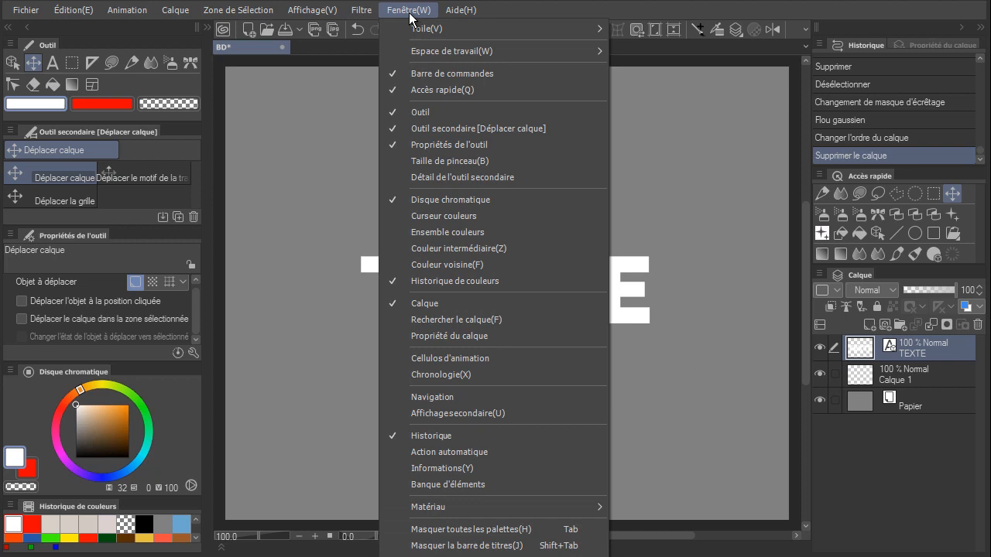
Create a new auto action named "or" in the Zopiak set and start recording it.
click(491, 452)
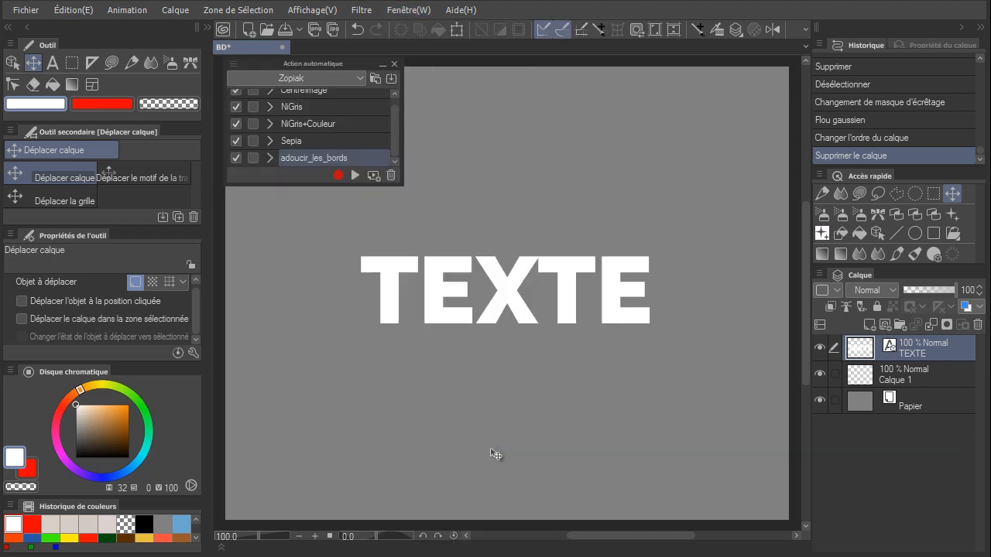
click(372, 176)
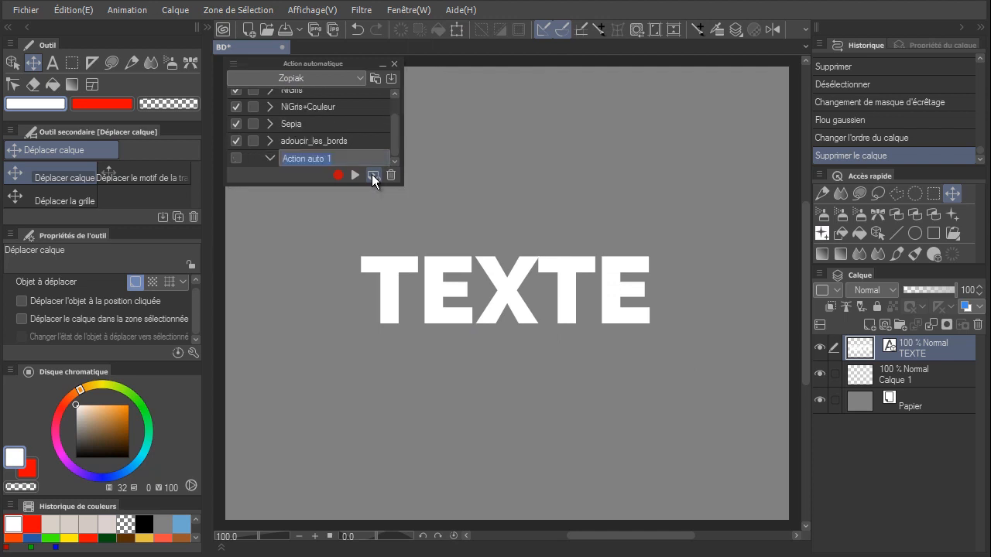
text(or)
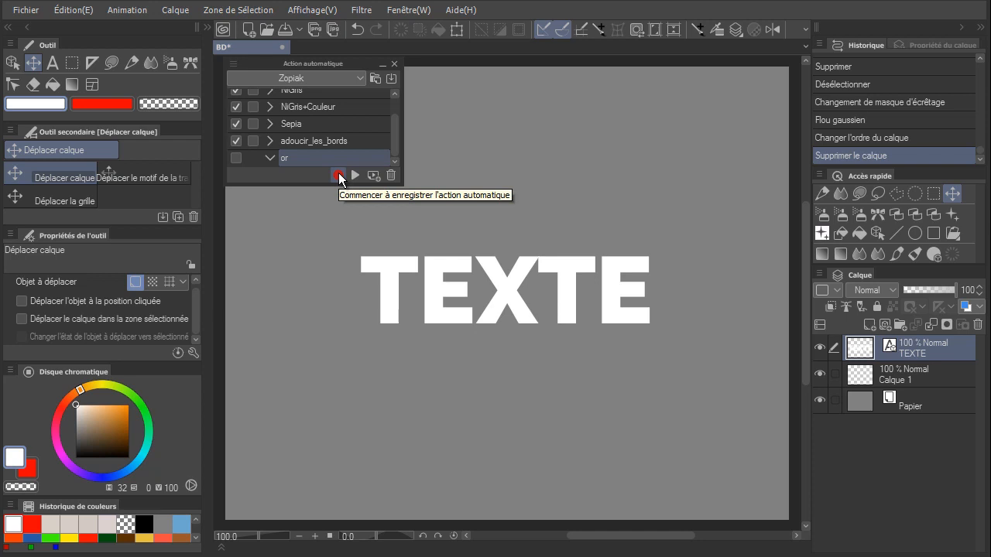
click(338, 175)
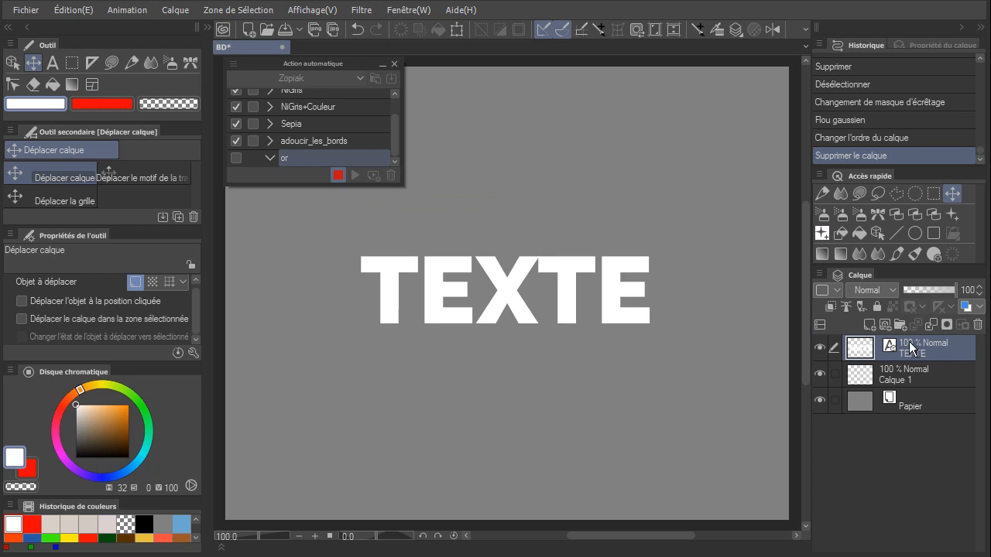
Place the TEXTE layer in a new folder and make it active again using the change-to-lower-layer command.
drag(909, 345, 897, 322)
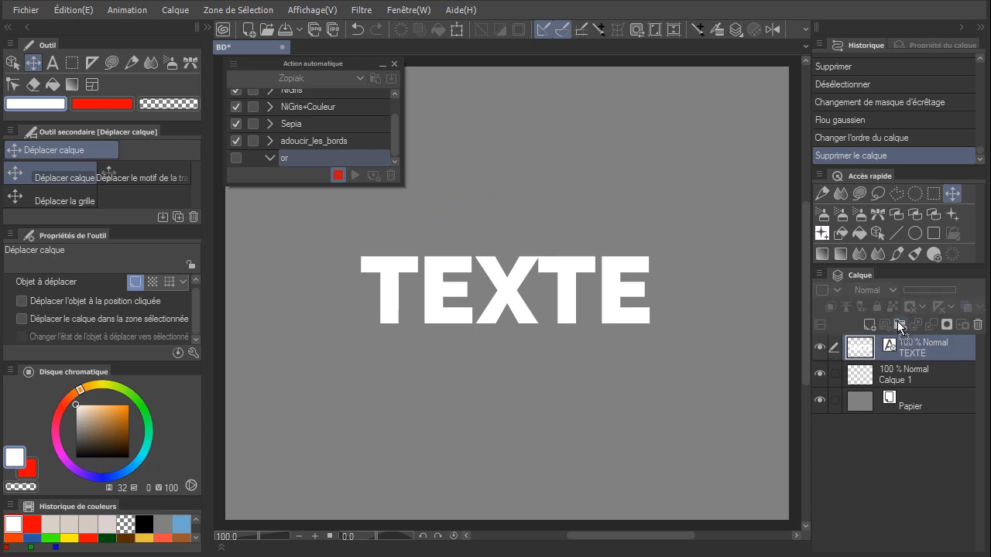
drag(897, 321, 897, 321)
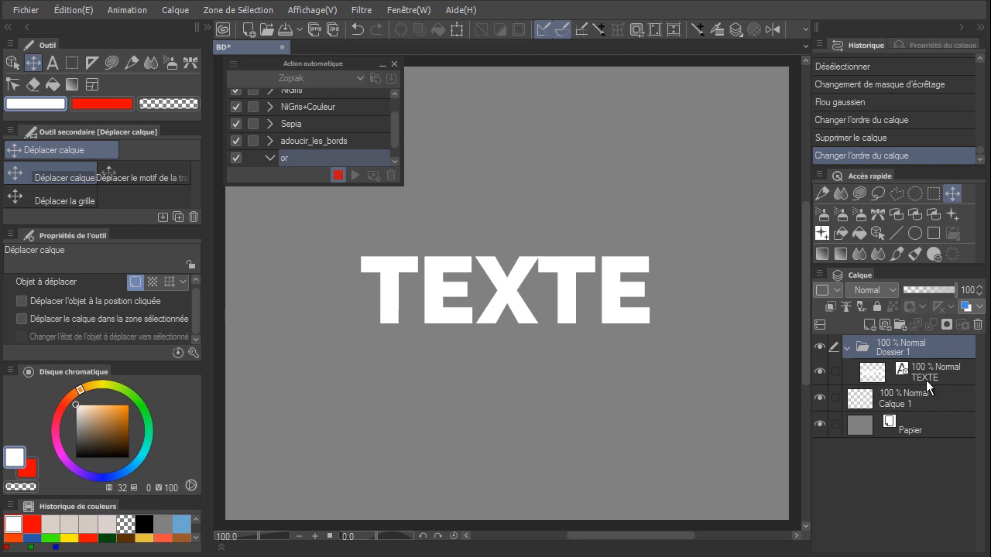
click(178, 11)
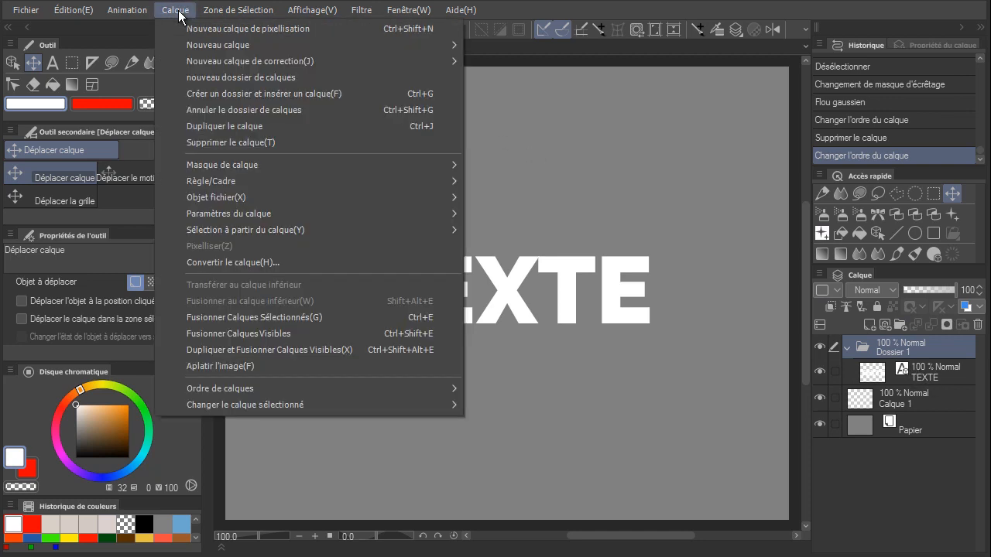
mouse_move(338, 410)
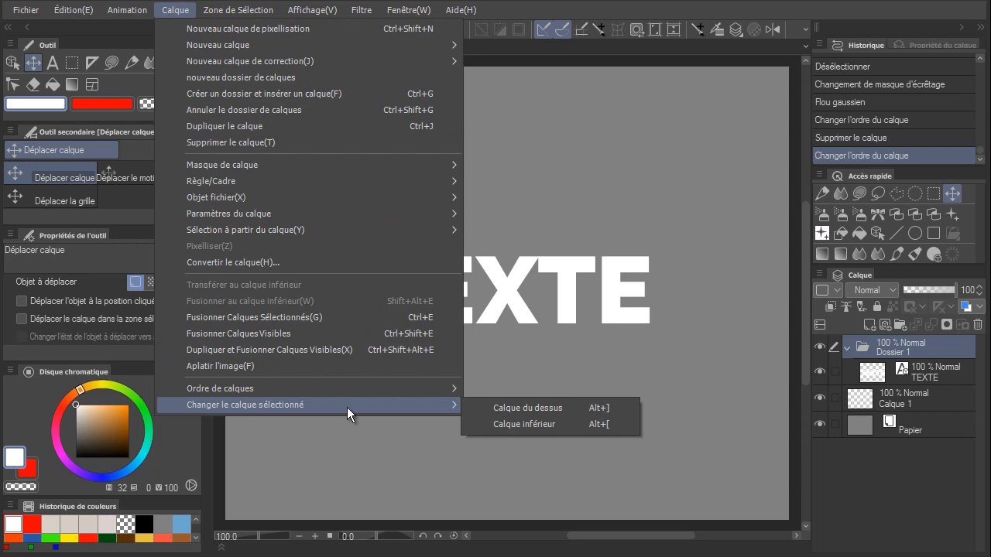
click(558, 428)
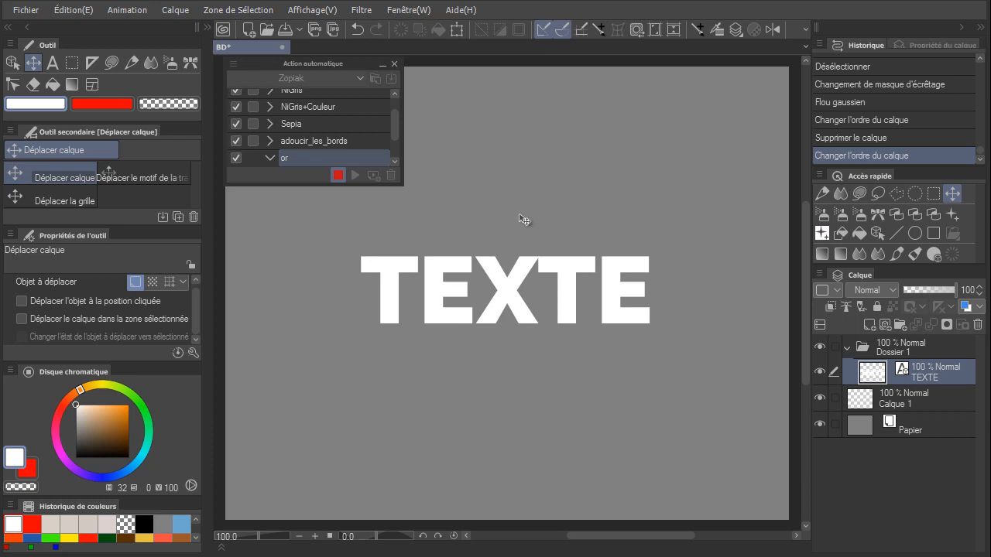
Add a fill layer in colour FEB000 above the TEXTE layer and clip it to the layer below.
click(177, 12)
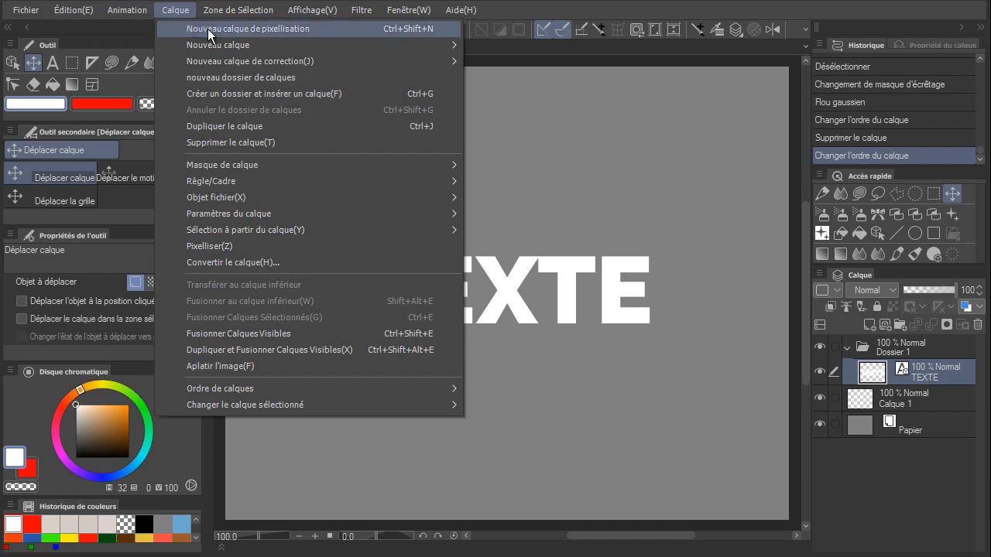
mouse_move(245, 47)
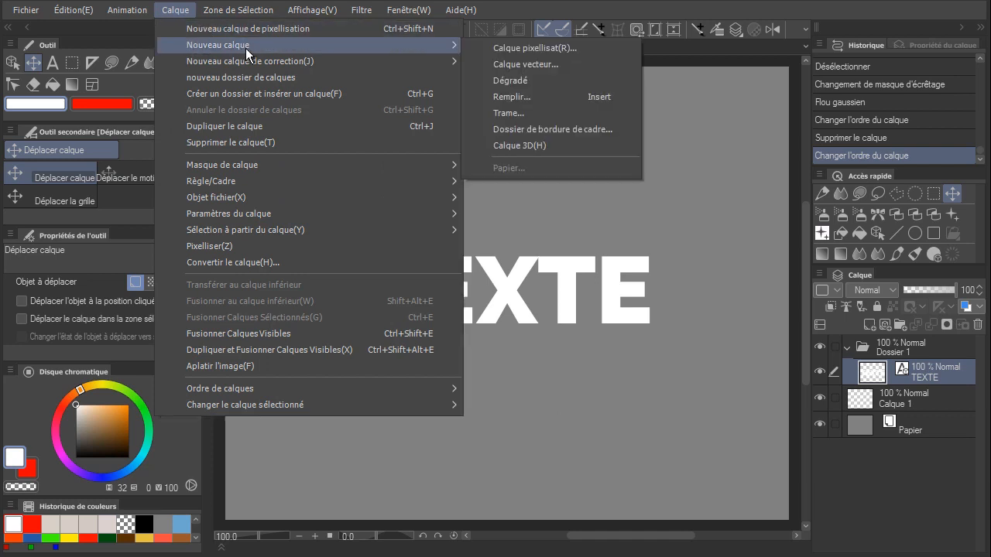
click(571, 96)
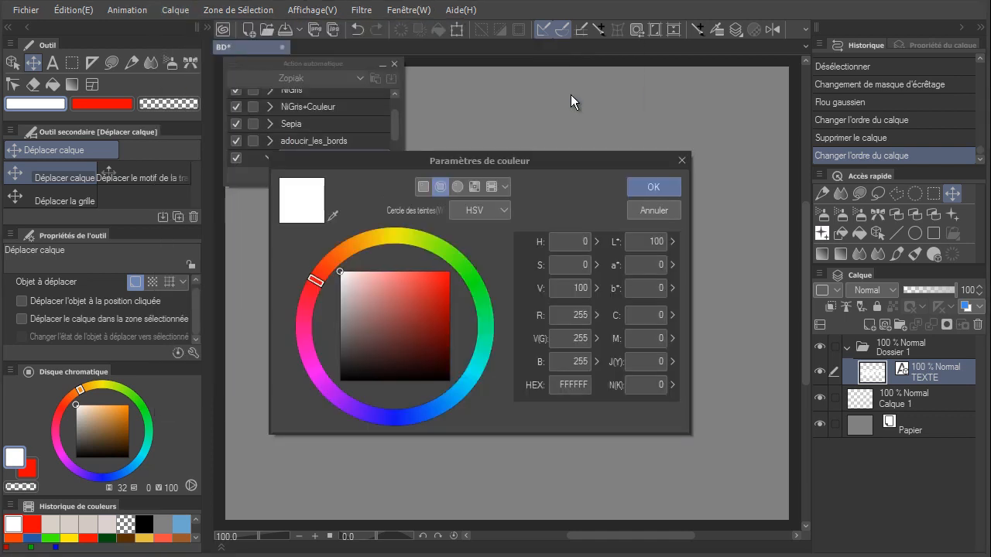
click(557, 385)
text(FEB00)
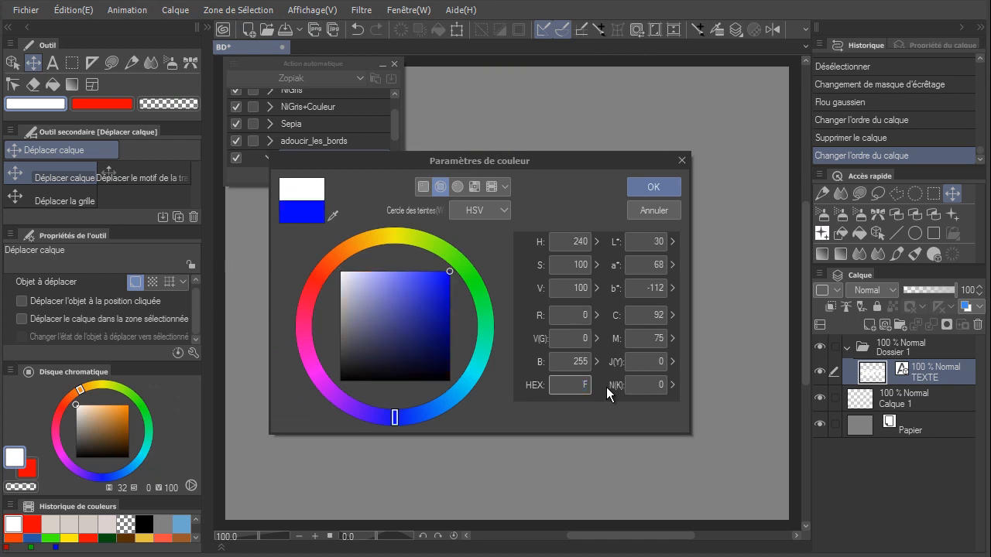
text(0)
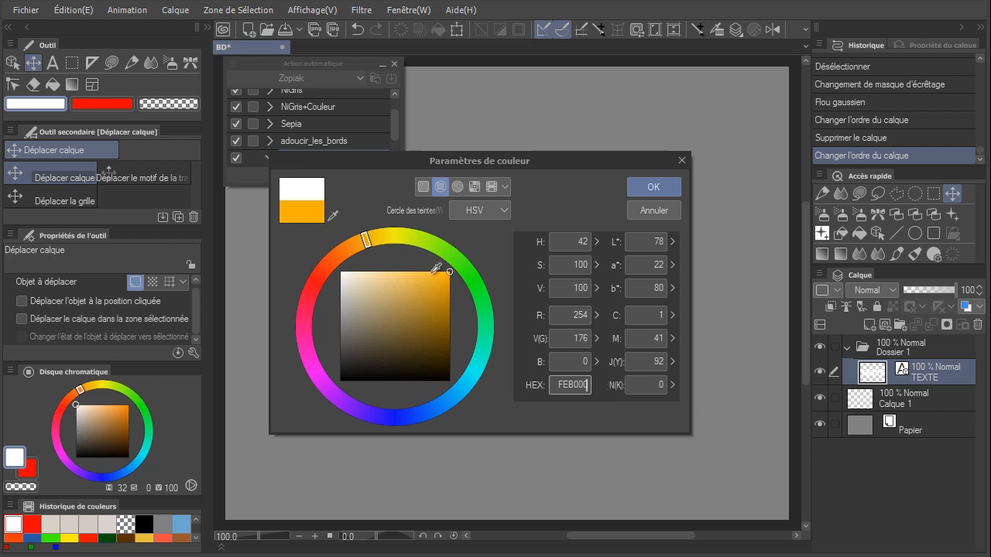
click(648, 191)
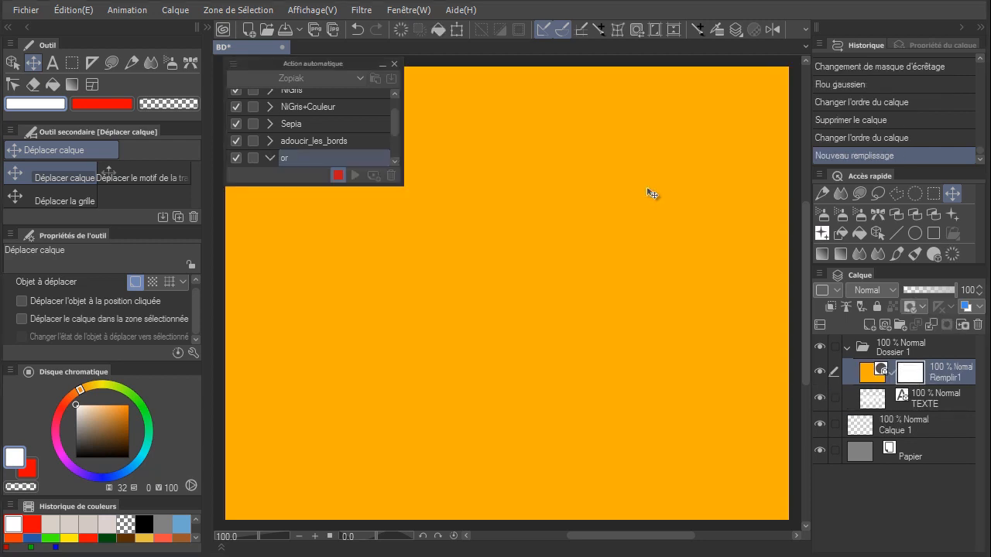
click(830, 307)
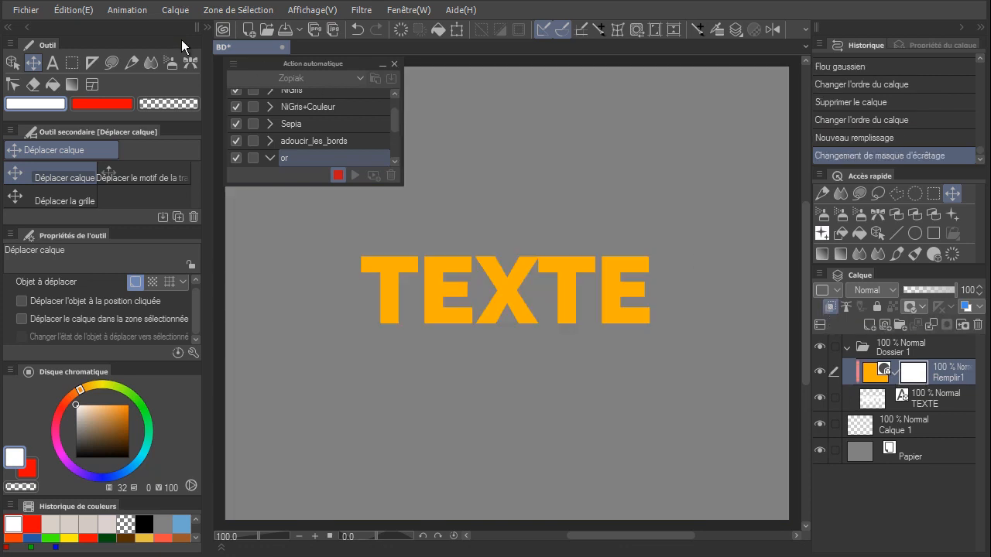
Create a selection from the contents of the TEXTE layer, reaching that layer with the change-to-lower-layer command.
click(175, 10)
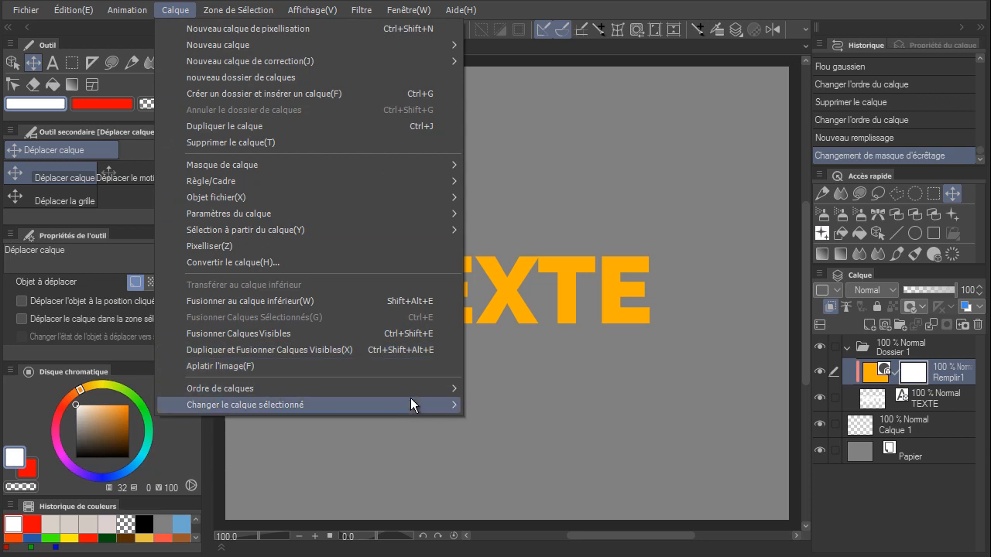
mouse_move(455, 401)
click(538, 424)
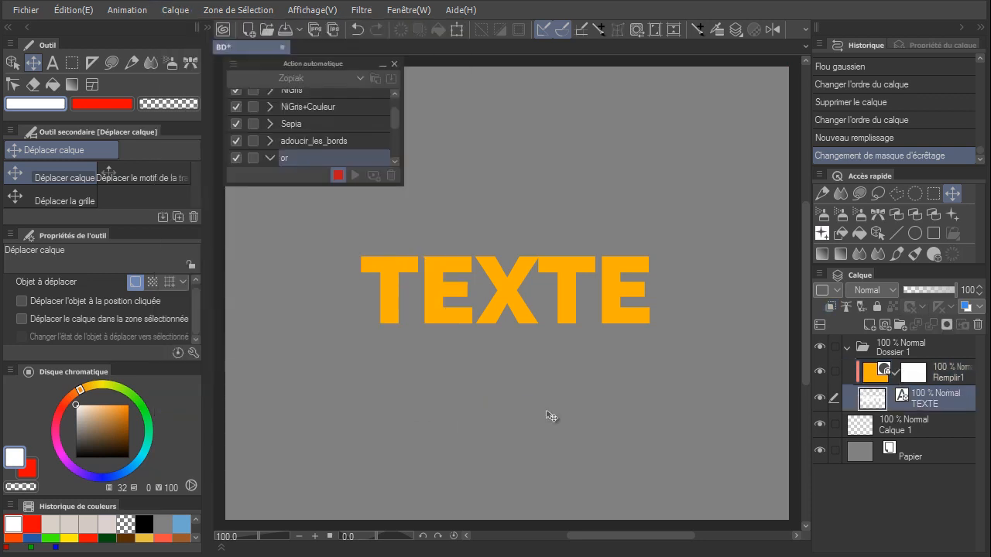
click(820, 272)
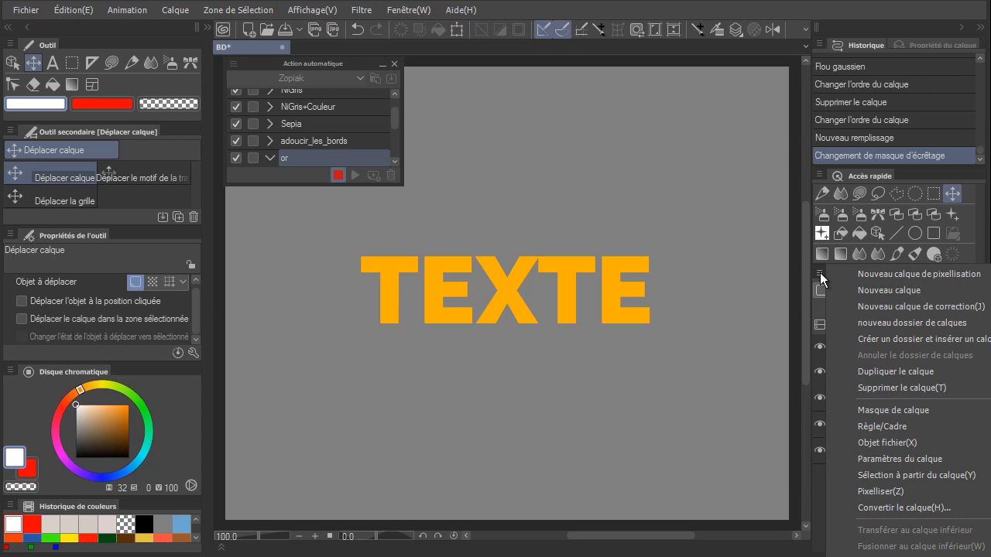
mouse_move(871, 475)
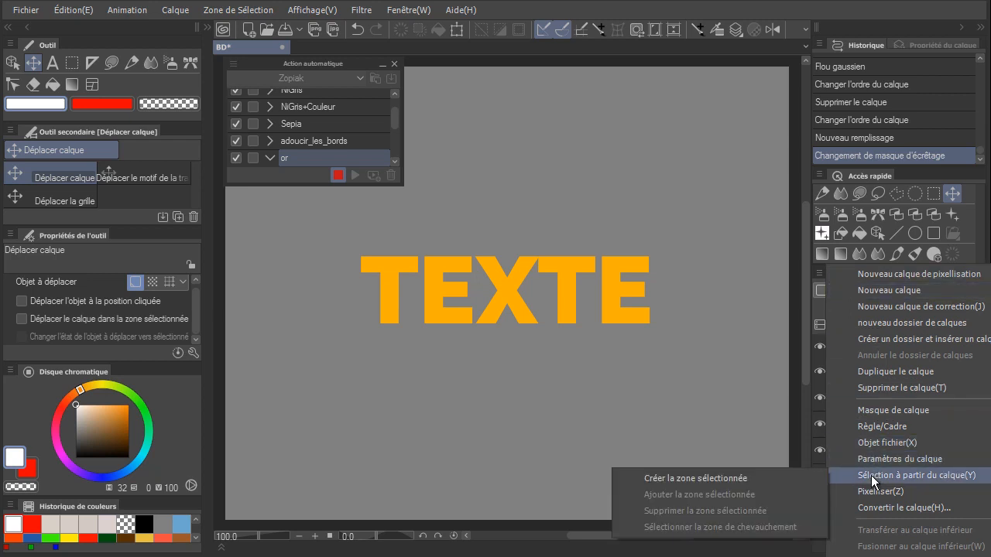
click(746, 480)
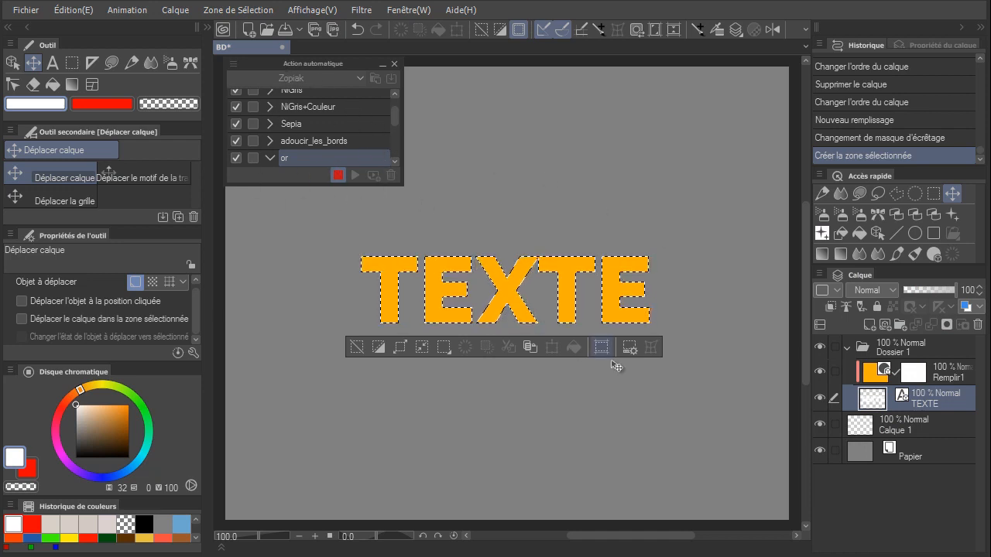
Add a dark red fill layer (HEX 872000) above the orange fill layer, masked by the text selection.
click(186, 11)
mouse_move(387, 411)
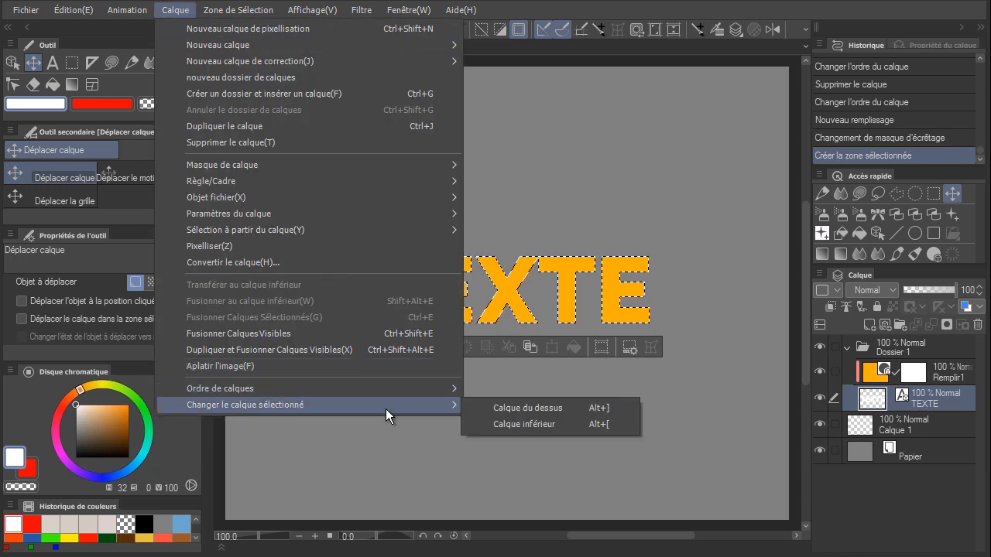
click(526, 408)
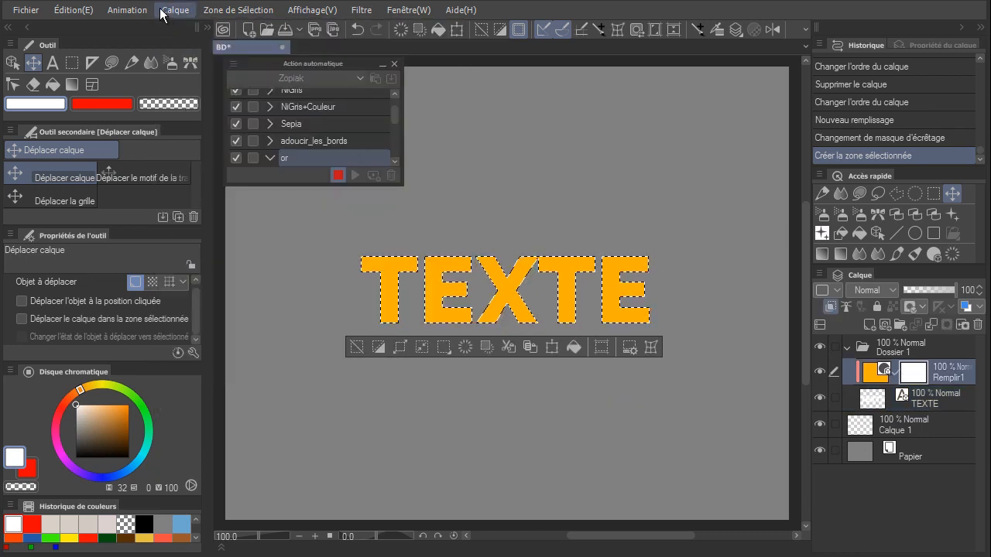
click(175, 10)
mouse_move(312, 404)
click(513, 409)
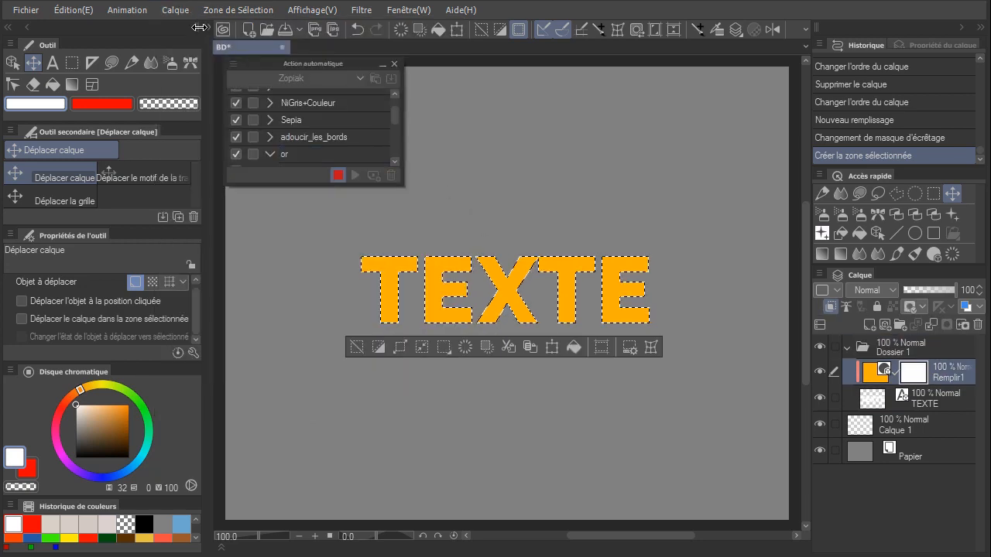
click(187, 13)
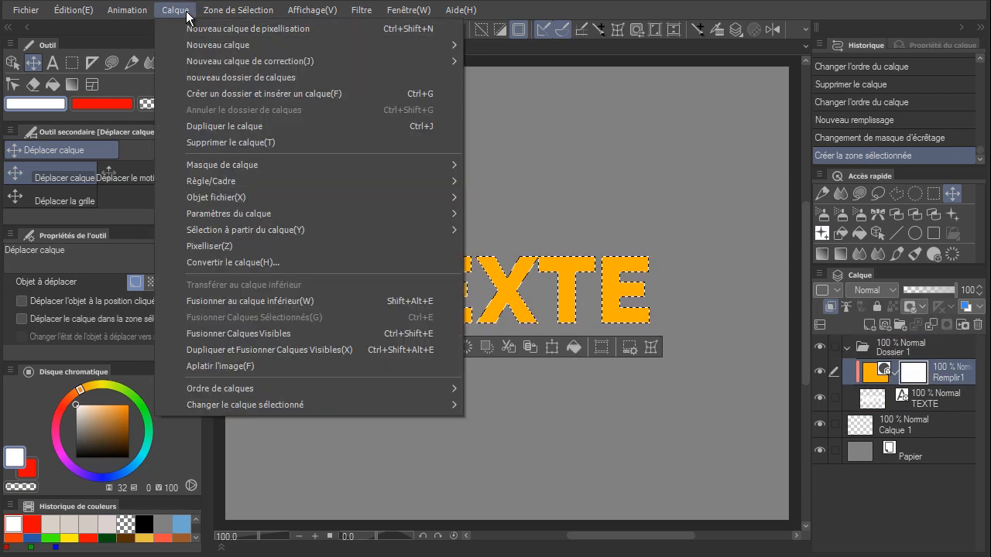
mouse_move(449, 47)
click(533, 99)
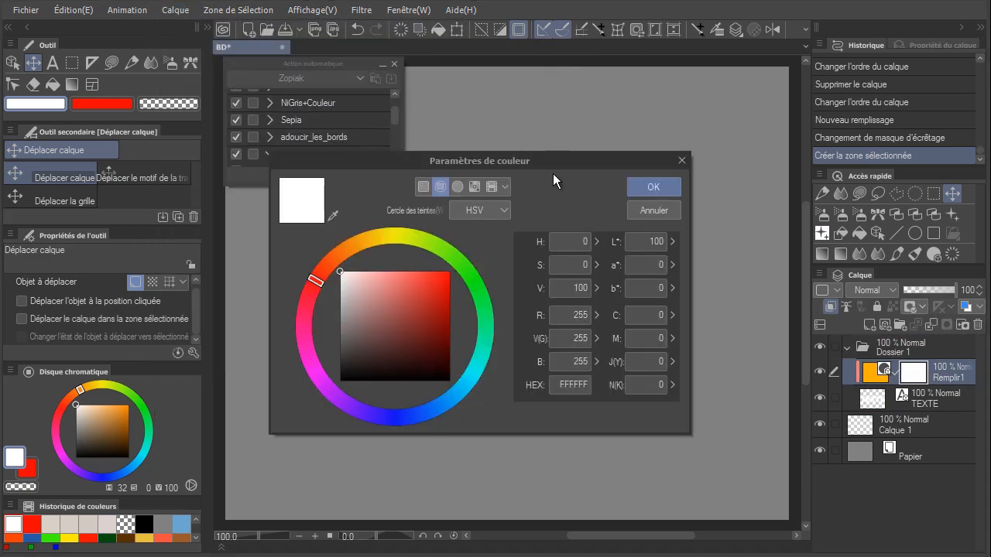
click(333, 259)
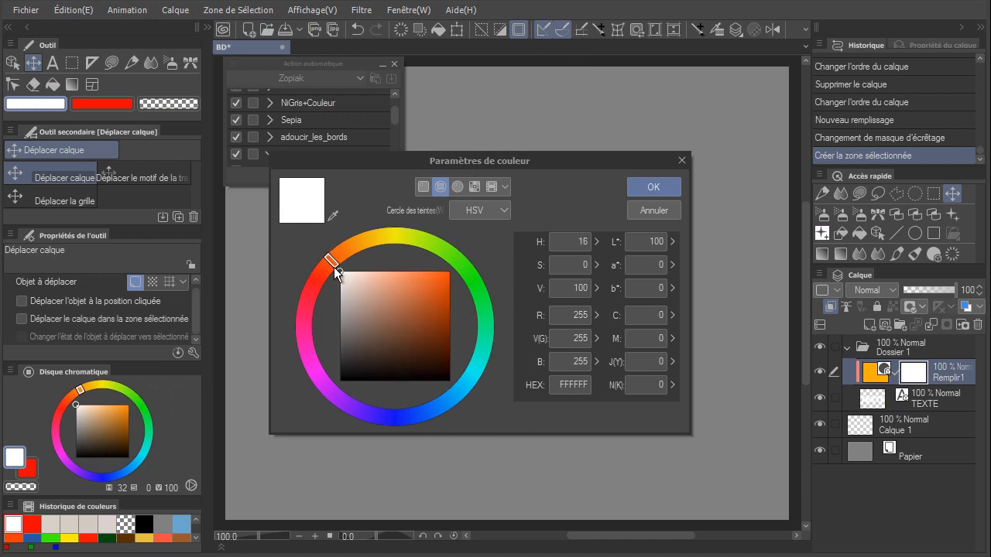
mouse_move(335, 267)
mouse_down()
mouse_move(329, 325)
mouse_move(445, 285)
mouse_move(342, 281)
mouse_move(339, 272)
mouse_up()
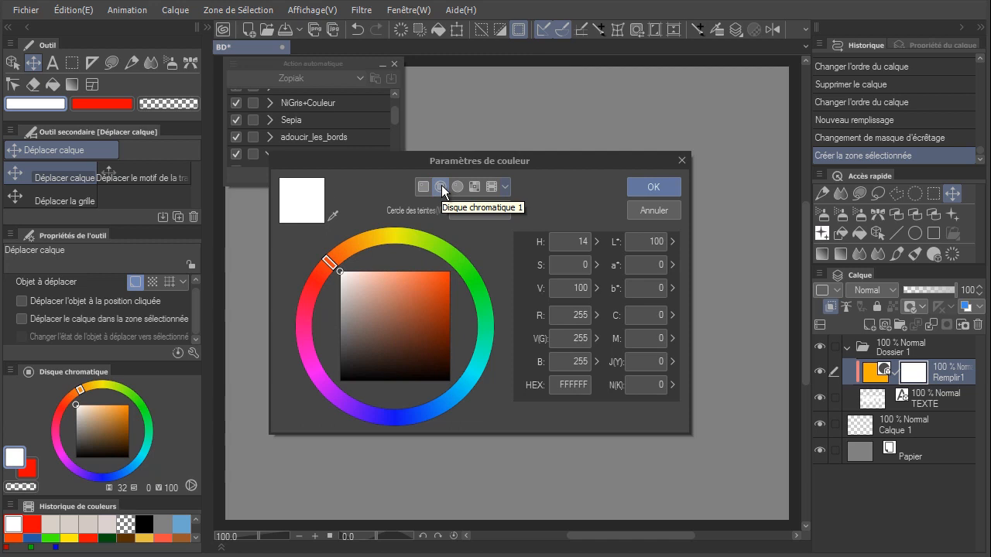
drag(441, 320, 489, 318)
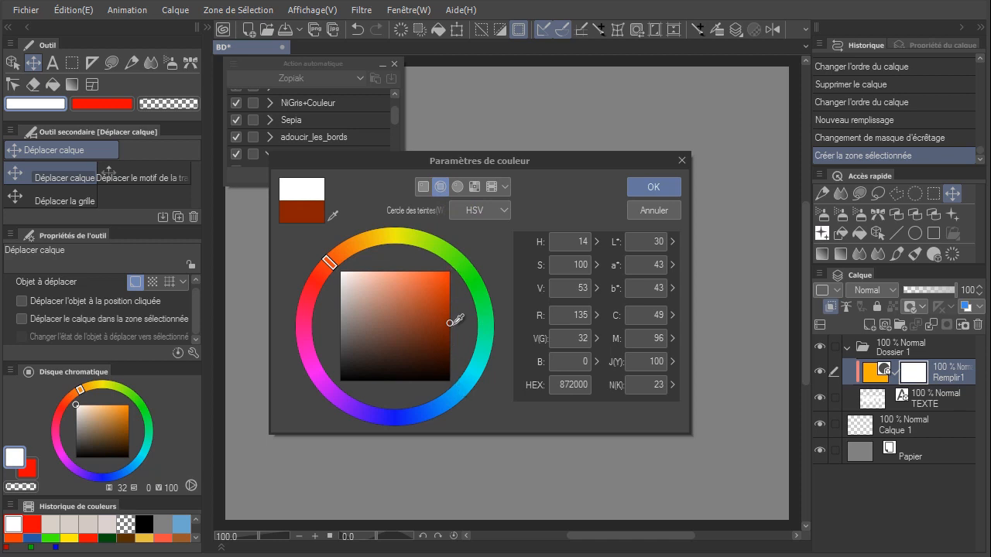
click(643, 184)
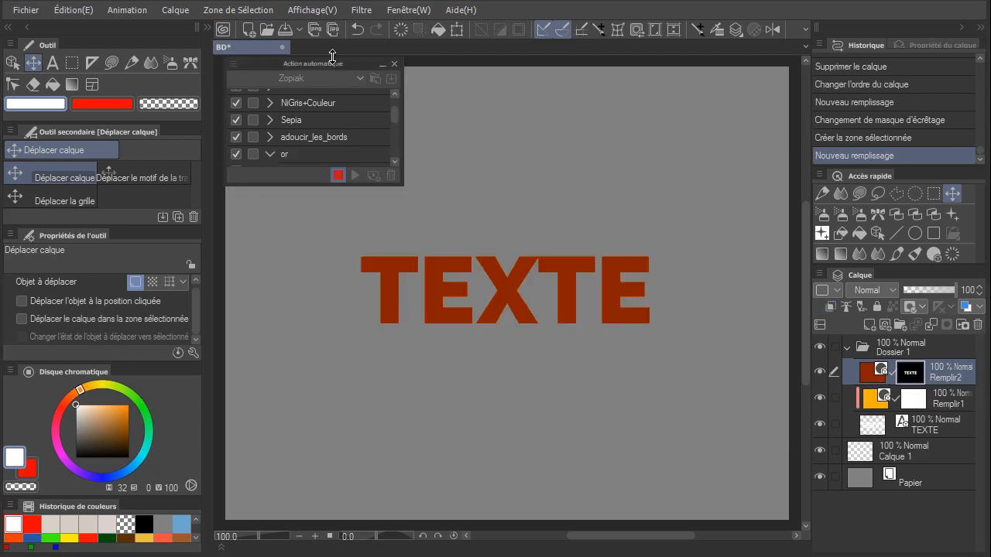
Clear the dark red fill layer's mask inside the restored text selection, shifted slightly upward, leaving a thin lower edge.
click(247, 11)
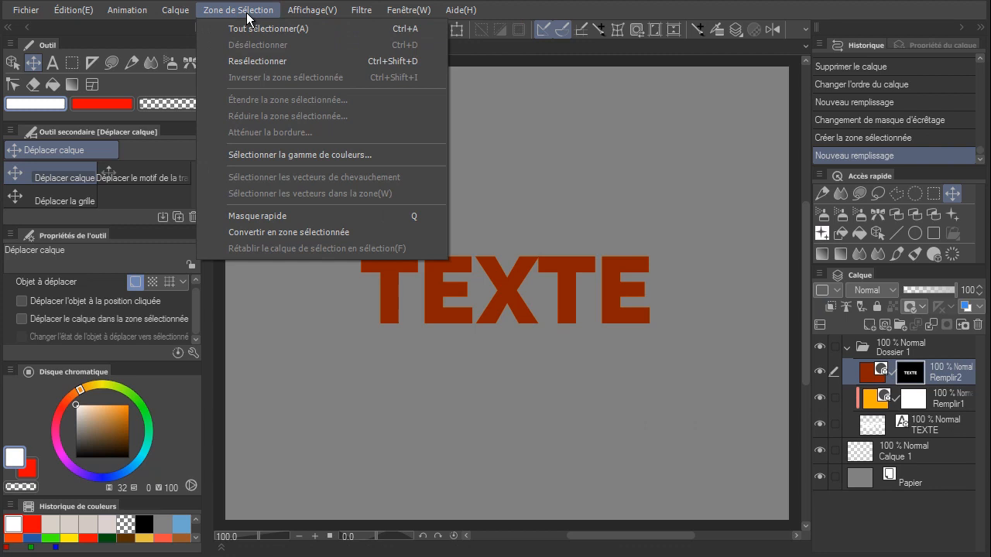
click(268, 63)
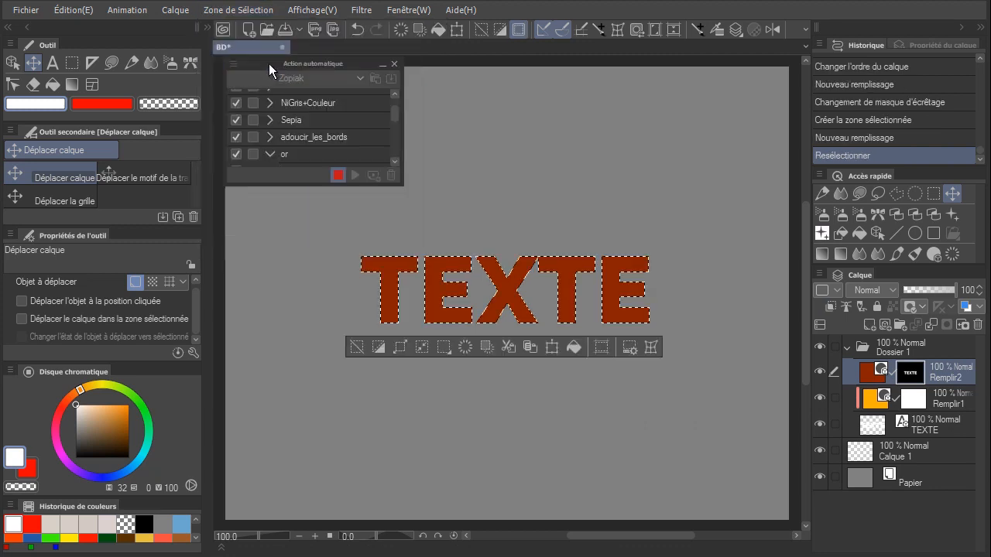
click(72, 63)
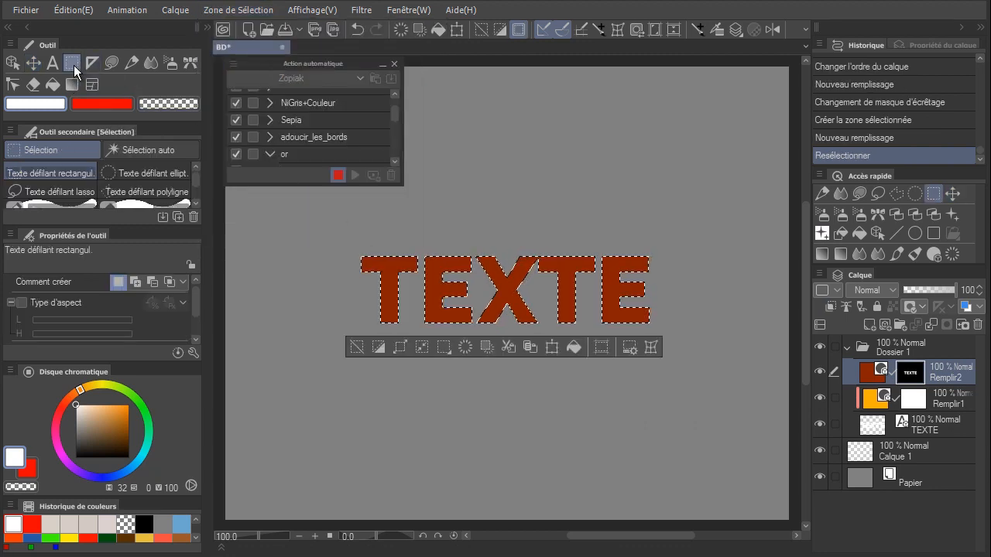
click(518, 315)
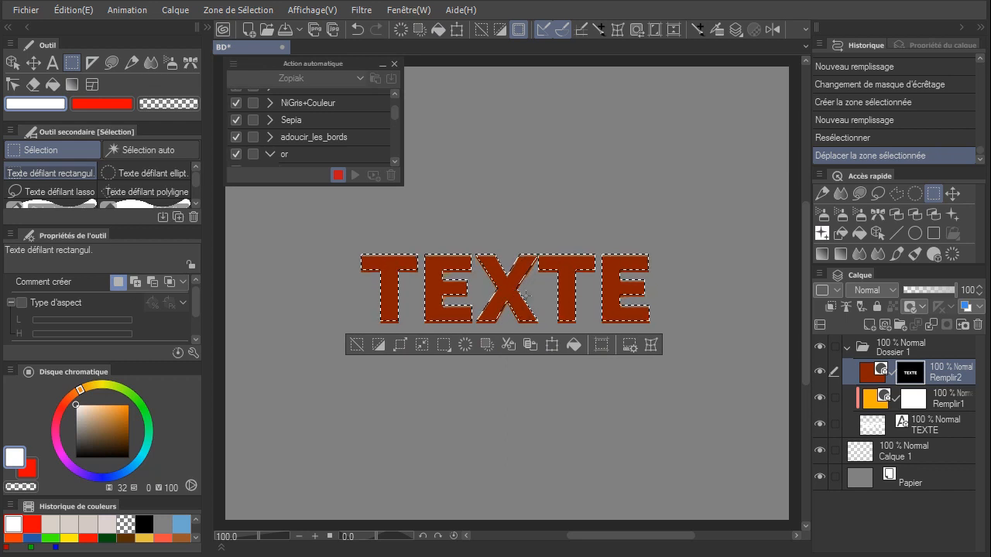
click(470, 344)
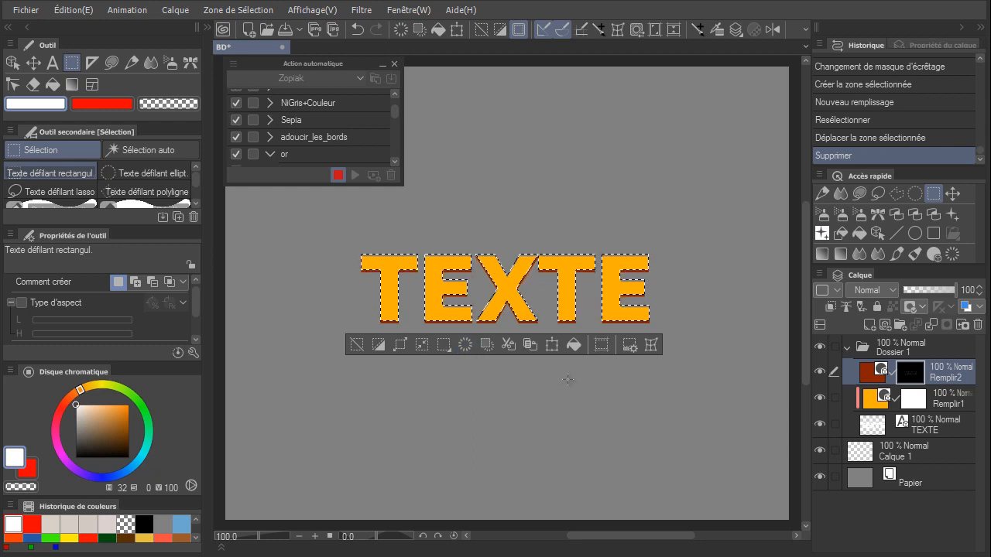
Clip the dark red fill layer to the layer below and, with nothing selected, soften its mask with a Gaussian blur of 6.00.
click(832, 308)
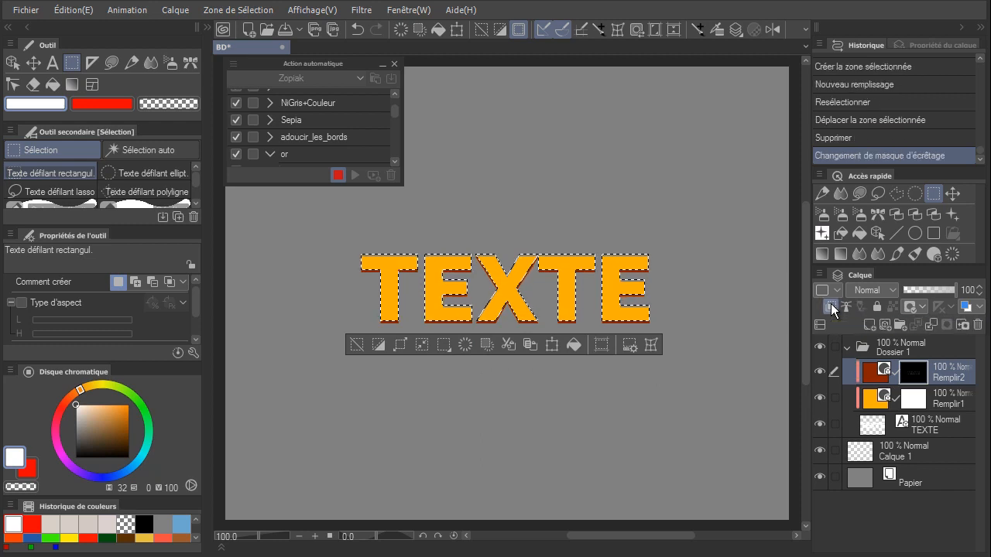
click(356, 345)
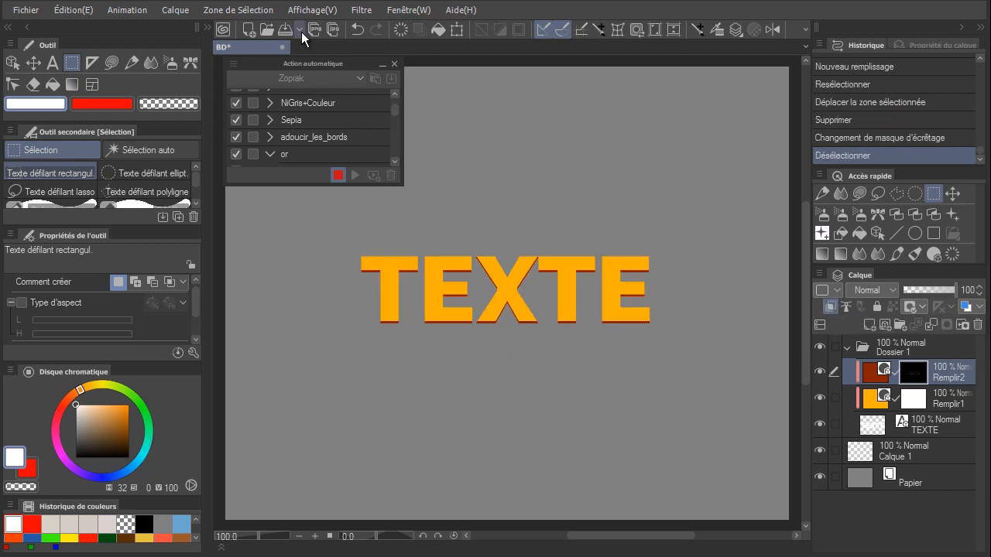
click(364, 11)
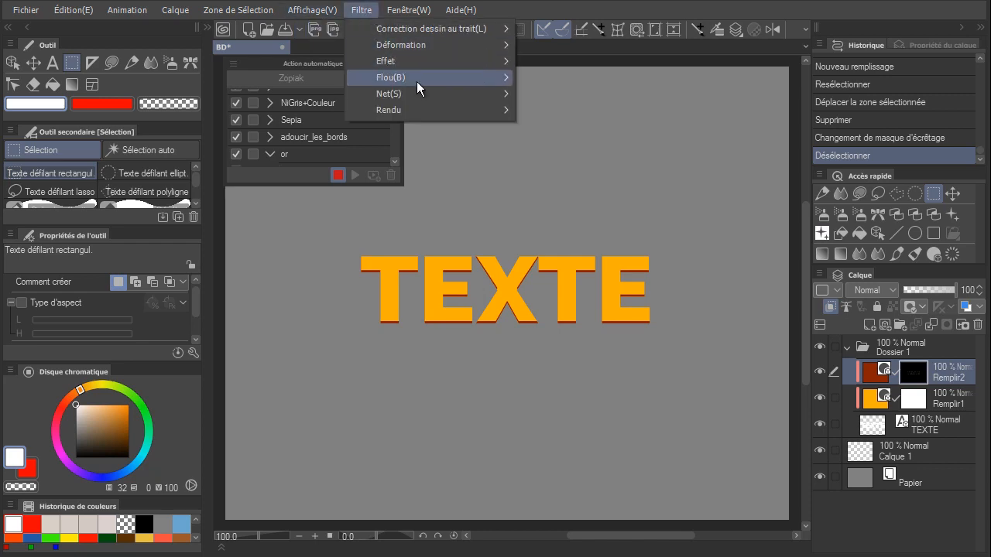
mouse_move(446, 80)
click(563, 110)
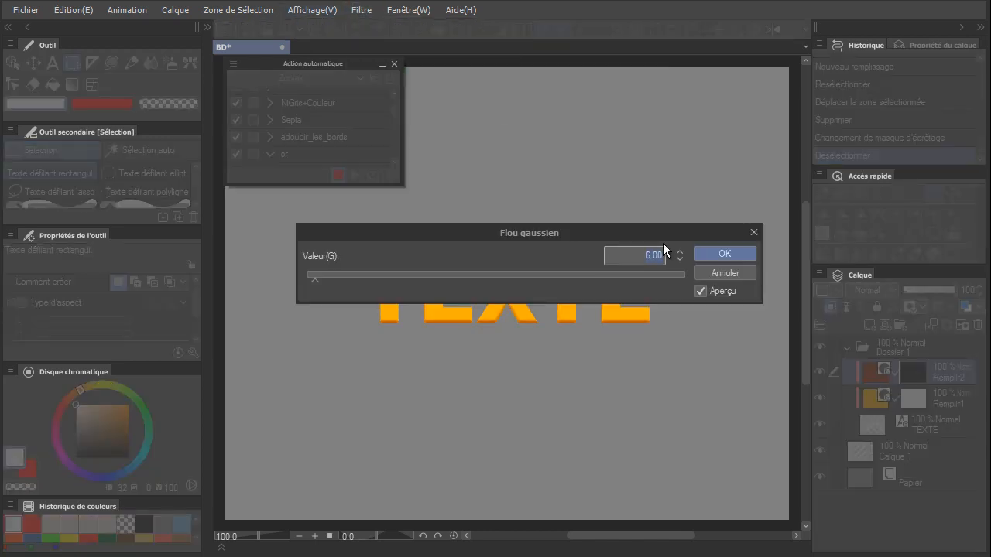
click(734, 253)
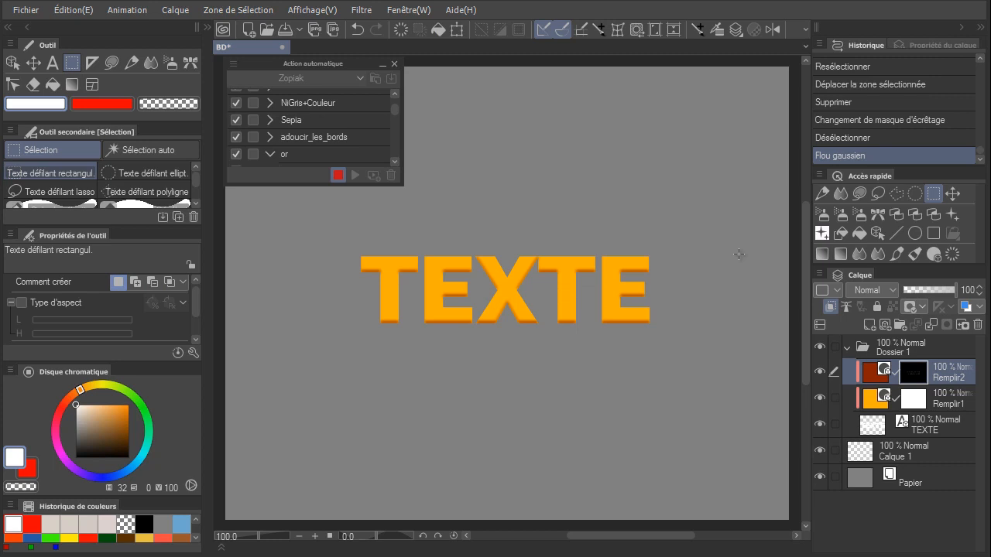
Create a selection from the TEXTE layer's contents, reaching it from the dark red fill layer with the change-to-lower-layer command.
click(177, 11)
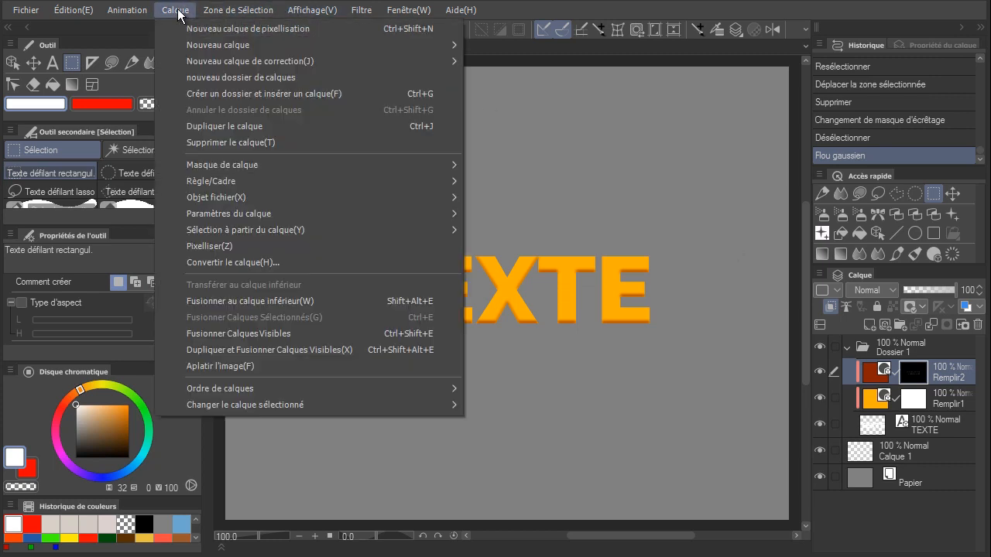
mouse_move(382, 404)
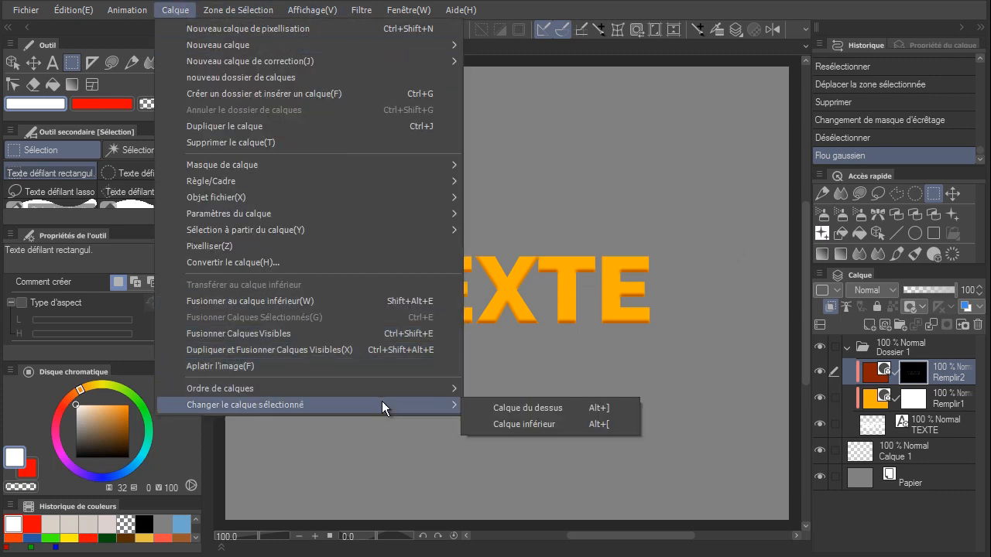
click(511, 424)
click(165, 16)
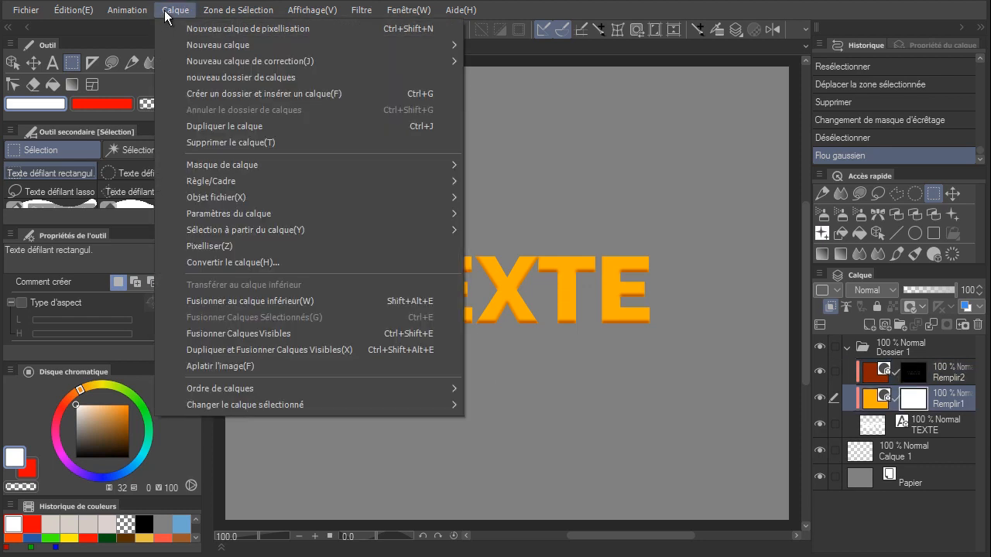
mouse_move(371, 404)
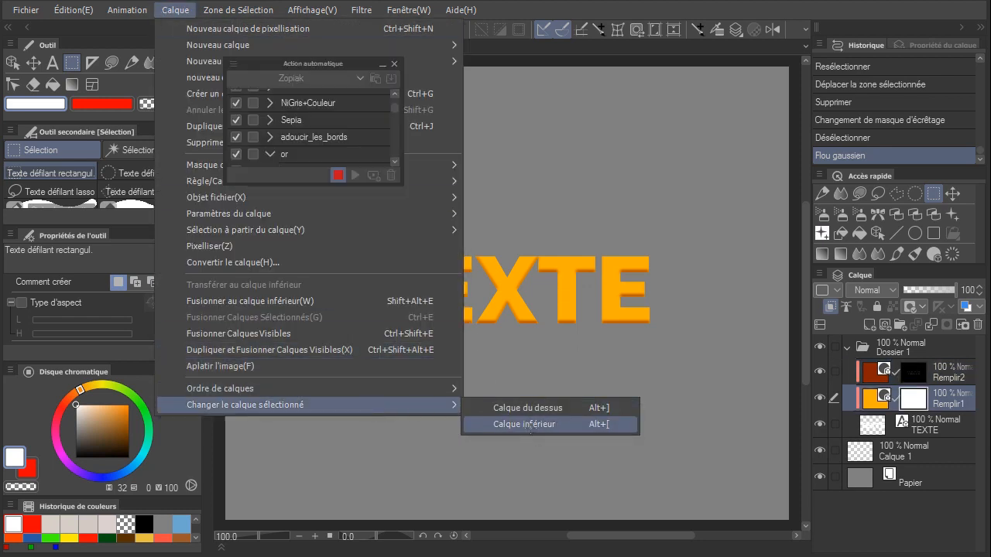
click(530, 426)
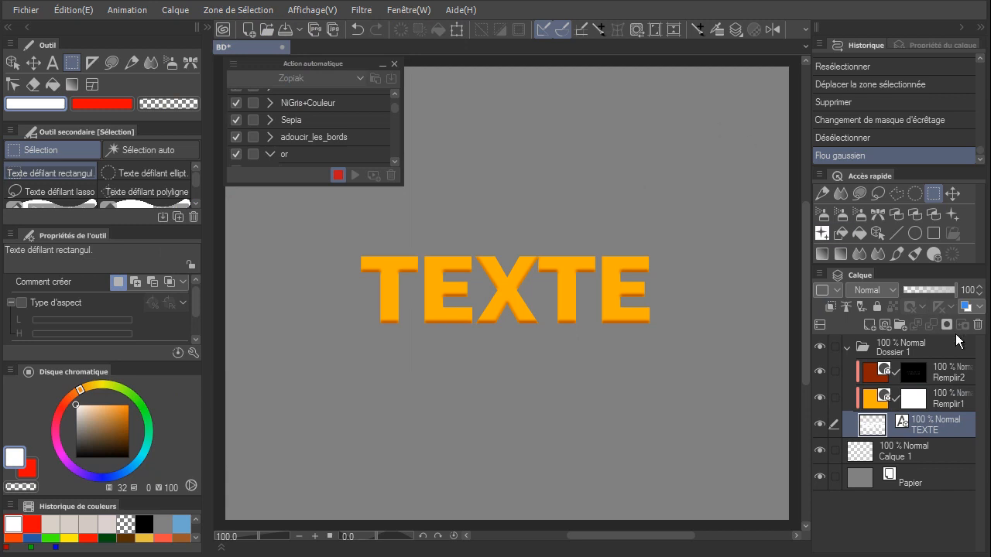
click(820, 274)
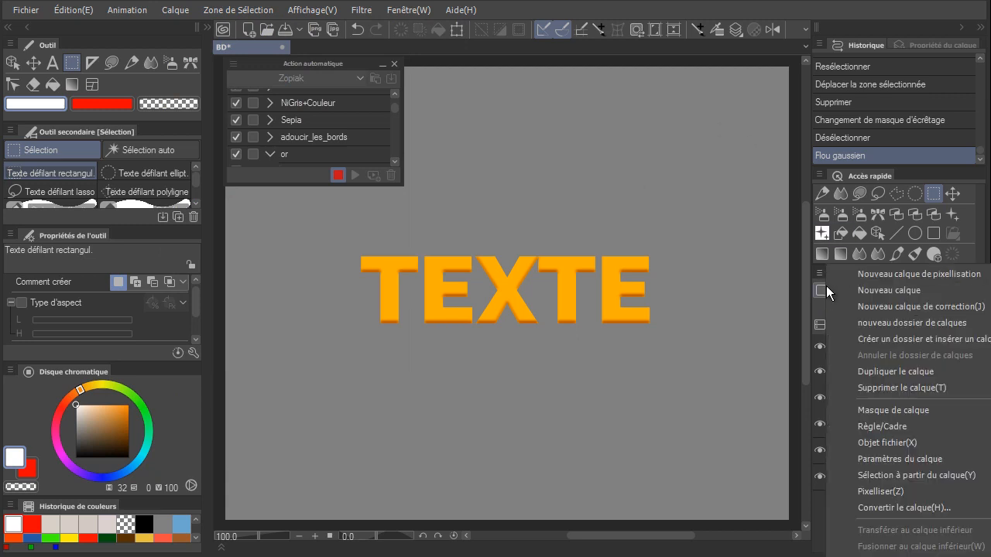
mouse_move(879, 475)
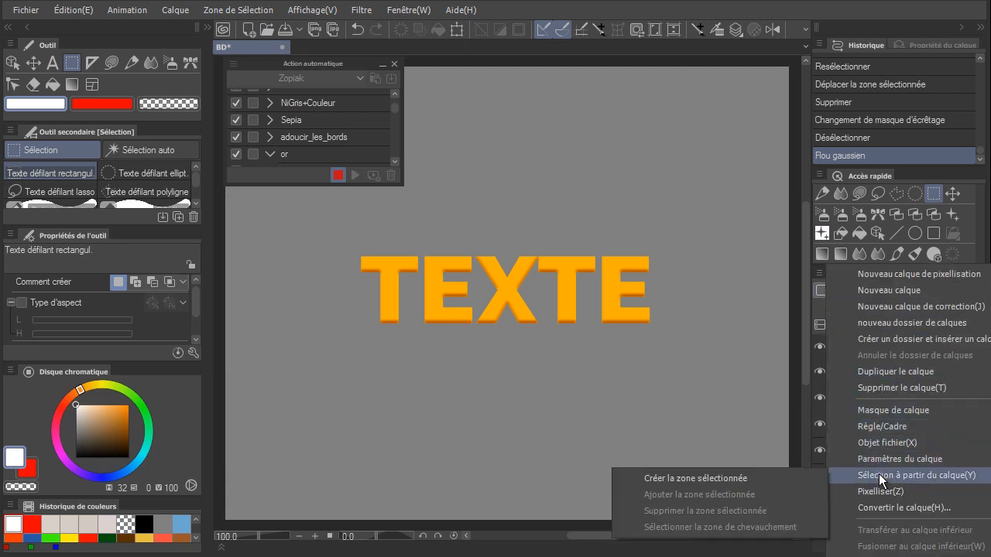
click(751, 482)
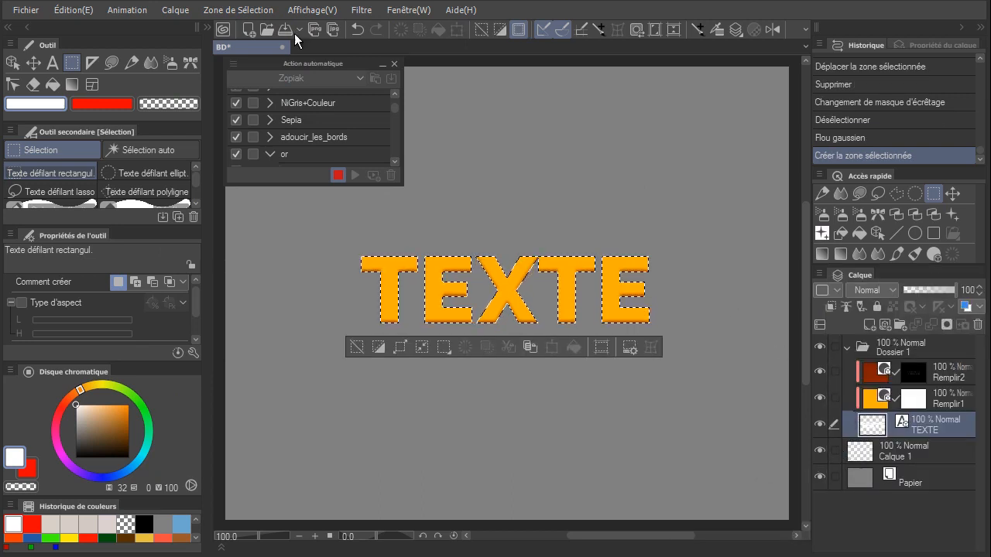
Add a white fill layer (HEX FFFFFF) masked by the text selection above the dark red one, reached with the change-to-upper-layer command.
click(170, 10)
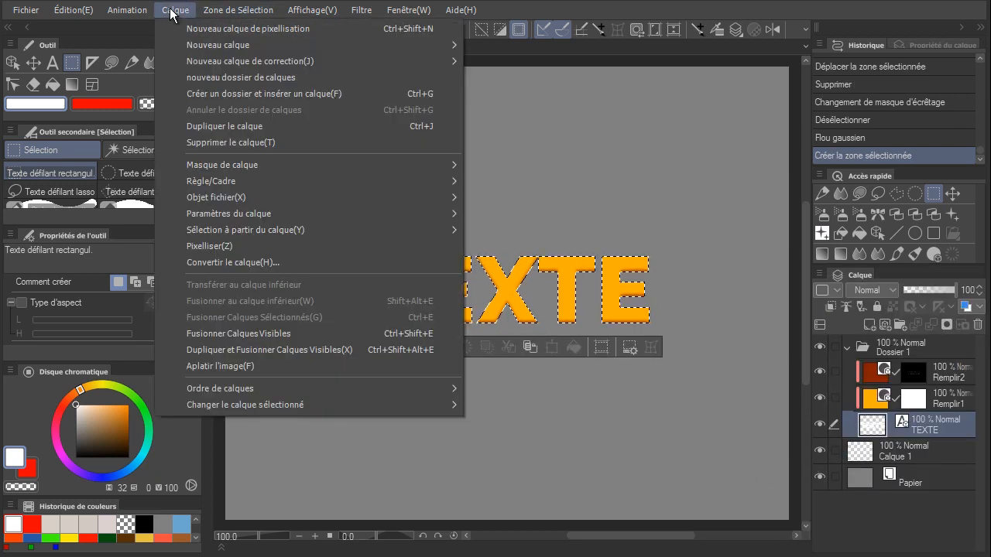
mouse_move(395, 411)
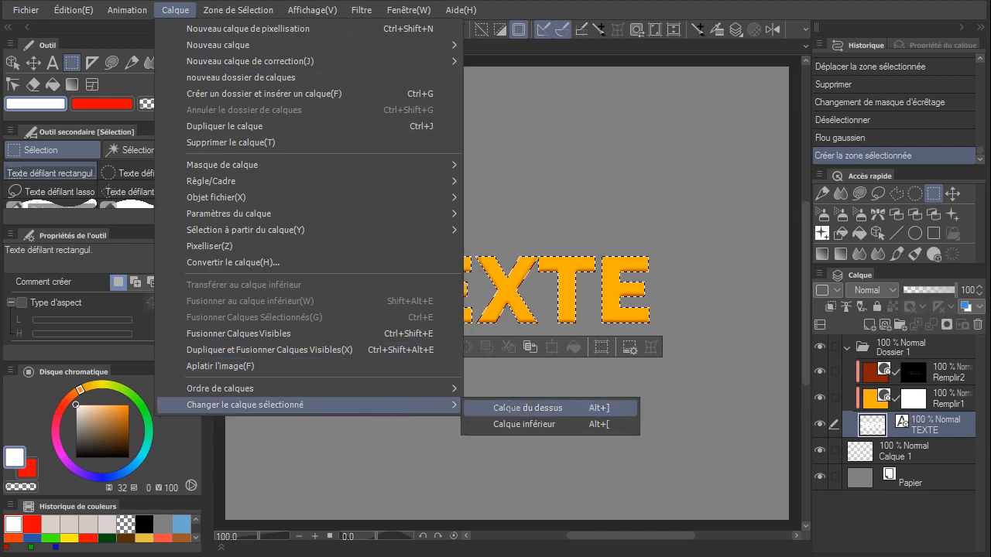
click(509, 406)
click(170, 11)
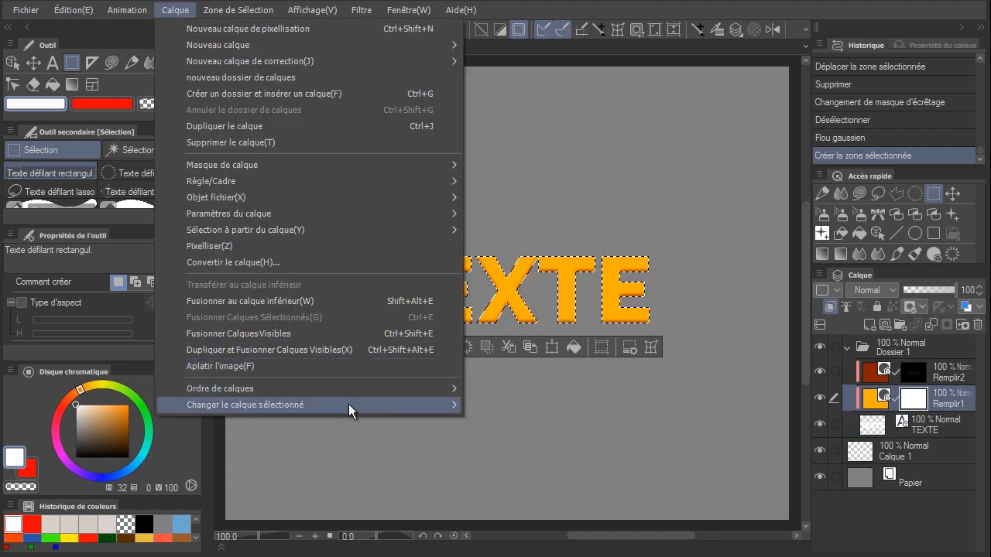
mouse_move(348, 405)
click(493, 407)
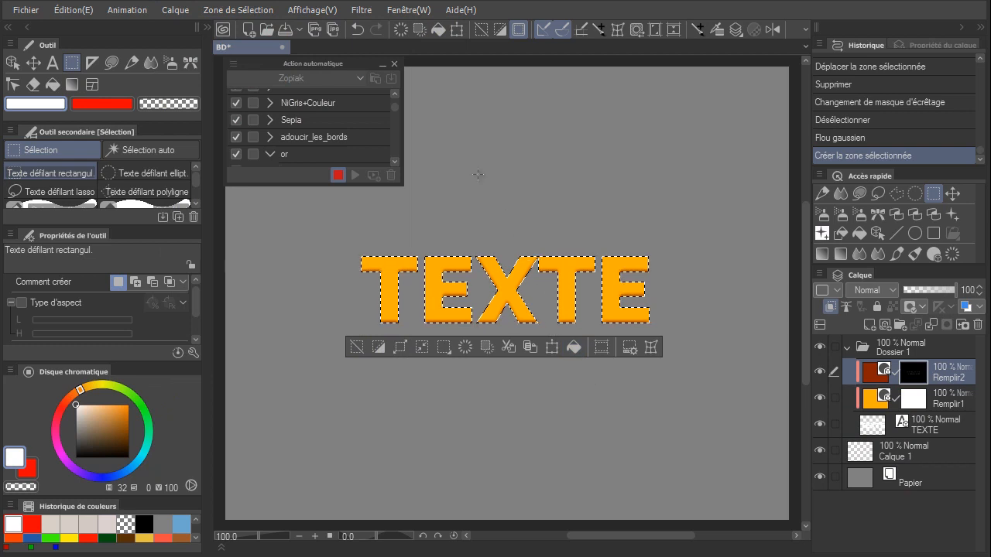
click(178, 11)
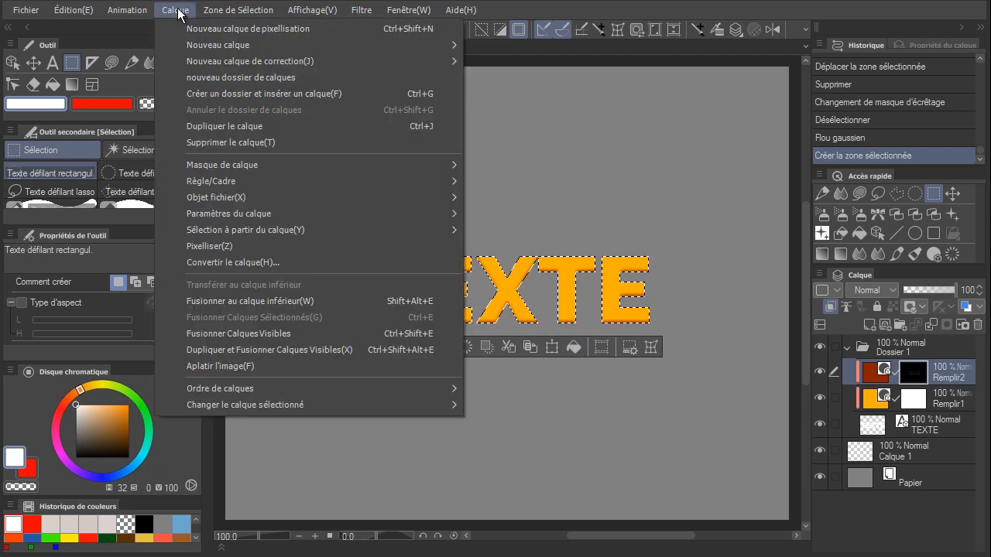
mouse_move(280, 51)
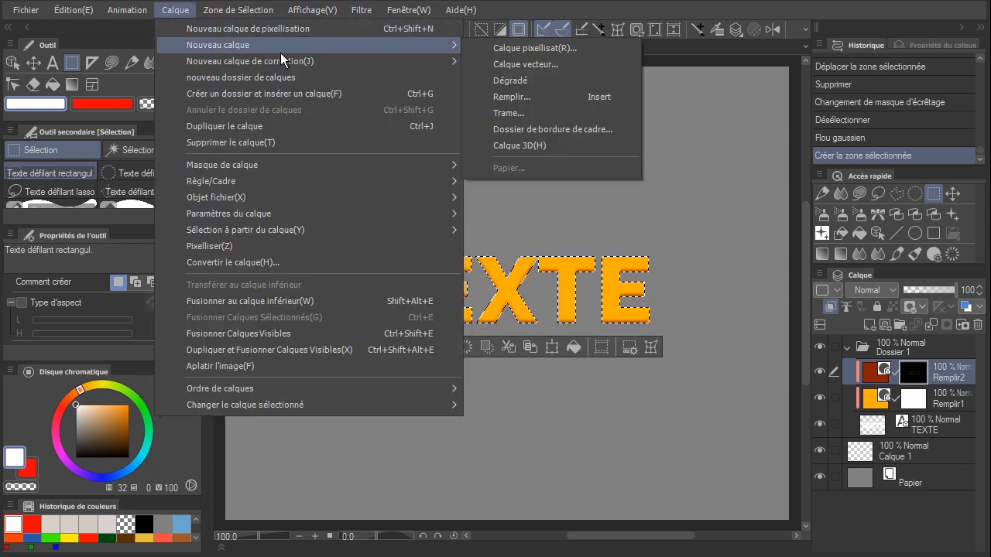
click(547, 98)
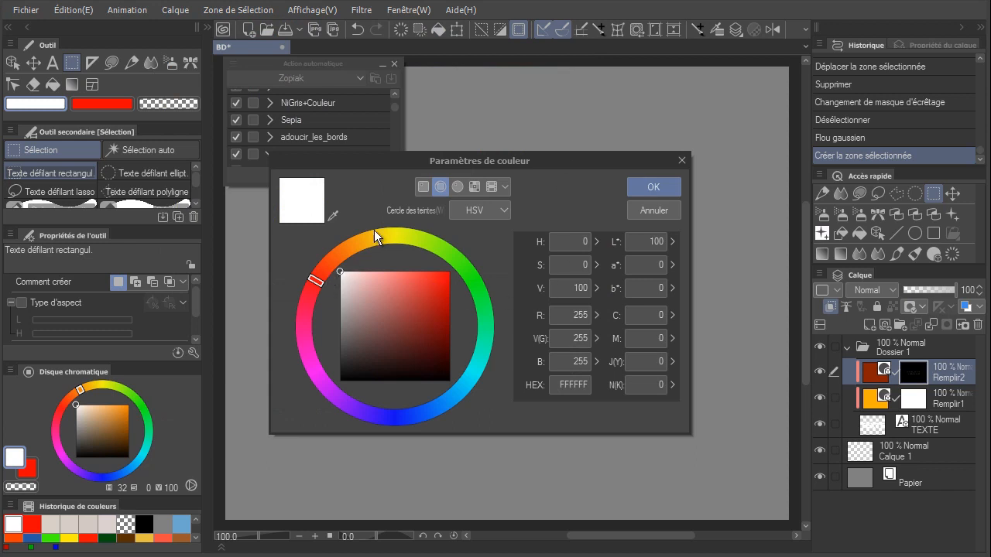
click(652, 186)
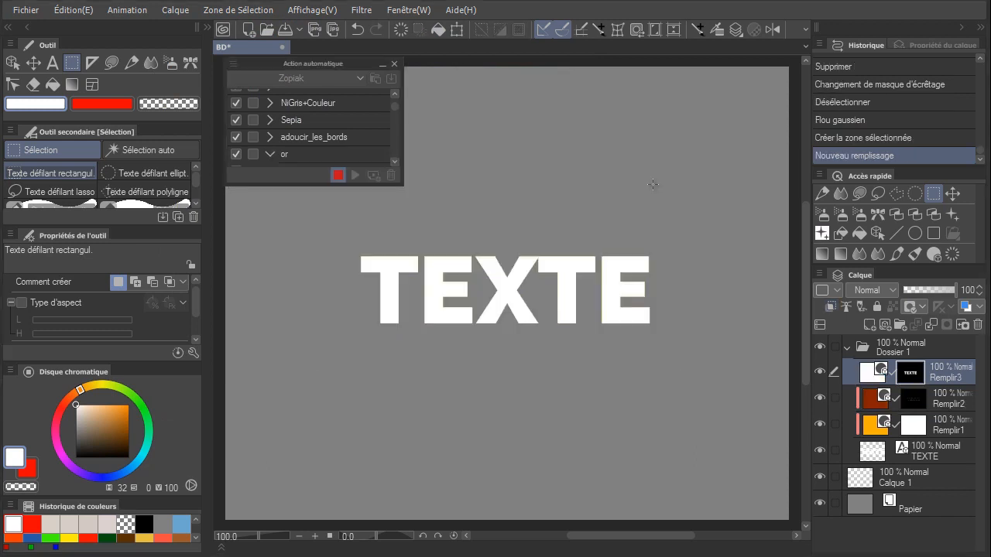
Clear the white fill layer's mask inside the restored text selection, shifted slightly downward to leave thin upper edges, and deselect.
click(260, 10)
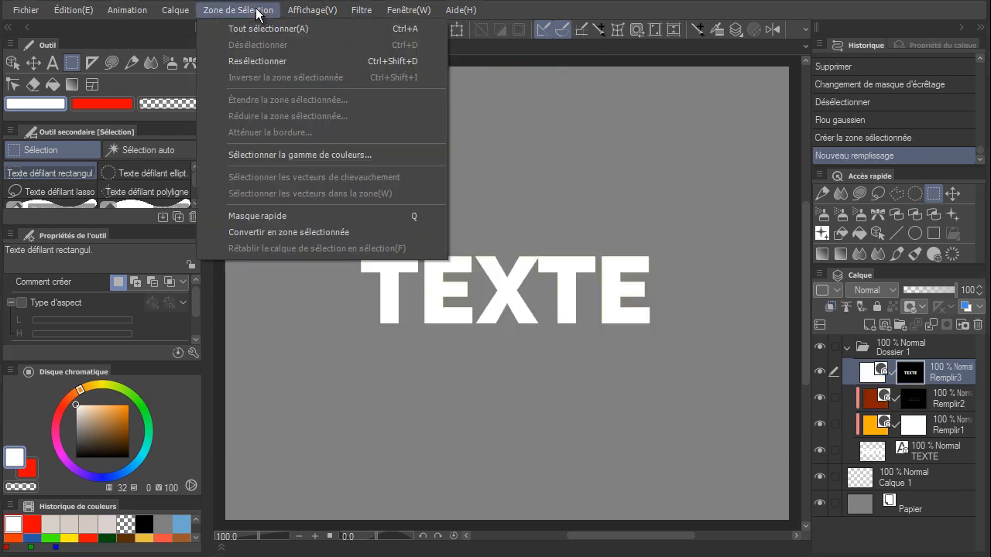
click(273, 61)
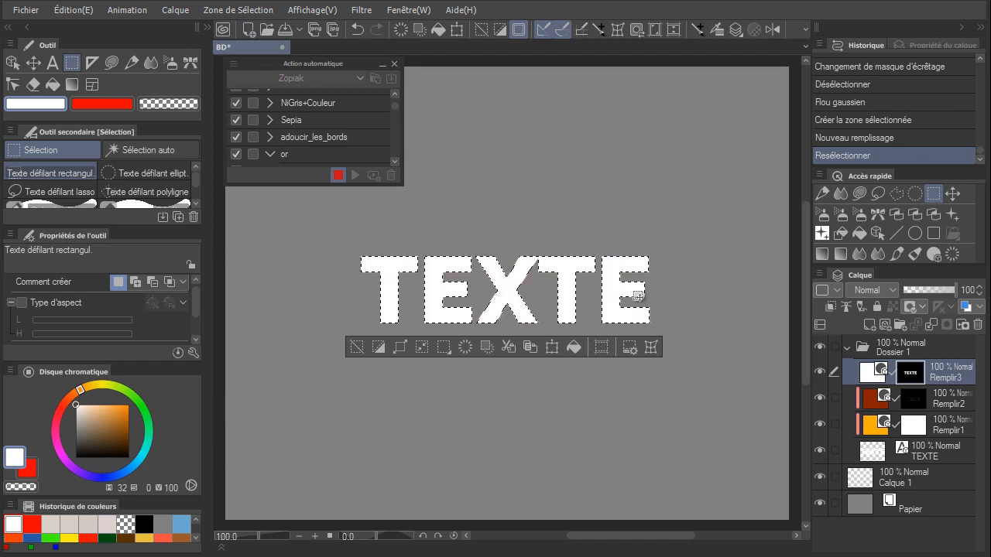
key(Up)
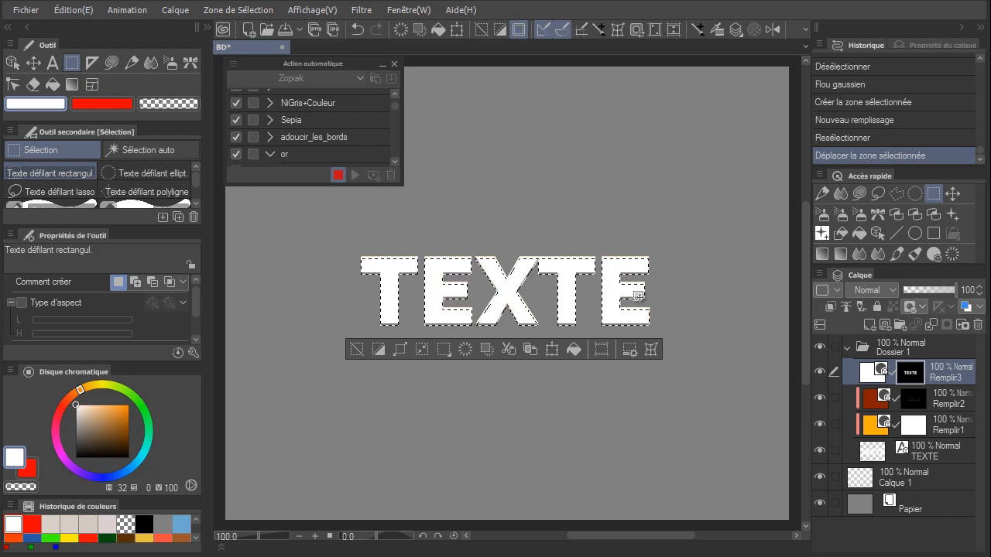
key(Delete)
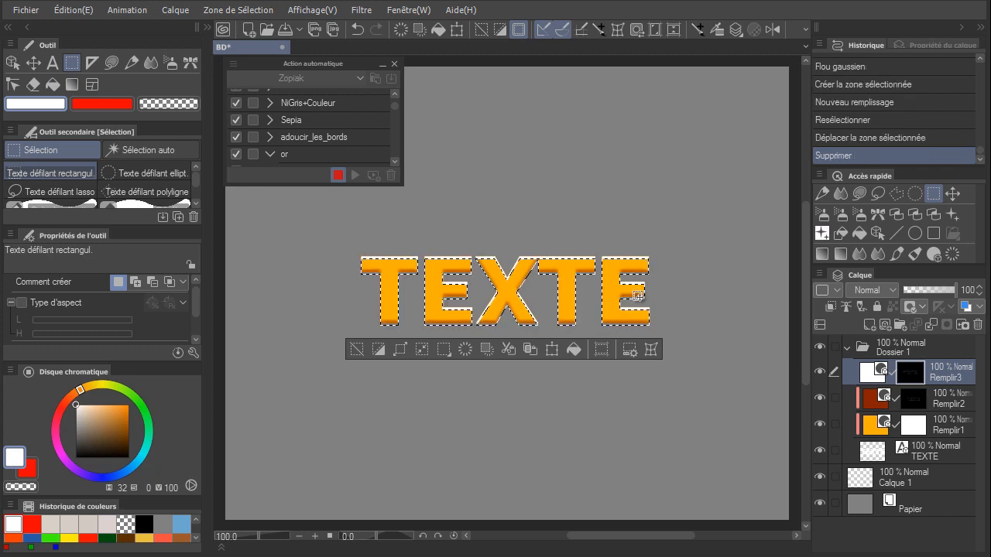
click(357, 349)
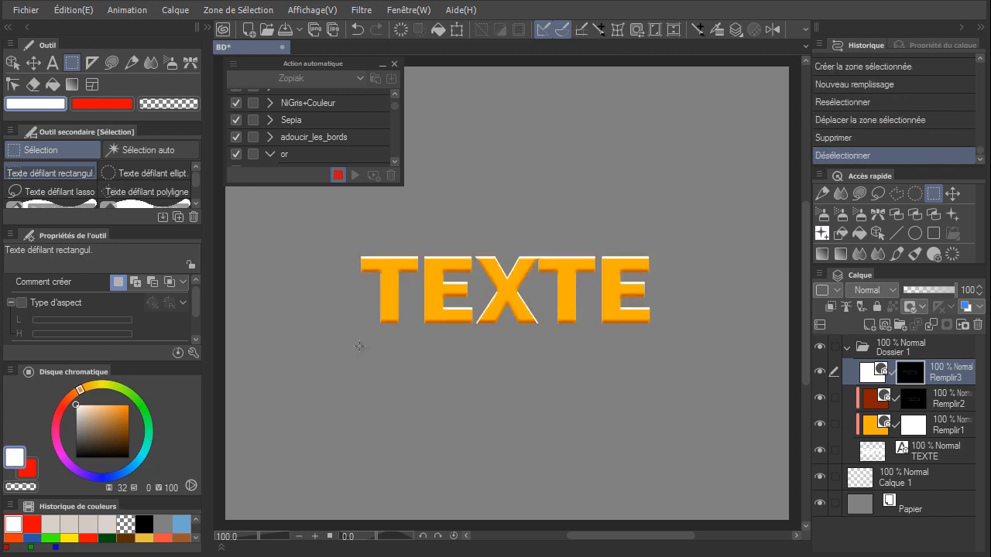
Soften the white fill layer's mask with a Gaussian blur and clip the layer to the one below.
click(360, 10)
mouse_move(413, 77)
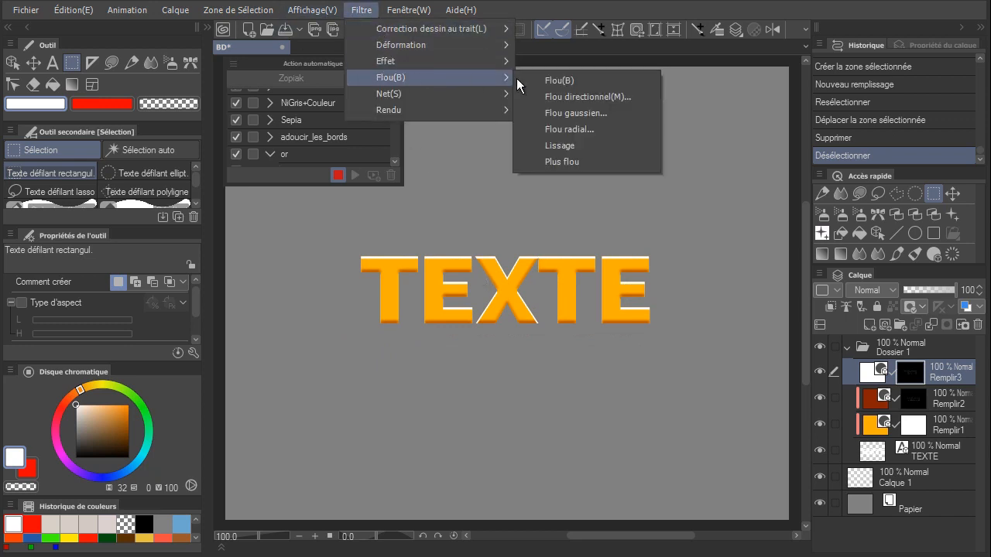
click(607, 112)
click(724, 253)
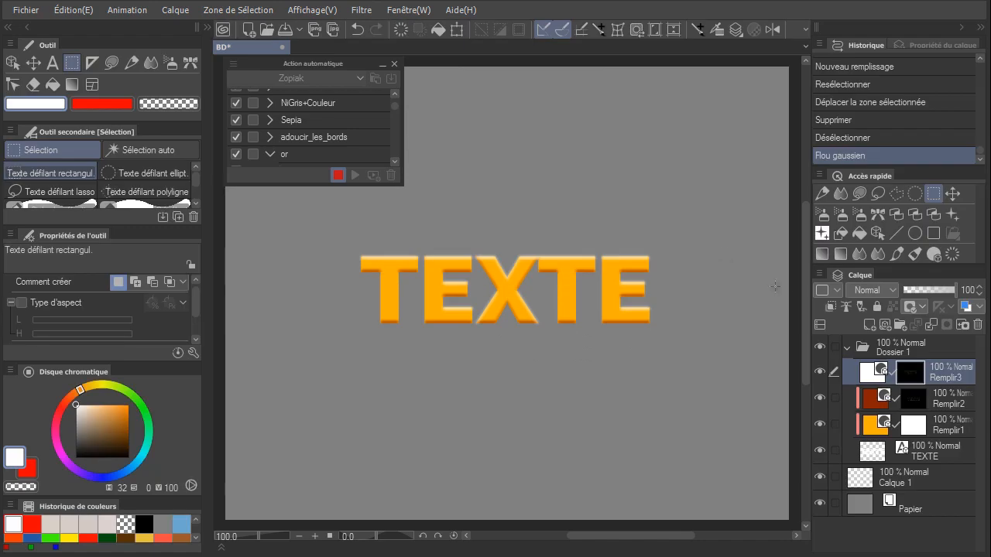
click(830, 308)
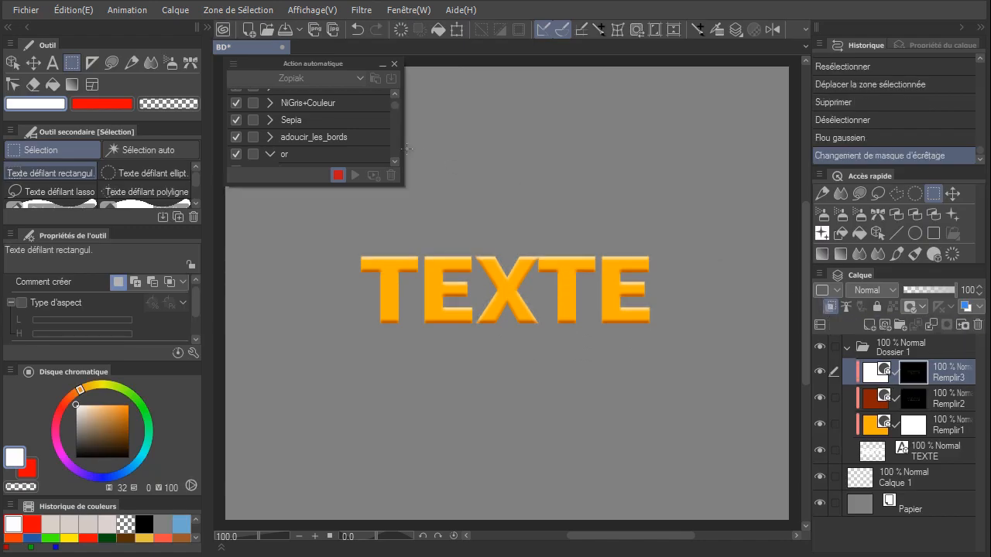
Make the TEXTE layer active by moving down from the white fill layer with the change-to-lower-layer command.
click(172, 12)
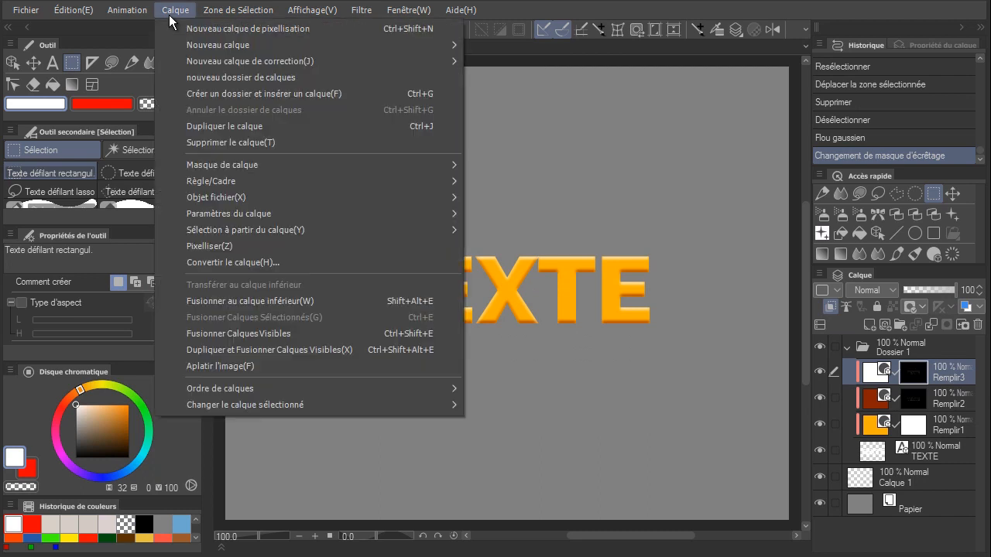
mouse_move(354, 410)
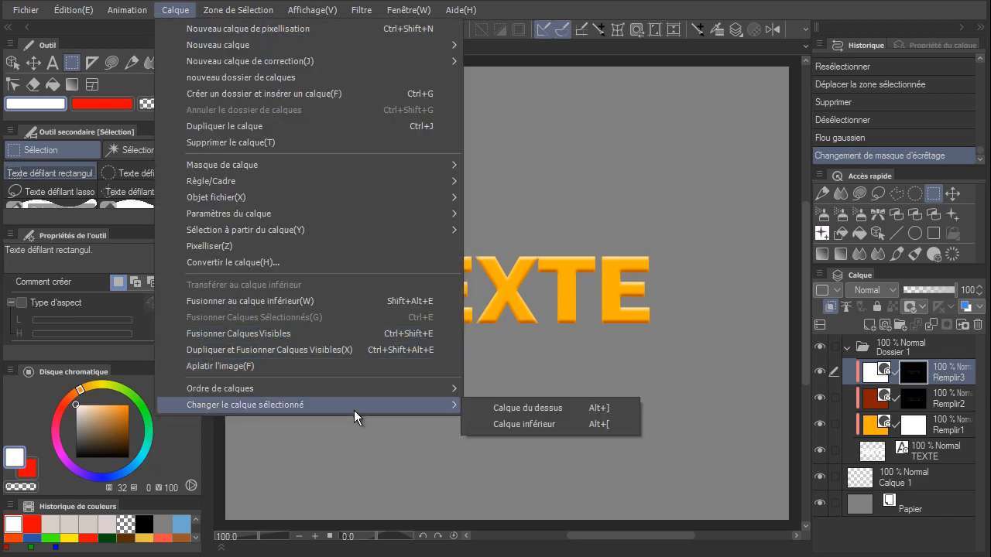
click(507, 424)
click(165, 16)
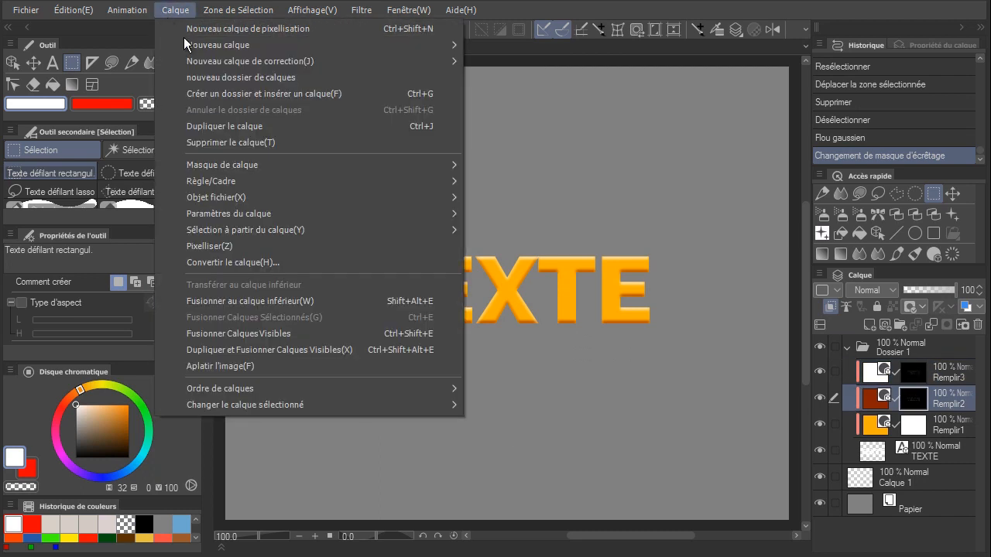
mouse_move(343, 401)
click(522, 422)
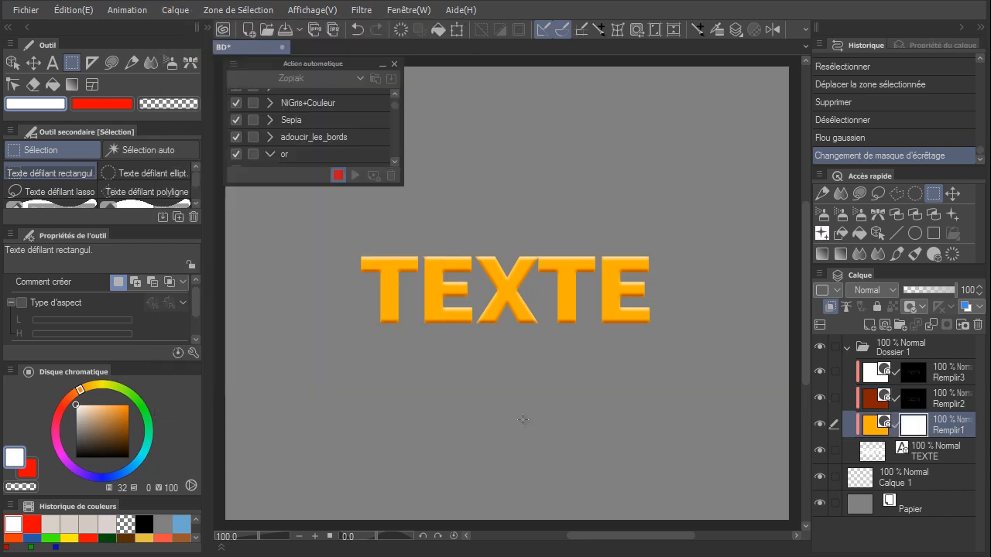
click(175, 10)
mouse_move(438, 403)
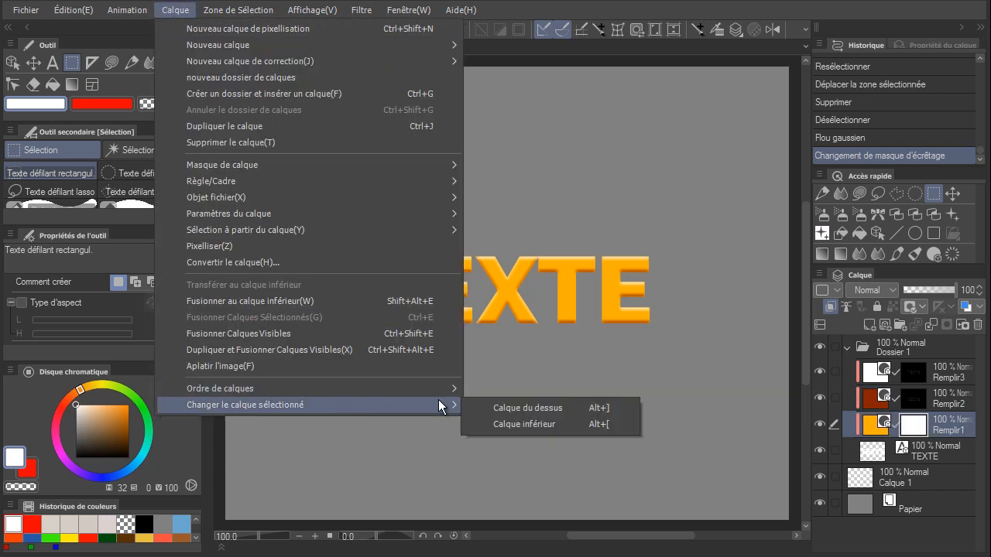
click(500, 421)
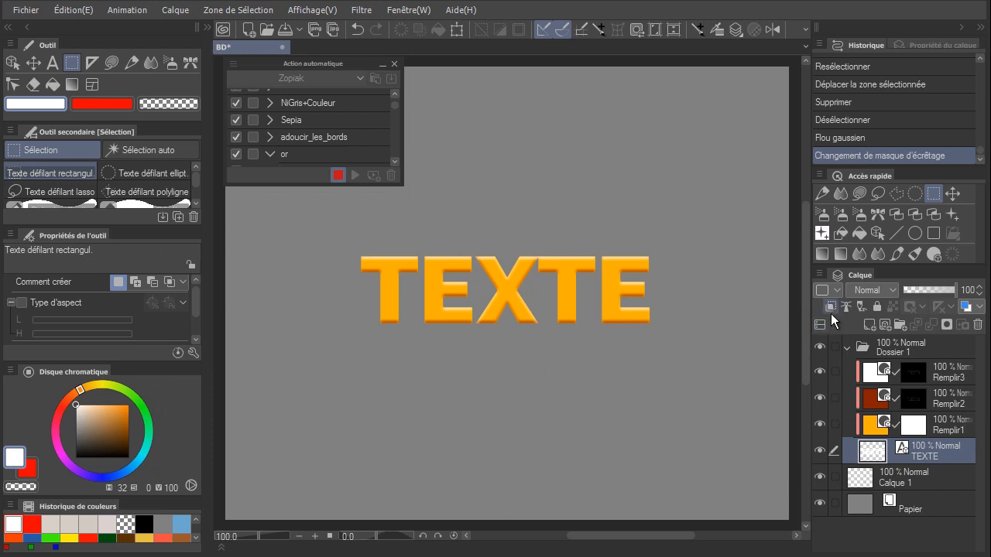
Create a selection from the TEXTE layer and shrink it by 3 px with the rounded reduction type.
click(820, 275)
mouse_move(888, 474)
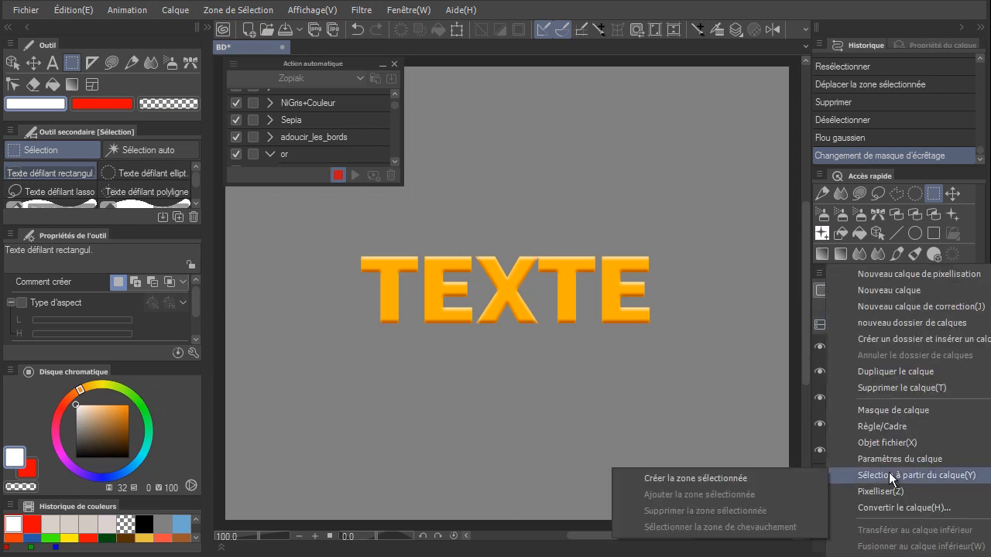
click(754, 480)
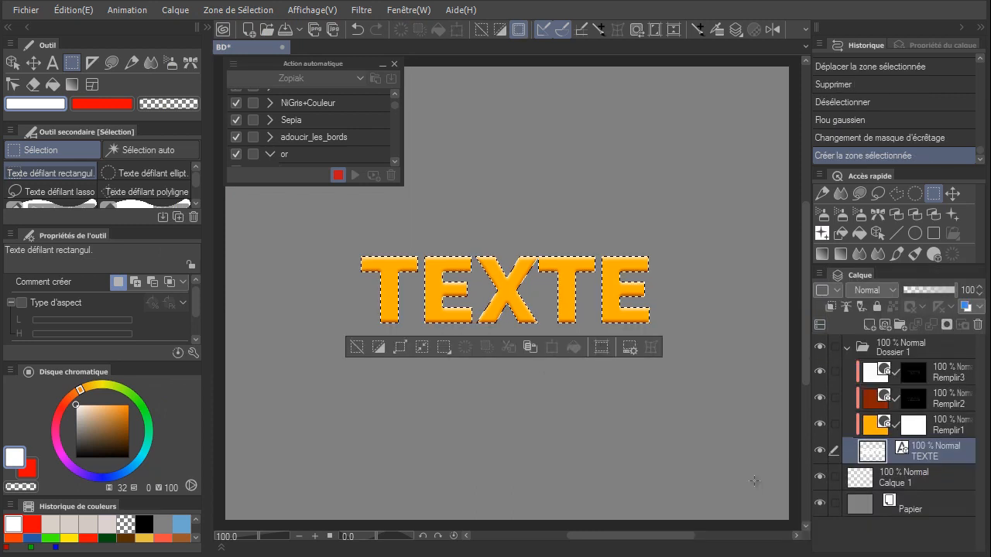
click(422, 349)
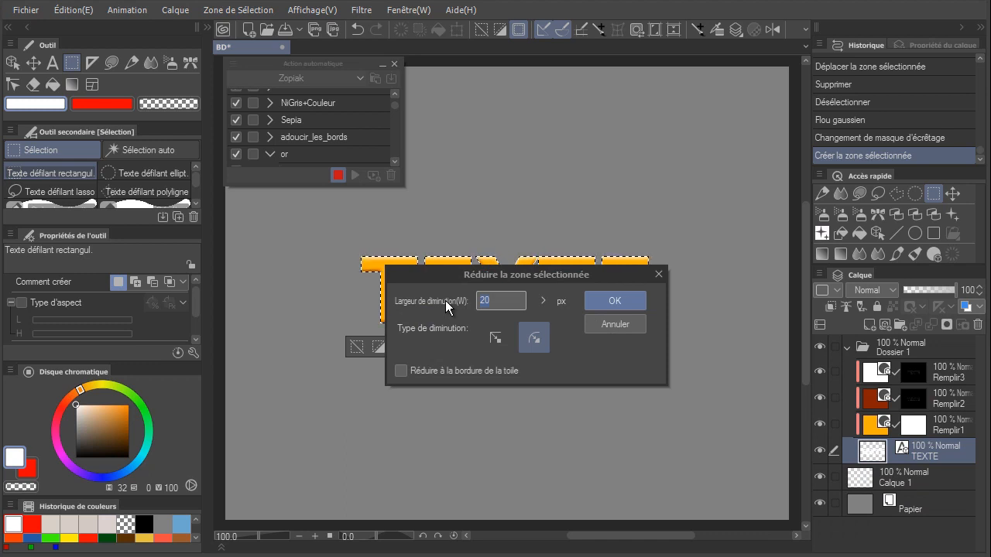
text(3)
click(614, 302)
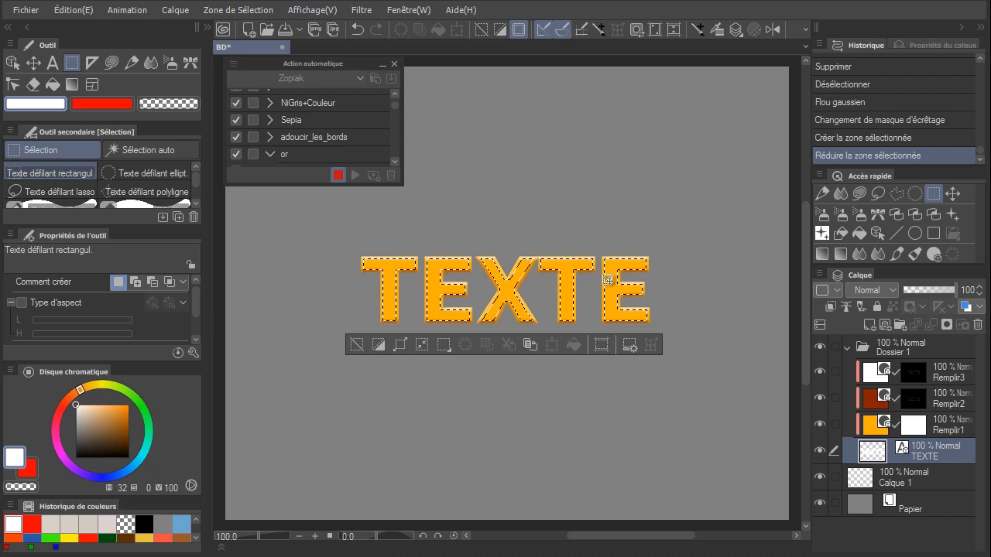
Make the white fill layer active by moving up three layers from TEXTE with the change-to-upper-layer command.
click(175, 10)
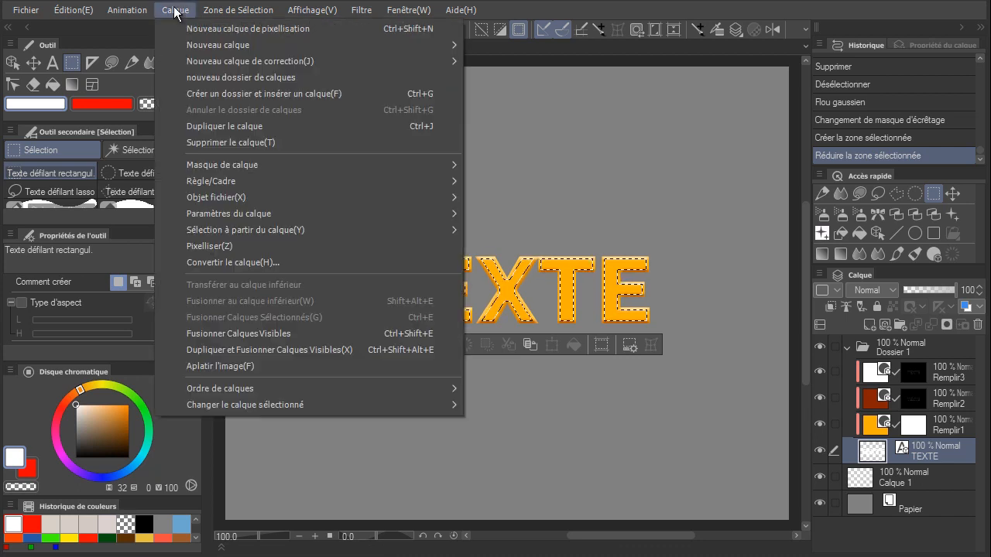
mouse_move(404, 406)
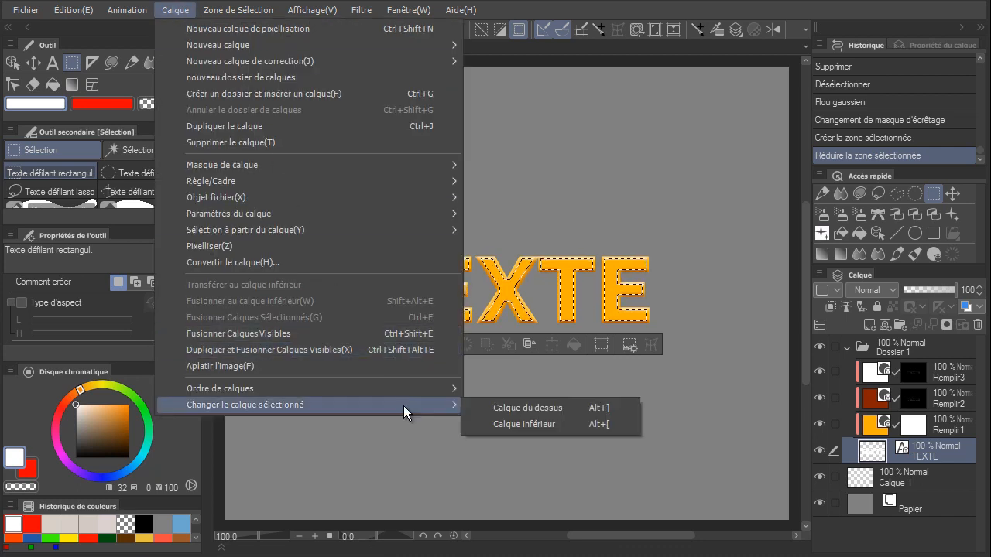
click(530, 408)
click(175, 9)
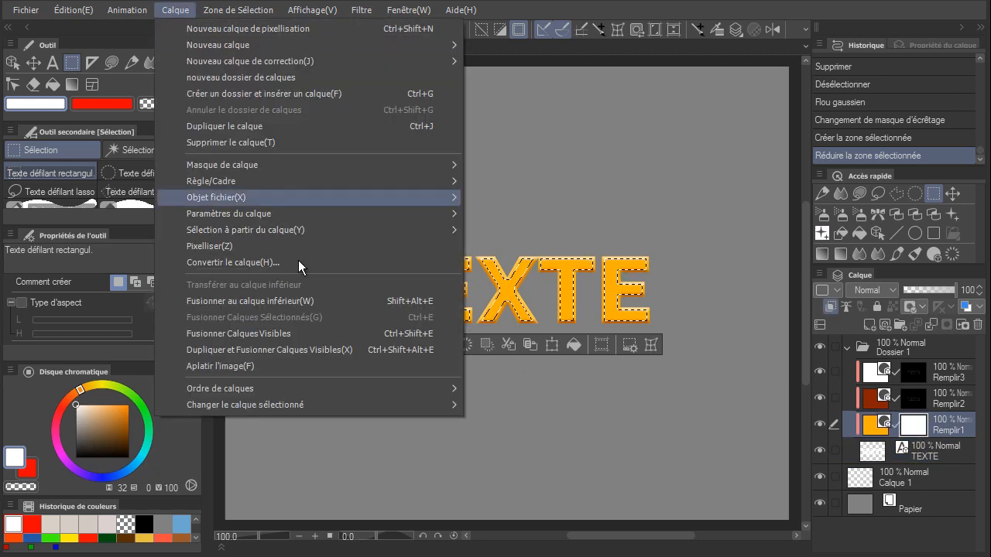
mouse_move(416, 404)
click(527, 407)
click(175, 10)
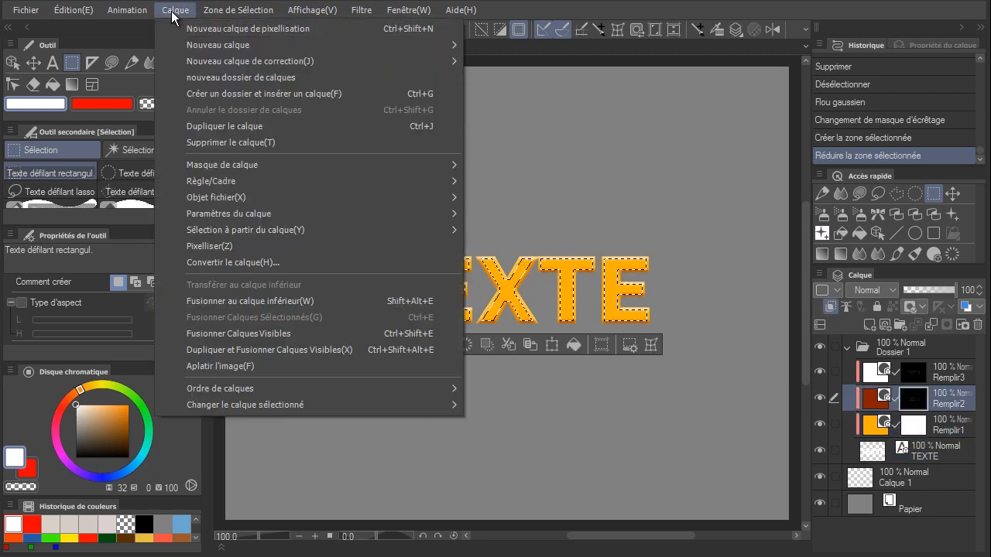
mouse_move(344, 406)
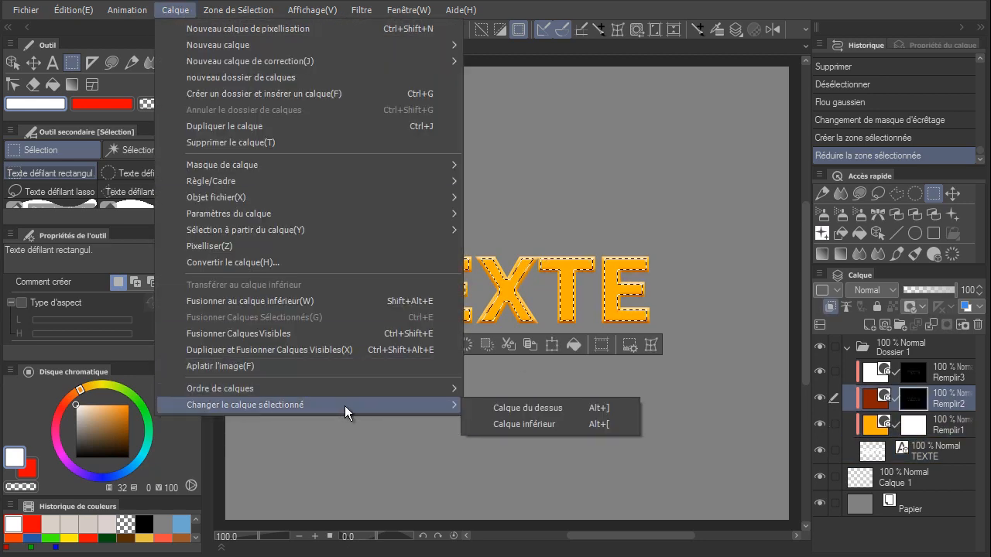
click(511, 412)
Add a dark red fill layer (HEX 871E00) masked by the shrunken text selection above the white fill layer.
click(175, 9)
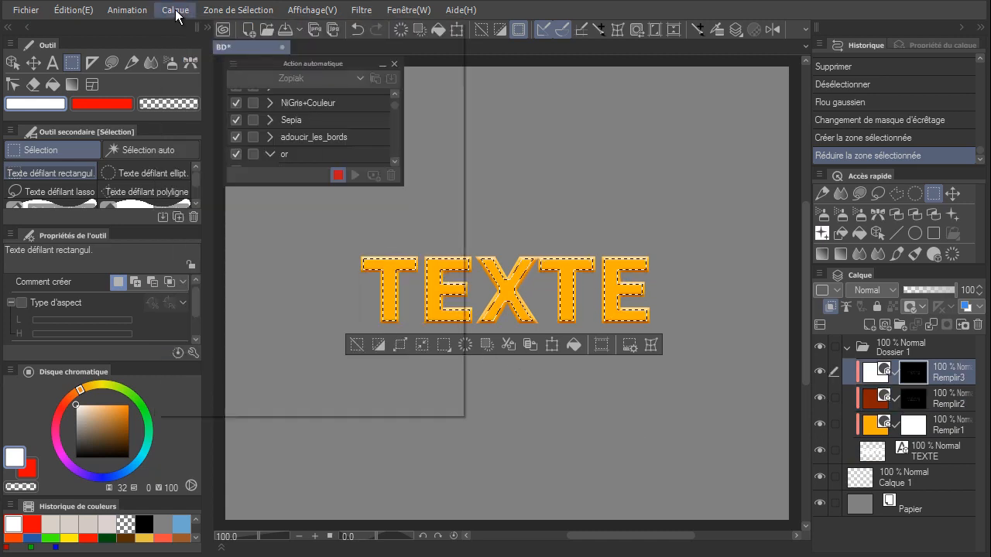
mouse_move(218, 45)
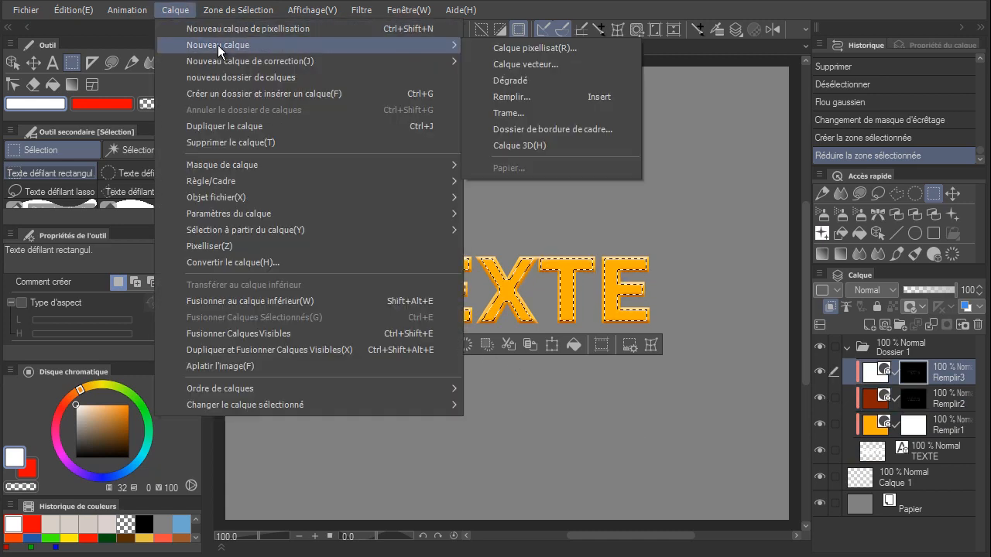
click(539, 99)
drag(318, 291, 327, 266)
mouse_move(410, 307)
mouse_down()
mouse_move(489, 316)
mouse_move(491, 330)
mouse_up()
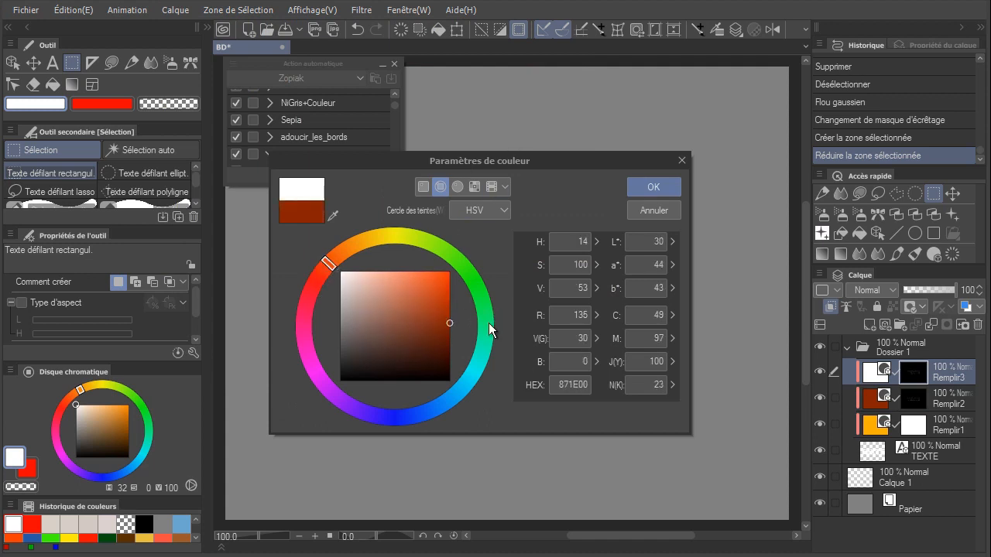
click(654, 186)
Set the new dark red fill layer's opacity to 50% and clip it to the layer below.
drag(972, 289, 844, 304)
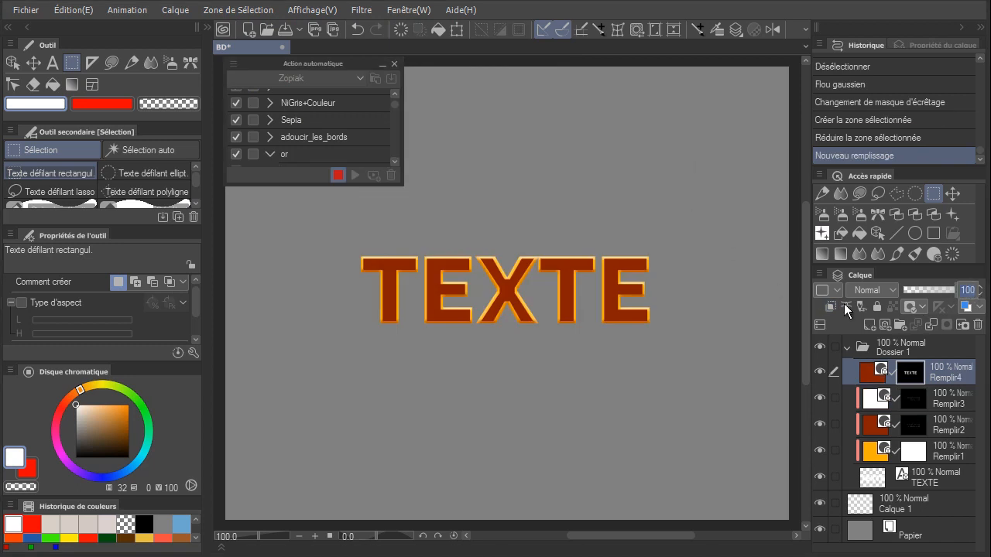
text(50)
key(Return)
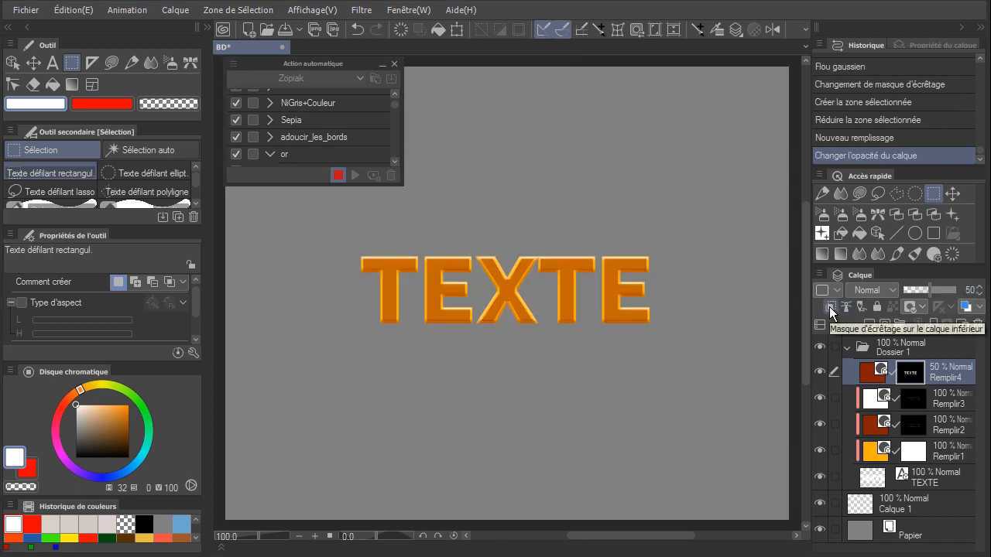
click(829, 307)
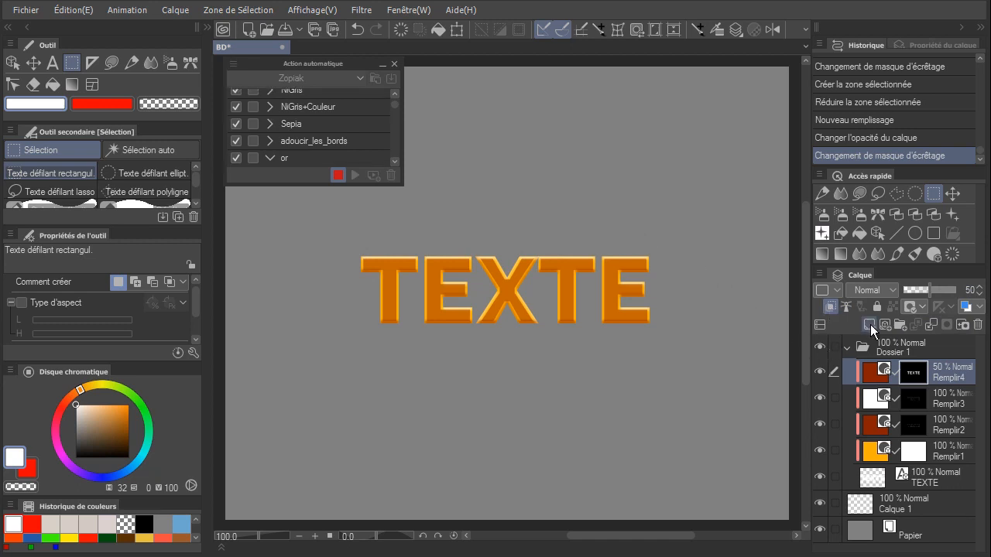
Add a raster layer above the fills and render Perlin noise on it with scale 50, amplitude 1, attenuation 0.40 and repeat 4.
click(870, 324)
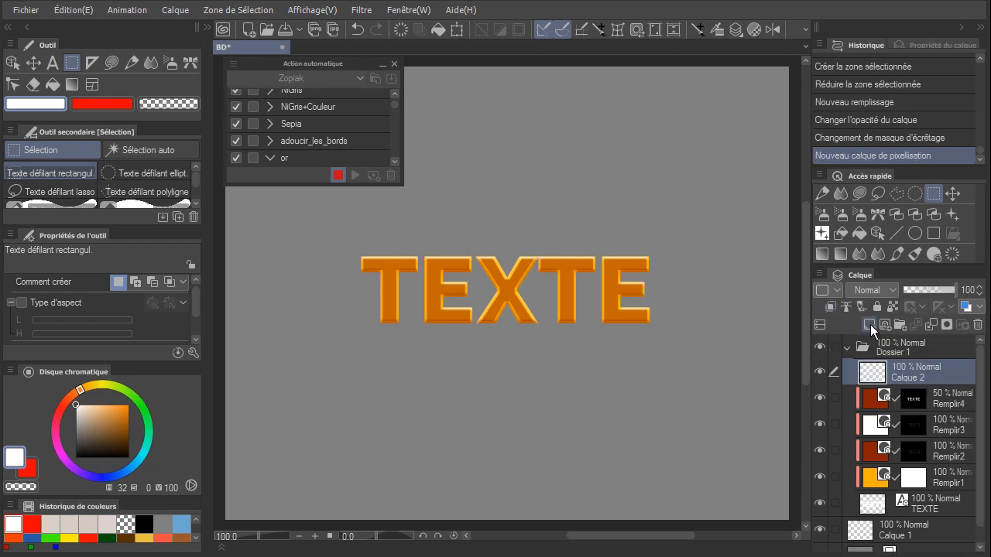
click(361, 10)
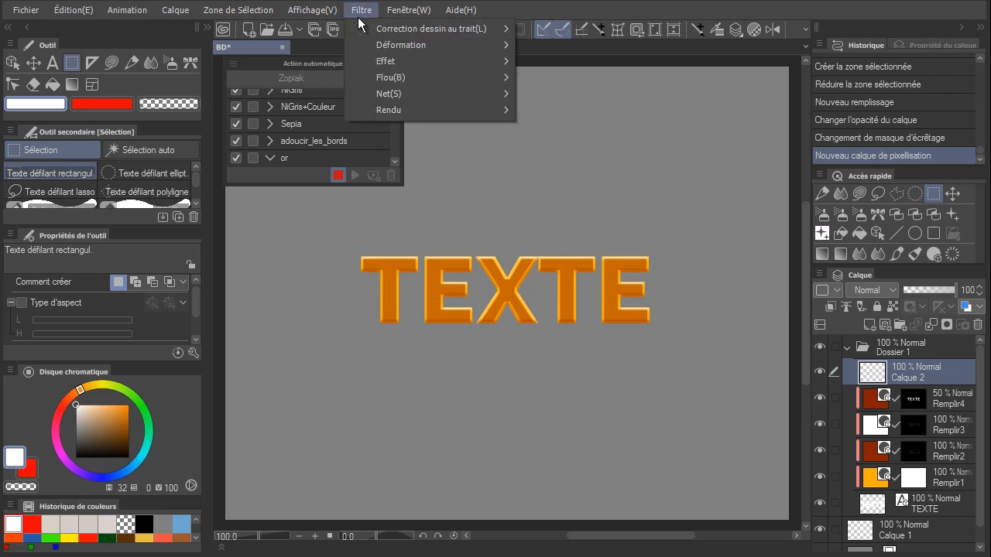
mouse_move(400, 112)
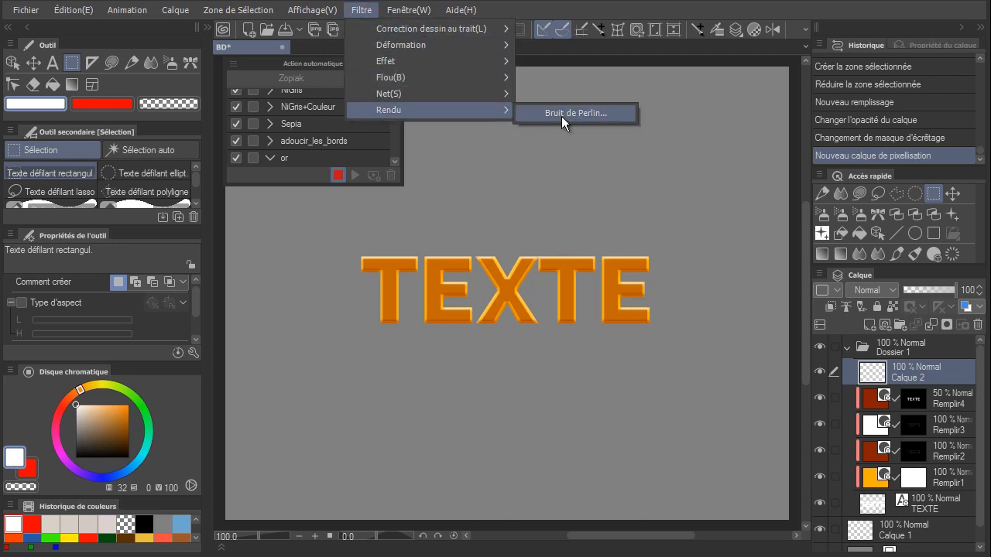
click(561, 116)
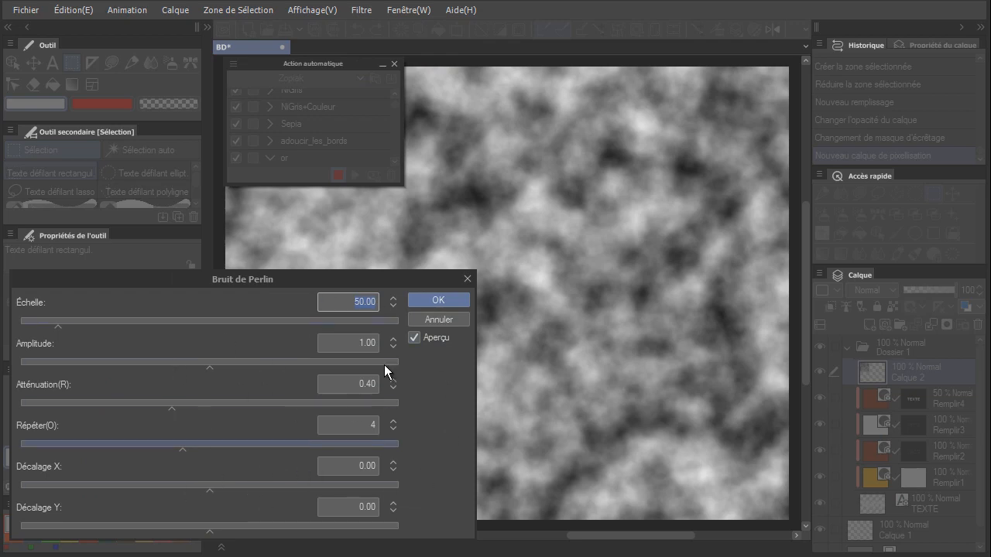
click(428, 301)
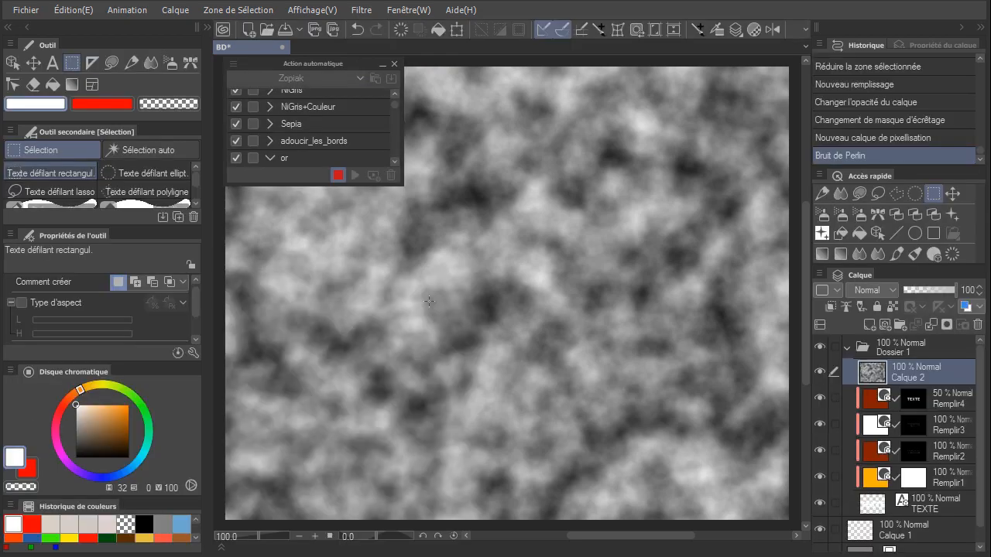
Clip the noise layer to the one below and set its blending mode to Incrustation (Overlay) at 50% opacity.
click(833, 307)
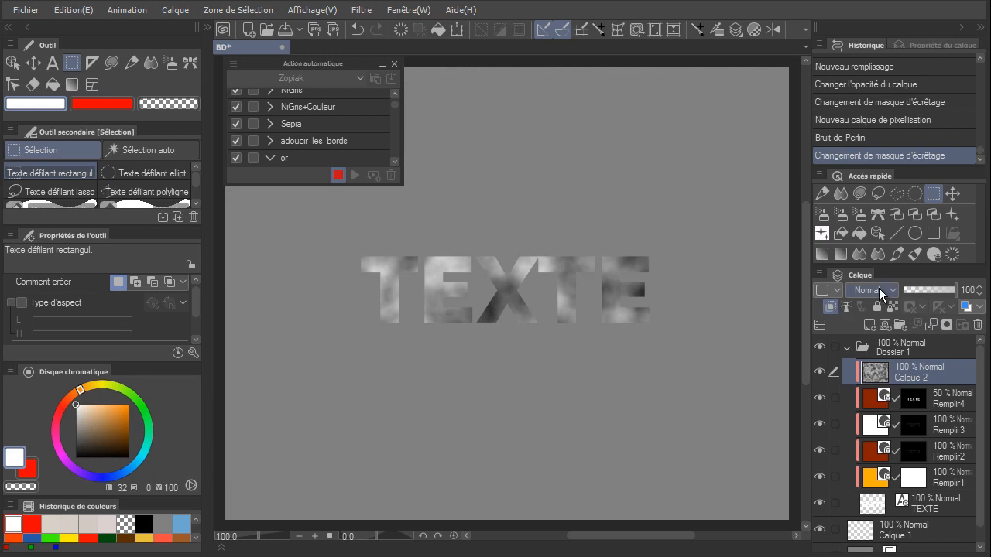
click(879, 288)
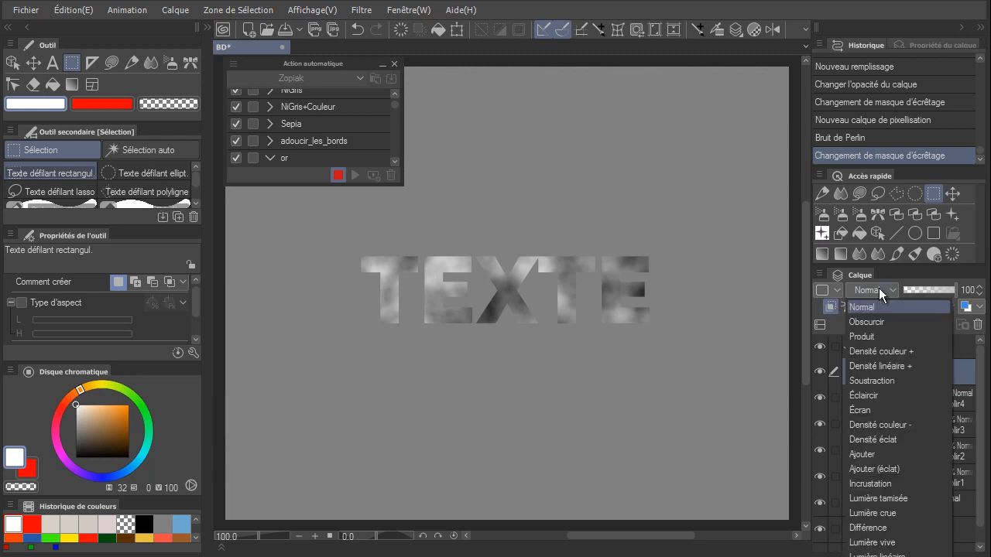
click(870, 484)
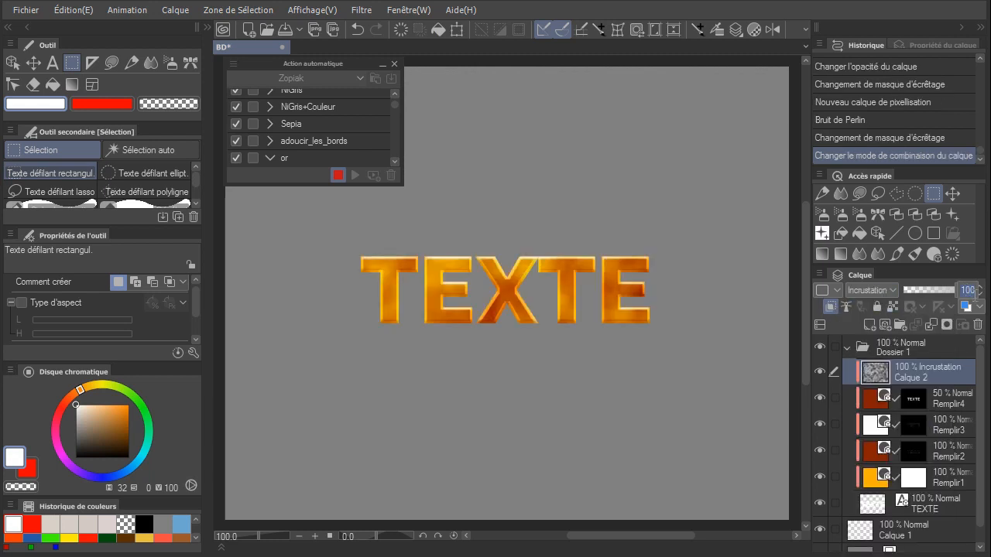
click(975, 294)
text(50)
key(Return)
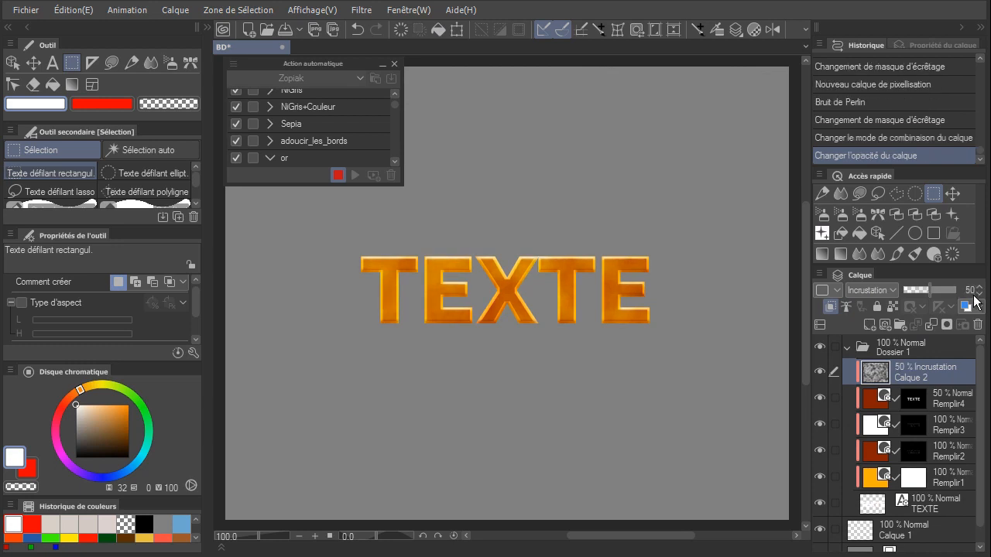
Add a second raster layer on top and fill it with Perlin noise using the same settings, scale 50.
click(870, 325)
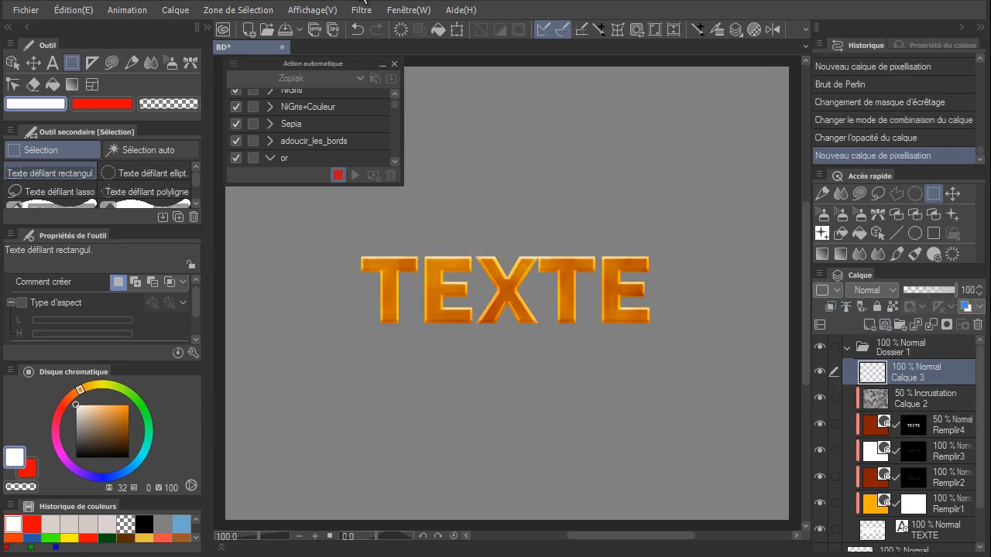
click(361, 10)
mouse_move(453, 110)
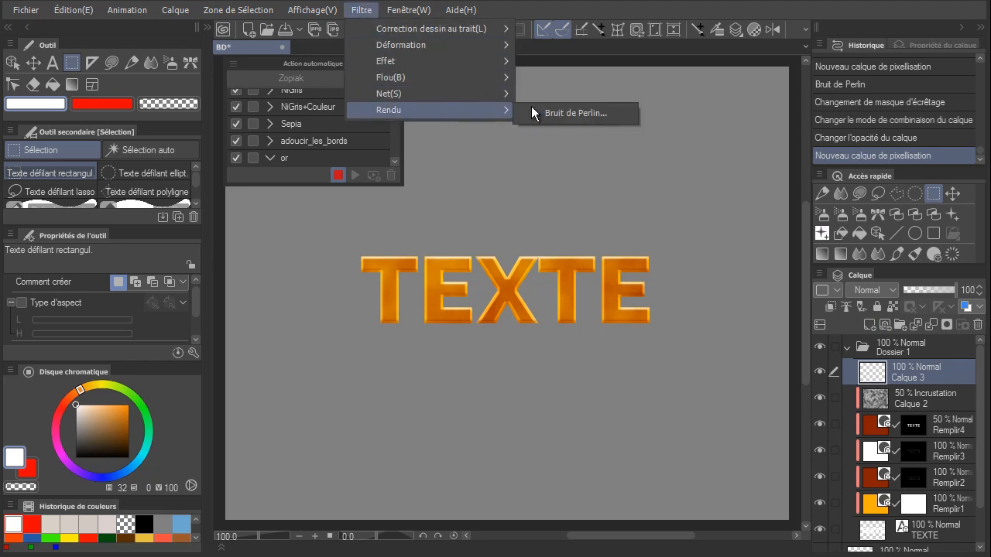
click(561, 113)
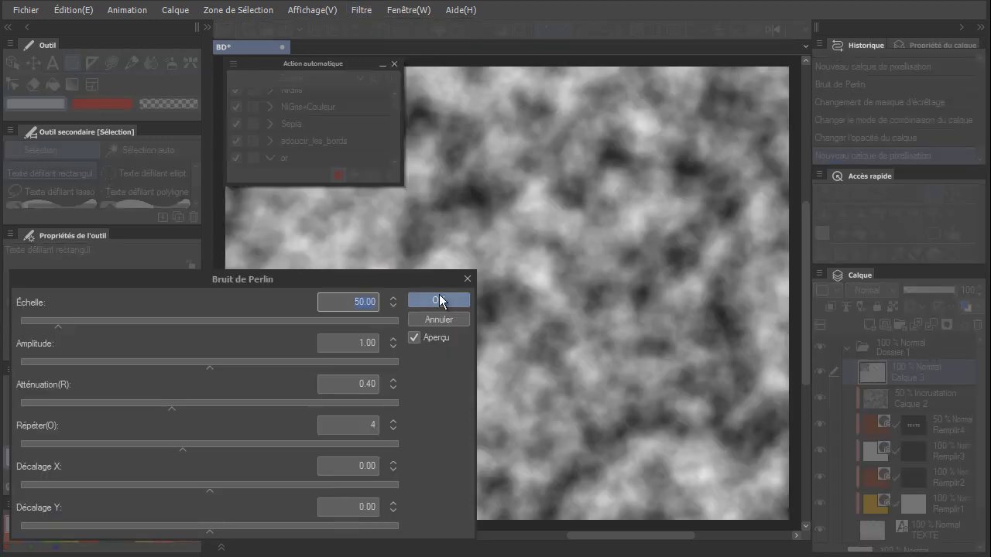
click(439, 297)
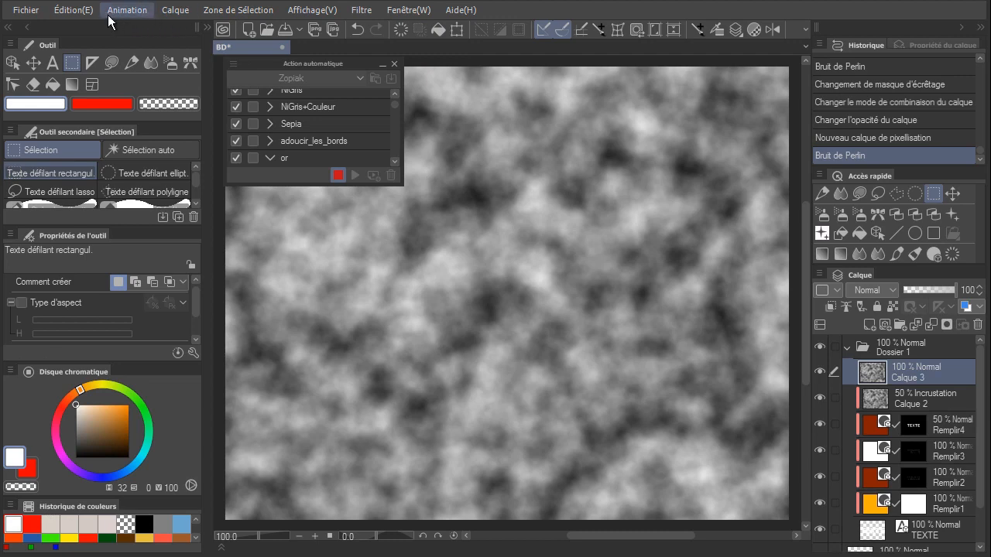
Squeeze the top noise layer's input levels together in the dark range to leave black blotches on white, and convert its luminance to opacity.
click(80, 14)
mouse_move(149, 293)
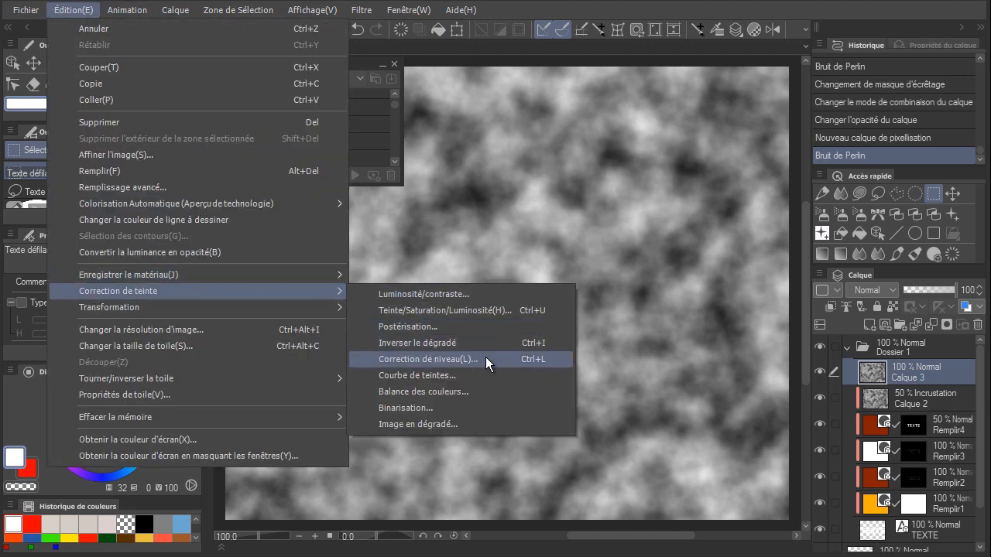
click(424, 357)
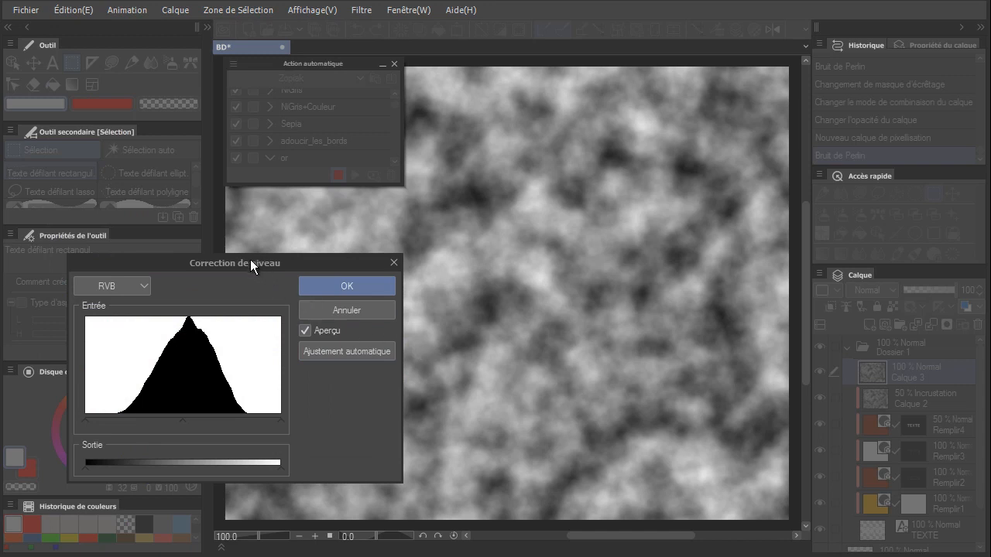
drag(250, 263, 582, 218)
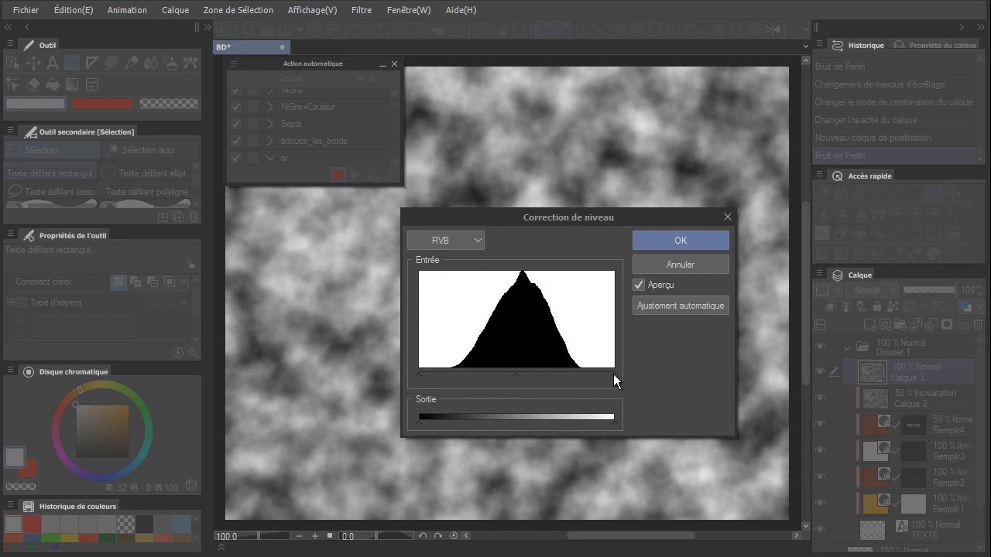
drag(613, 373, 485, 373)
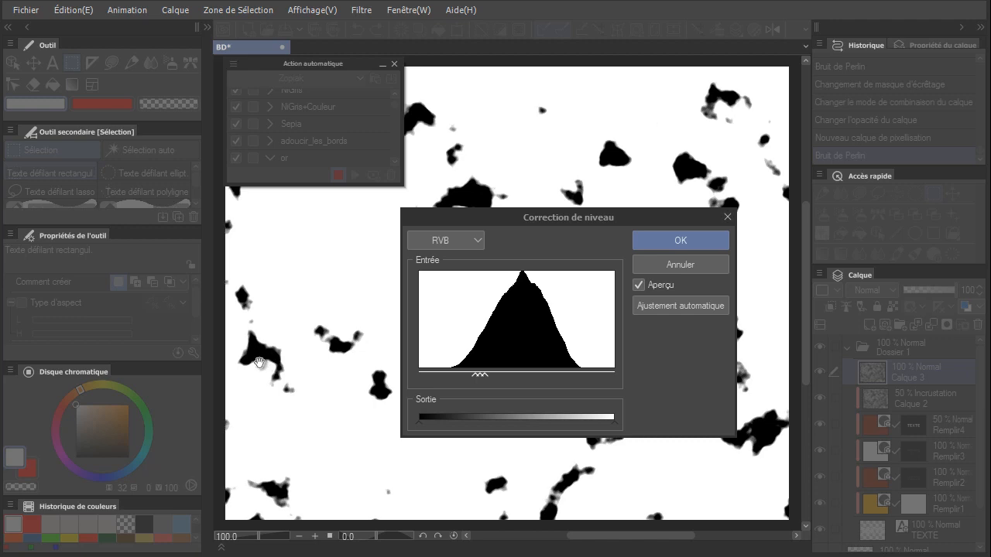
click(672, 239)
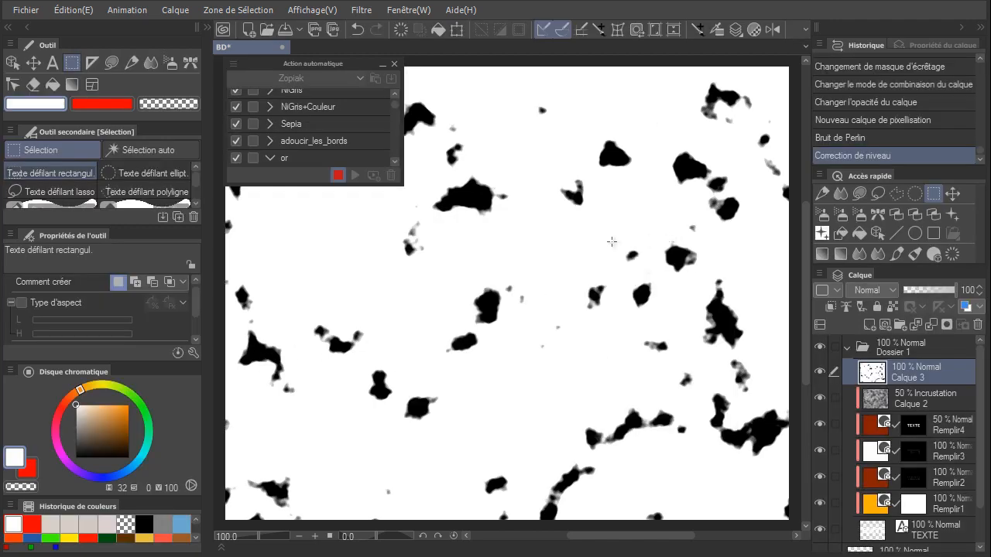
click(70, 11)
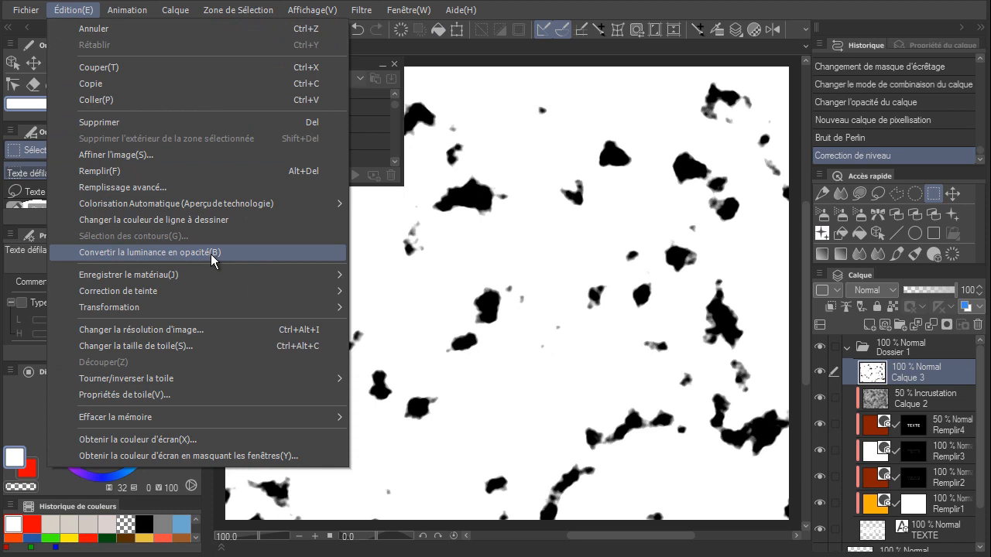
click(214, 253)
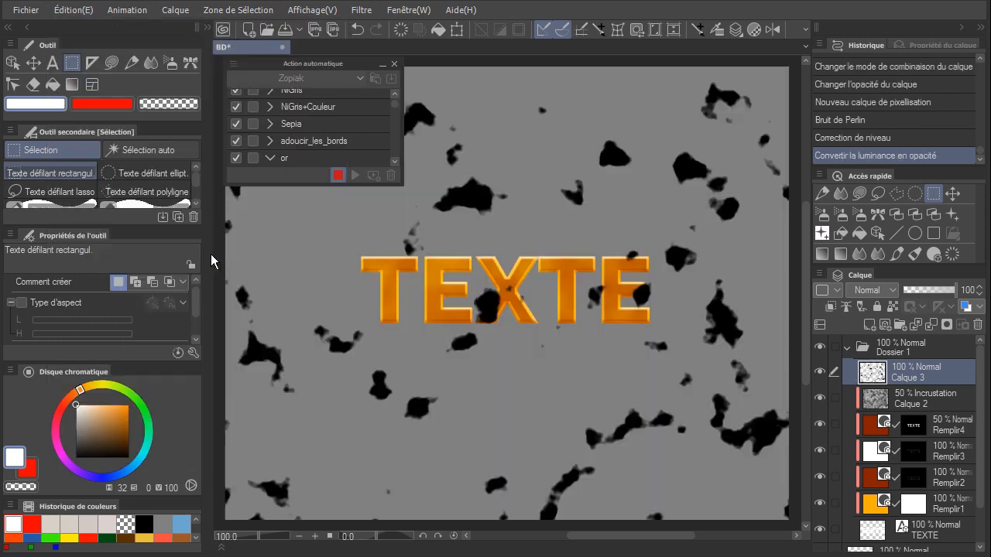
Invert the colours of the top noise layer so the black blotches turn white.
click(73, 10)
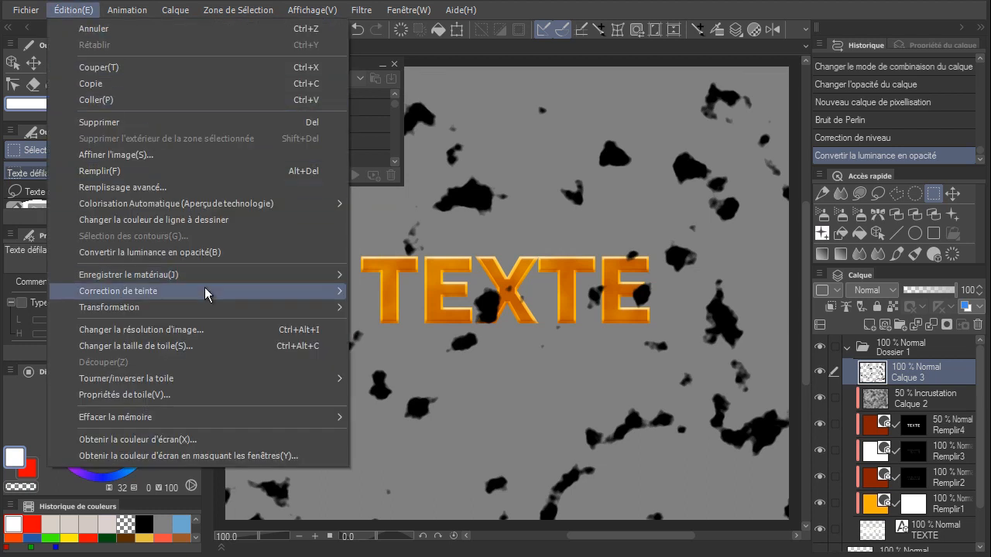
mouse_move(205, 287)
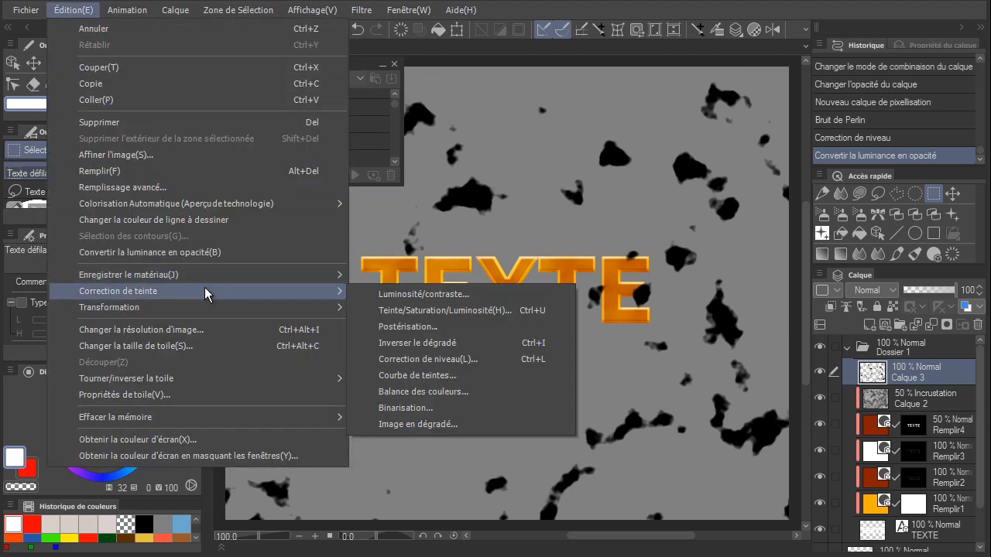
click(460, 344)
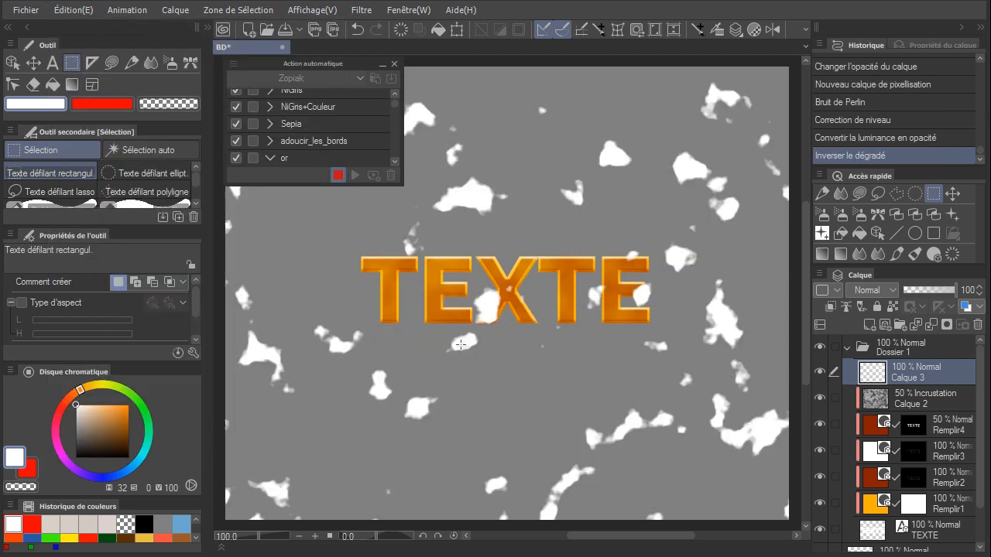
Apply a directional blur to the white blotches with distance 40.36, angle -35, direction Dans les deux sens and effect Lisse.
click(360, 12)
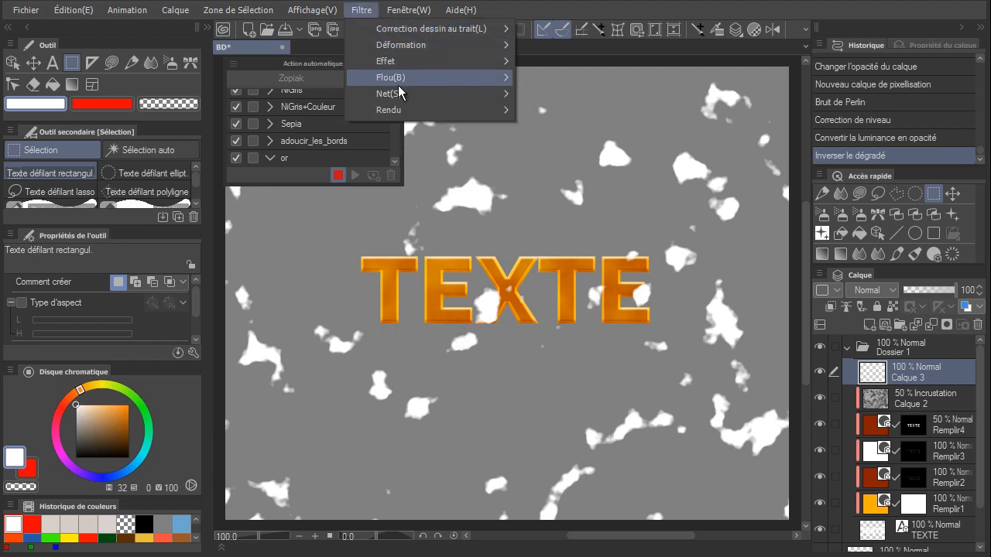
mouse_move(398, 84)
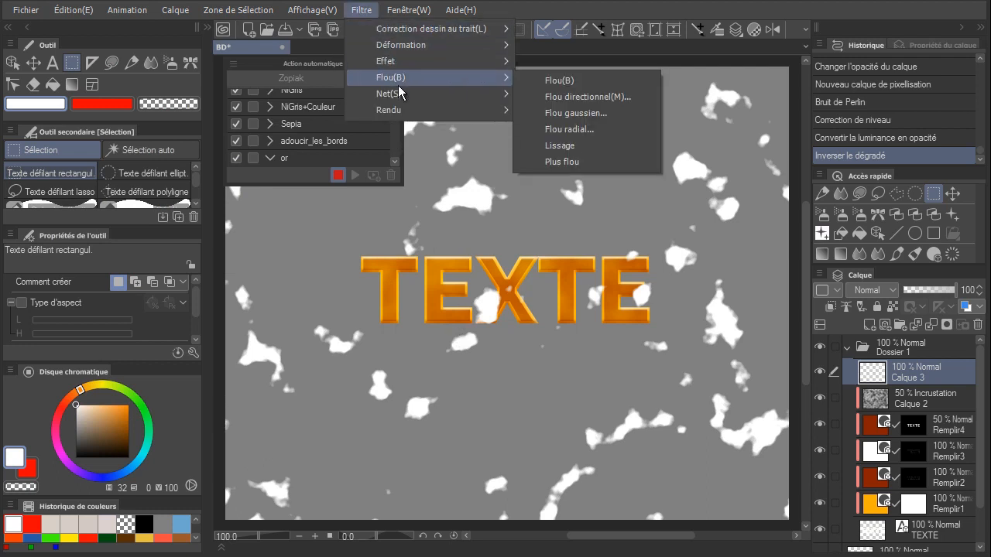
click(610, 101)
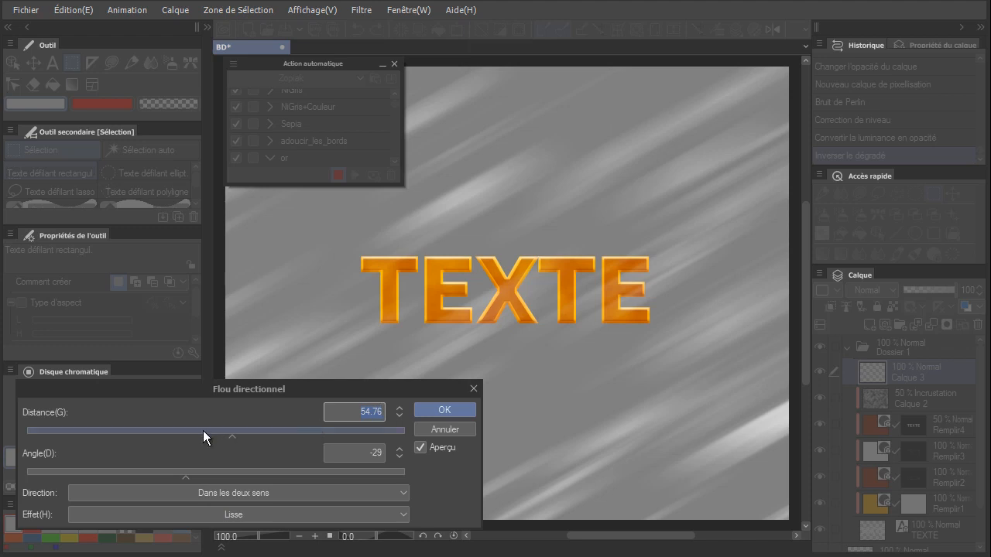
drag(231, 436, 188, 434)
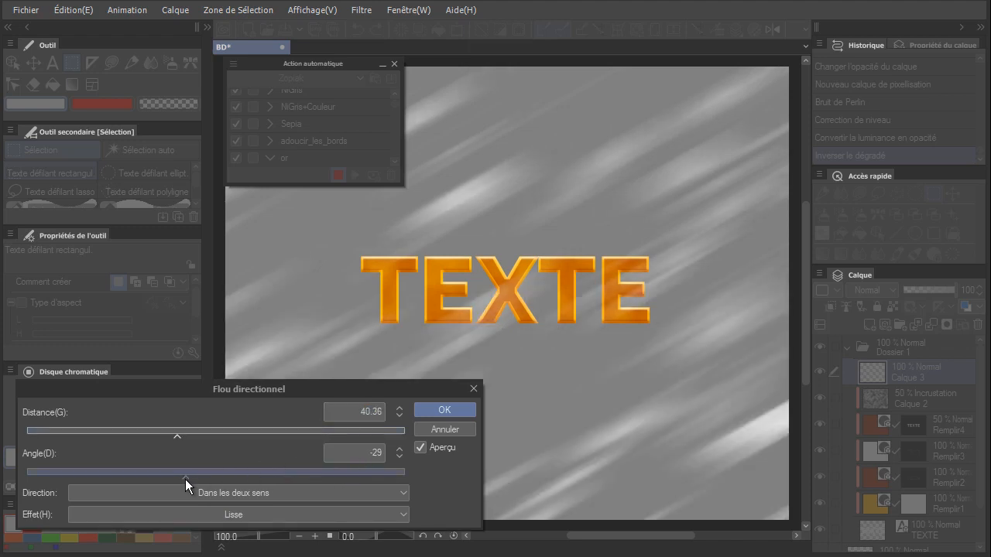
drag(185, 472, 179, 472)
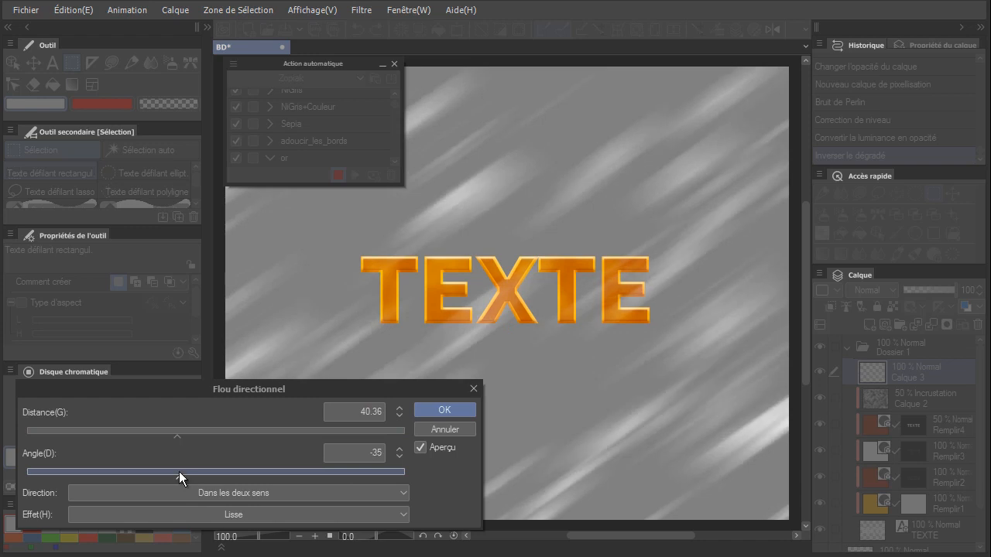
click(263, 492)
click(240, 524)
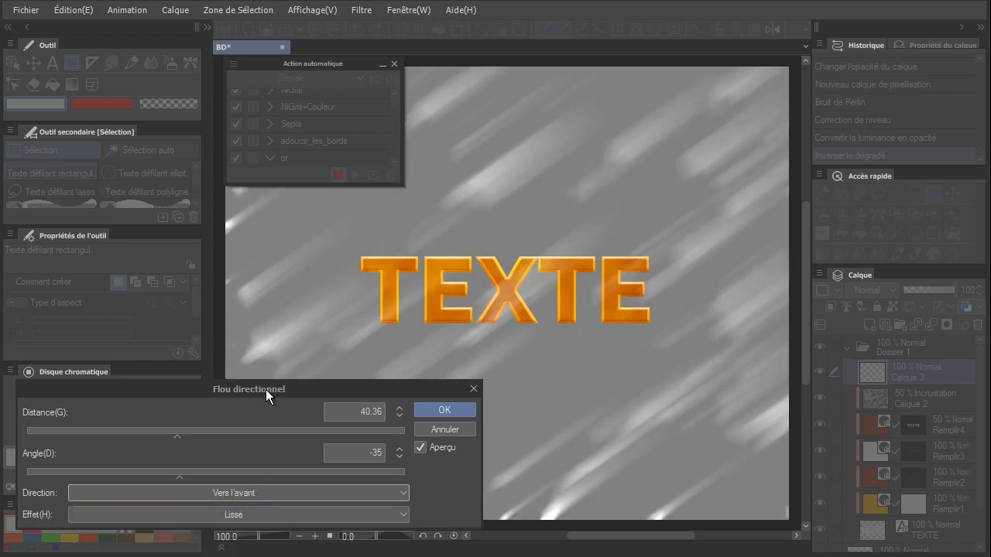
click(219, 490)
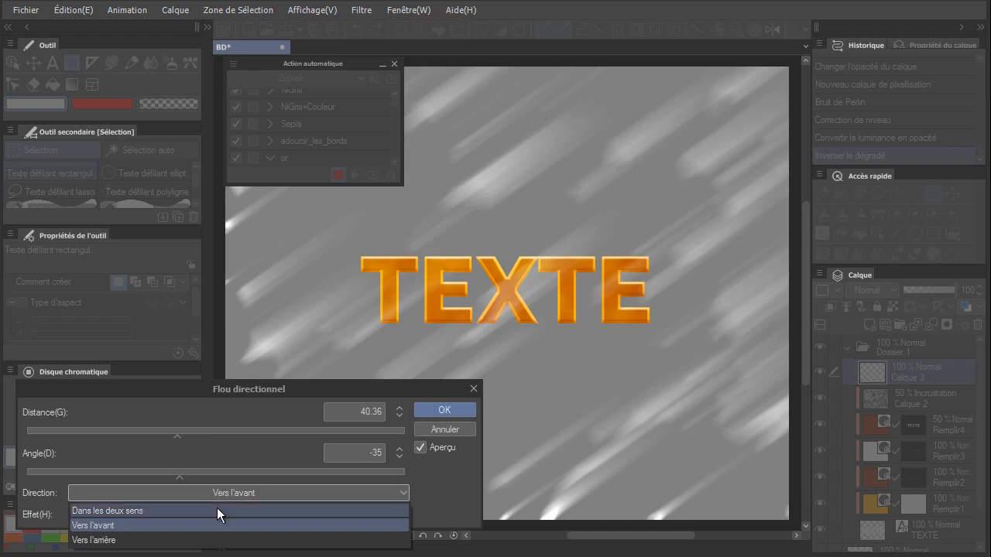
click(217, 511)
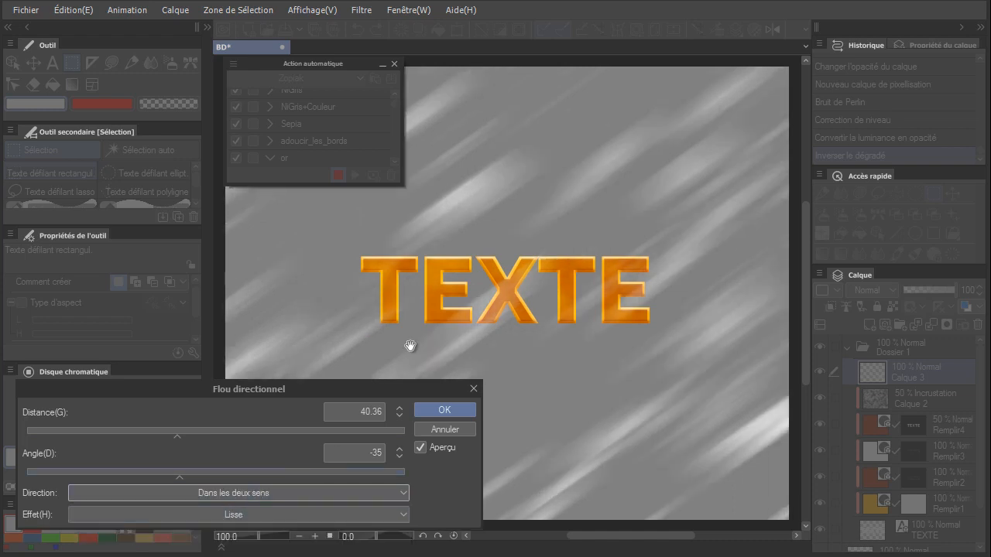
click(228, 514)
click(226, 517)
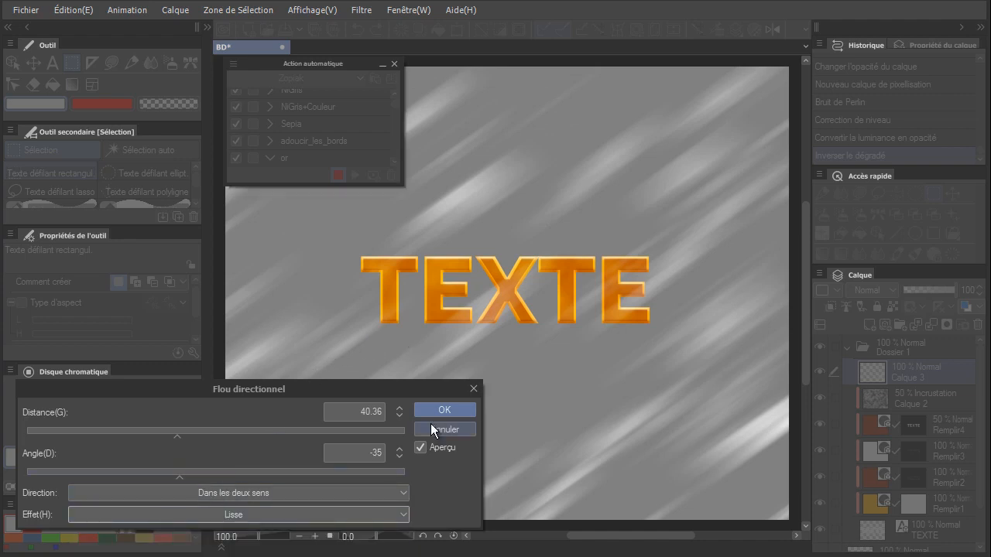
click(446, 407)
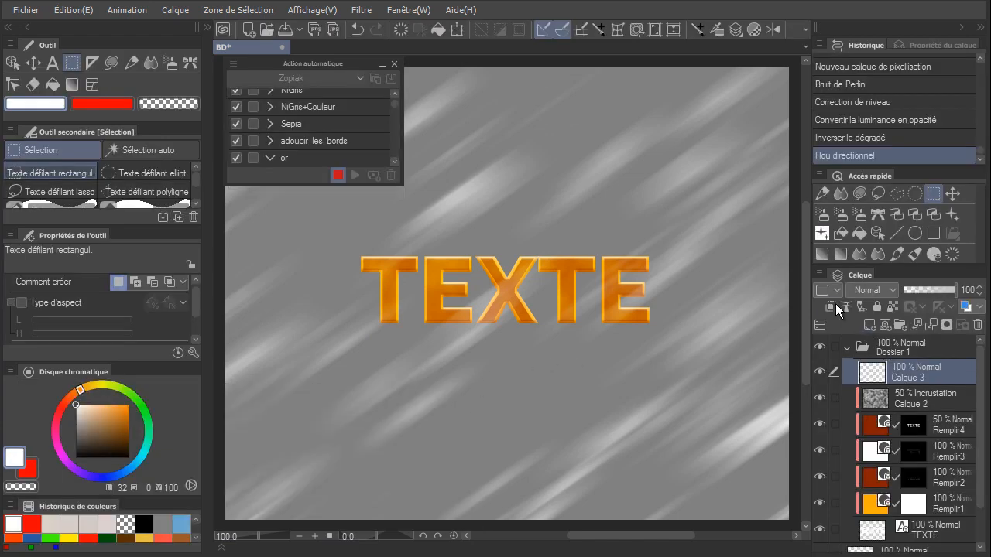
Reinforce the blurred streaks by creating a selection from their layer and filling it with white, then clear the selection.
click(818, 275)
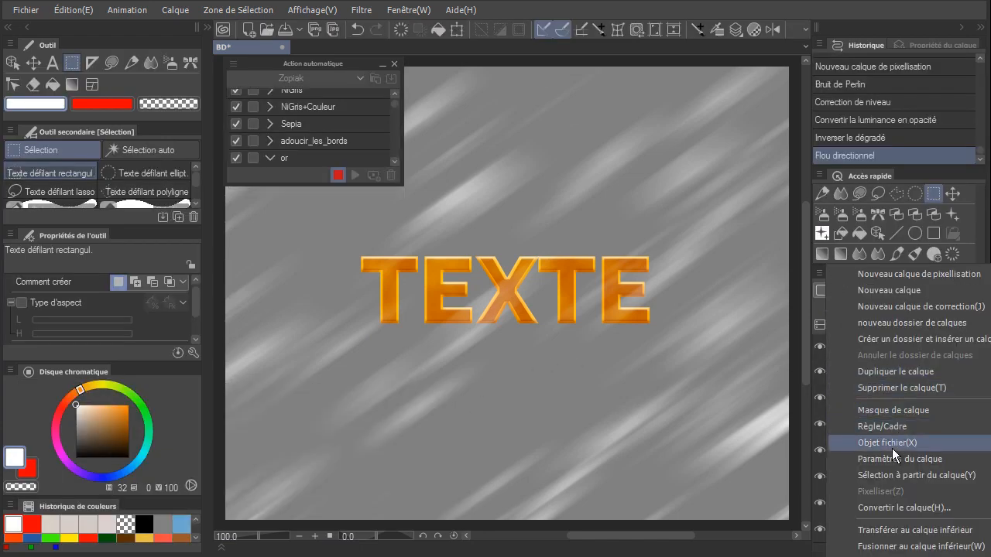
mouse_move(893, 474)
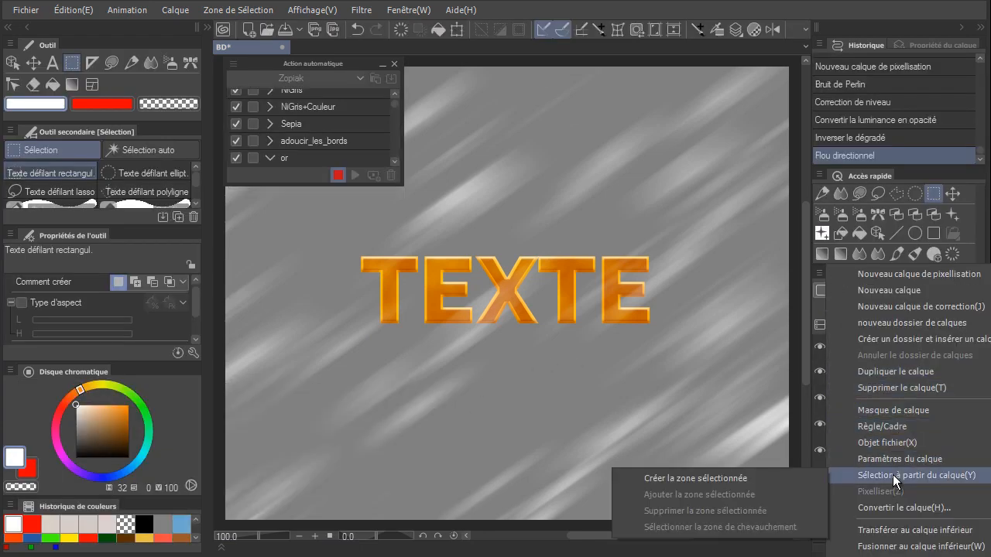
click(671, 480)
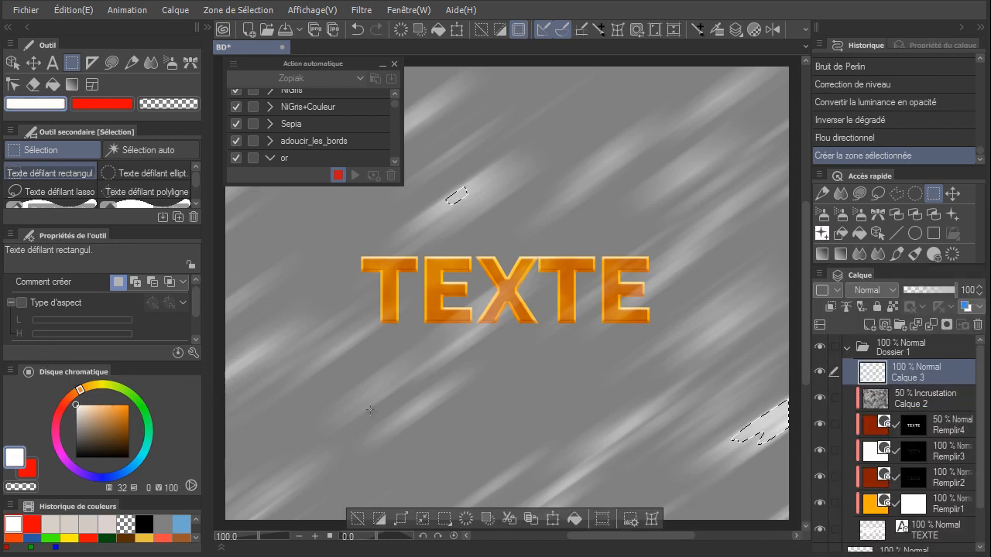
click(575, 519)
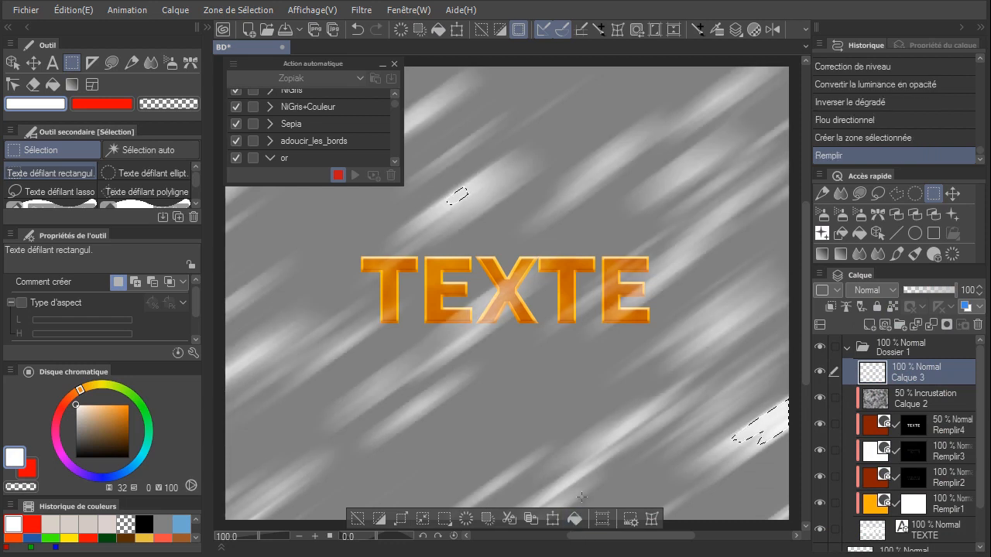
click(358, 518)
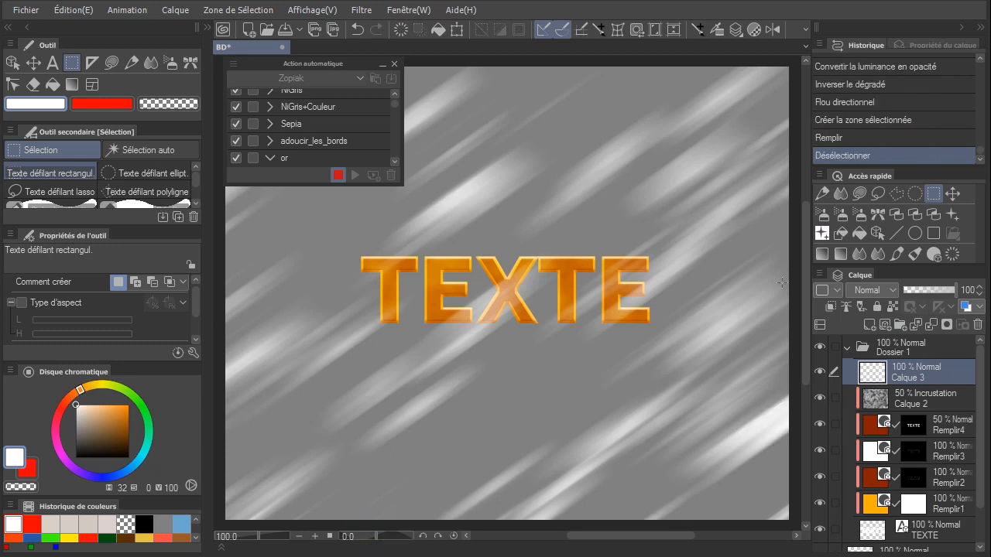
Clip the streak layer to the one below and set its blending mode to Incrustation.
click(830, 307)
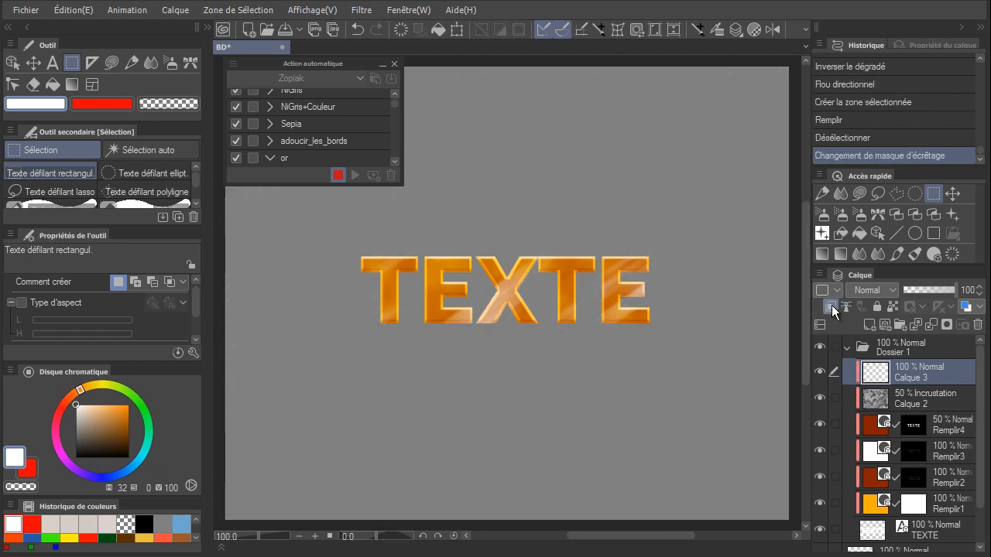
click(873, 289)
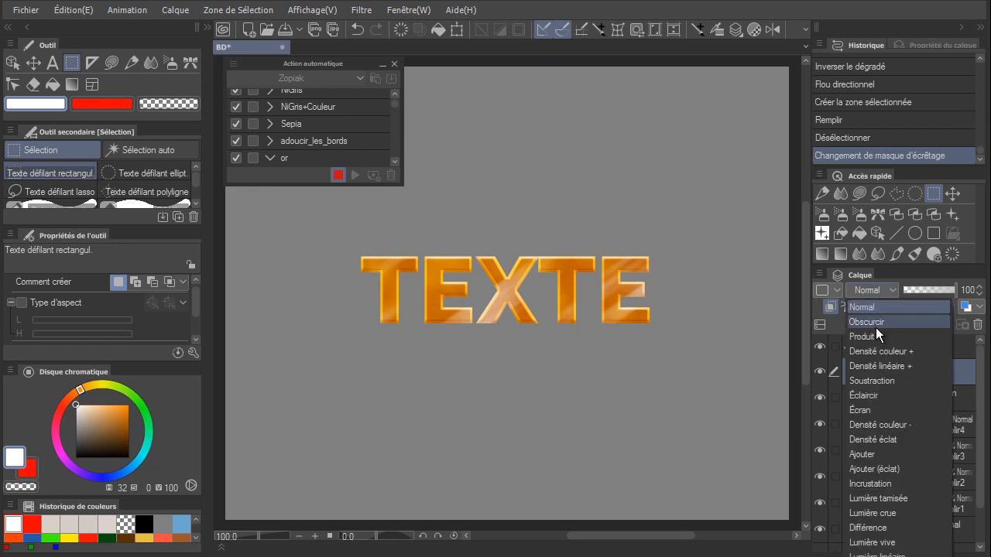
click(880, 484)
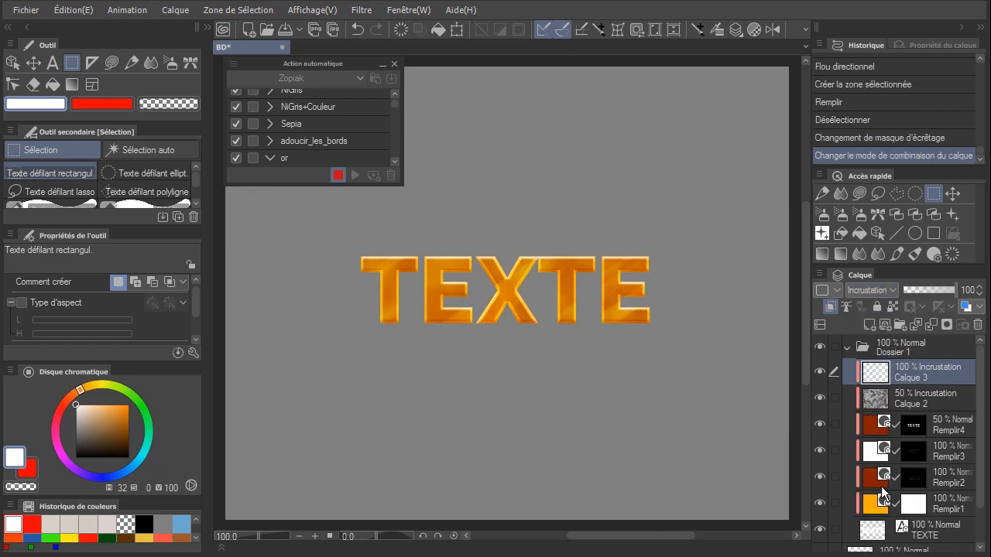
Duplicate the streak layer and set the copy's opacity to 50%.
key(k)
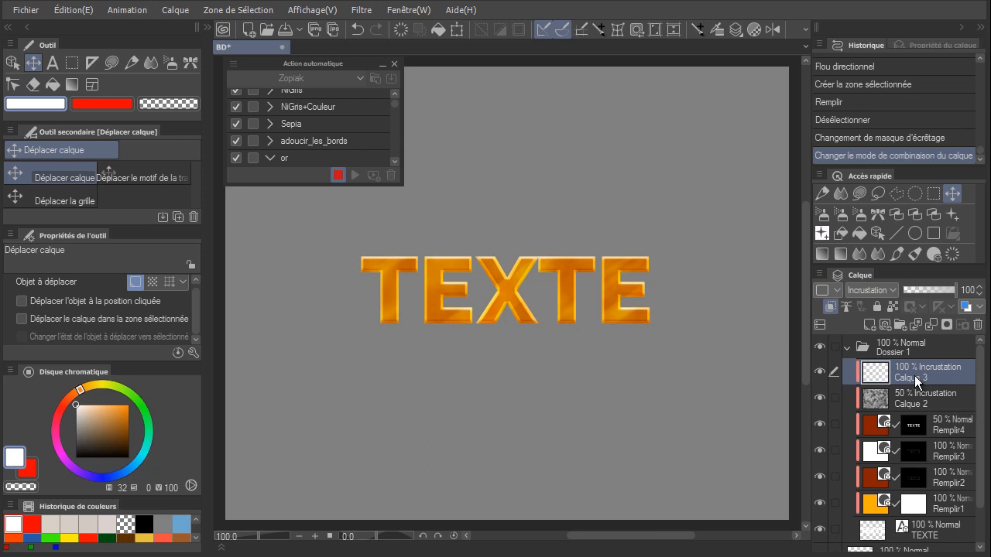
drag(914, 376, 867, 328)
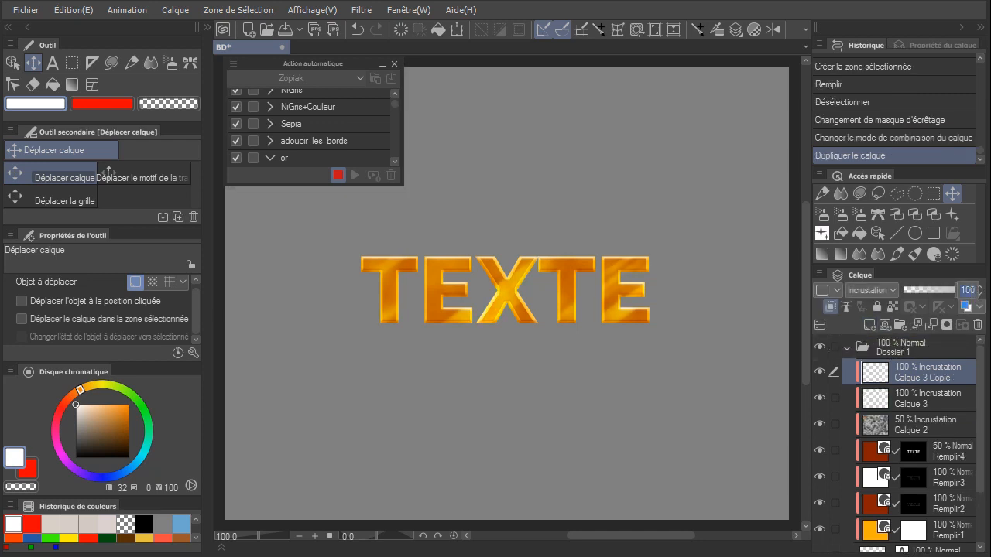
text(50)
key(Return)
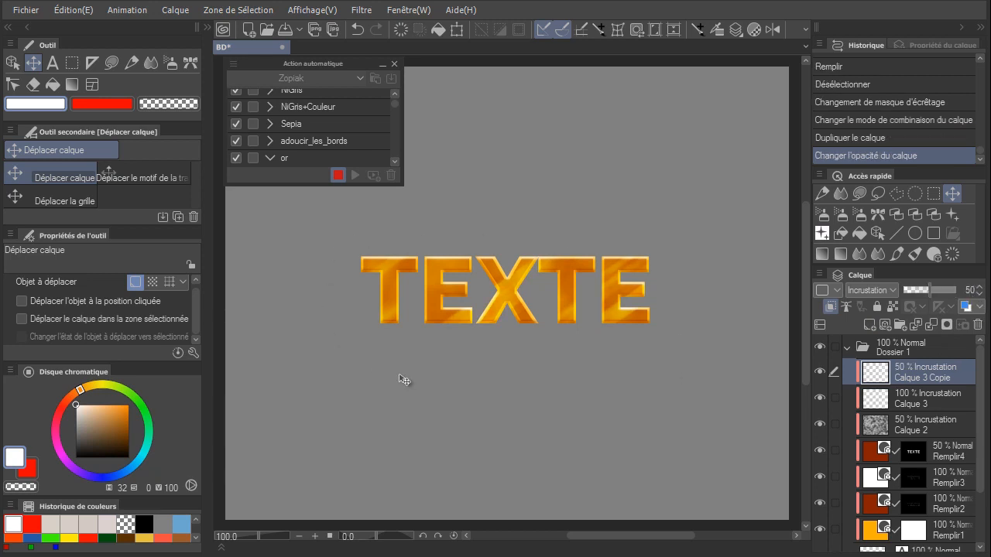
Step the active layer down through the stack to the TEXTE layer and create a selection from its letters.
click(175, 10)
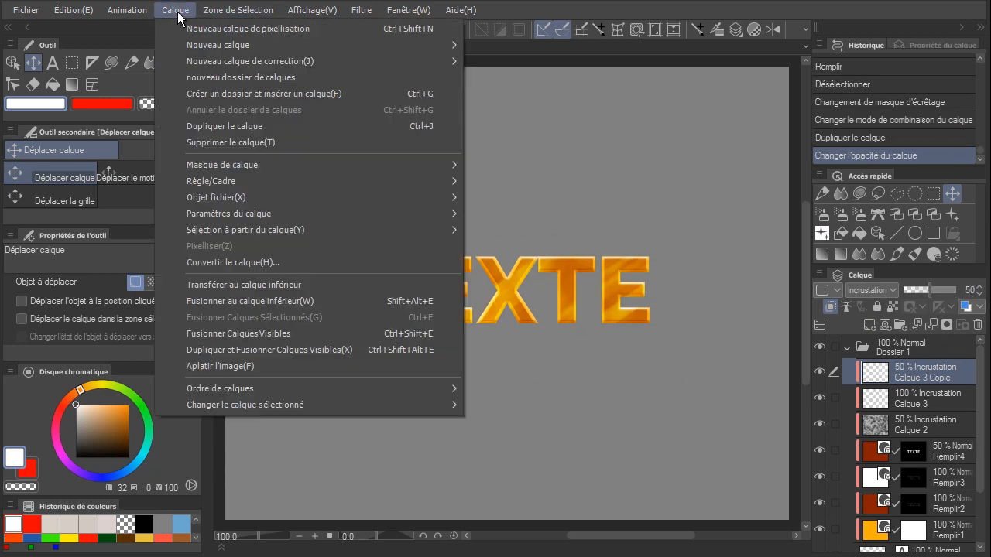
mouse_move(315, 408)
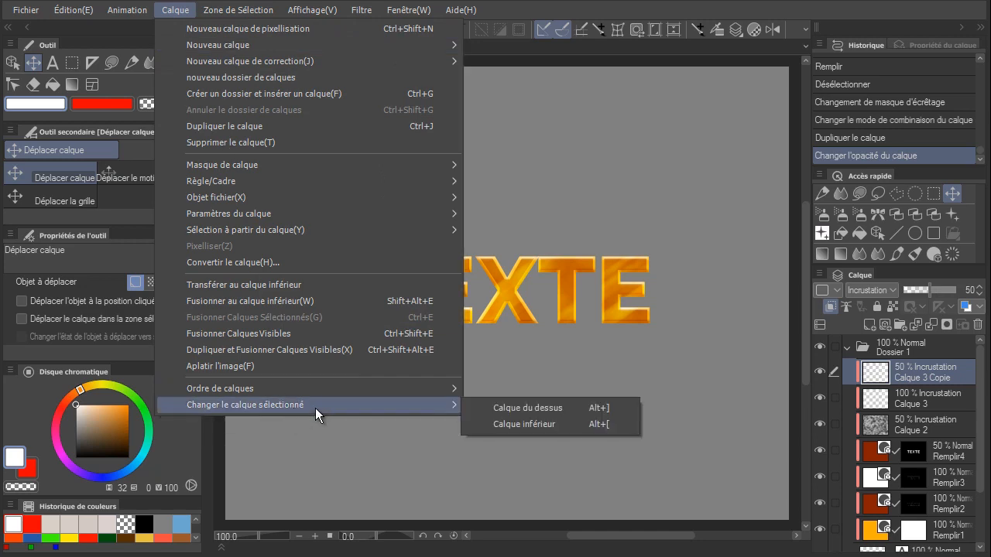
click(528, 424)
click(175, 9)
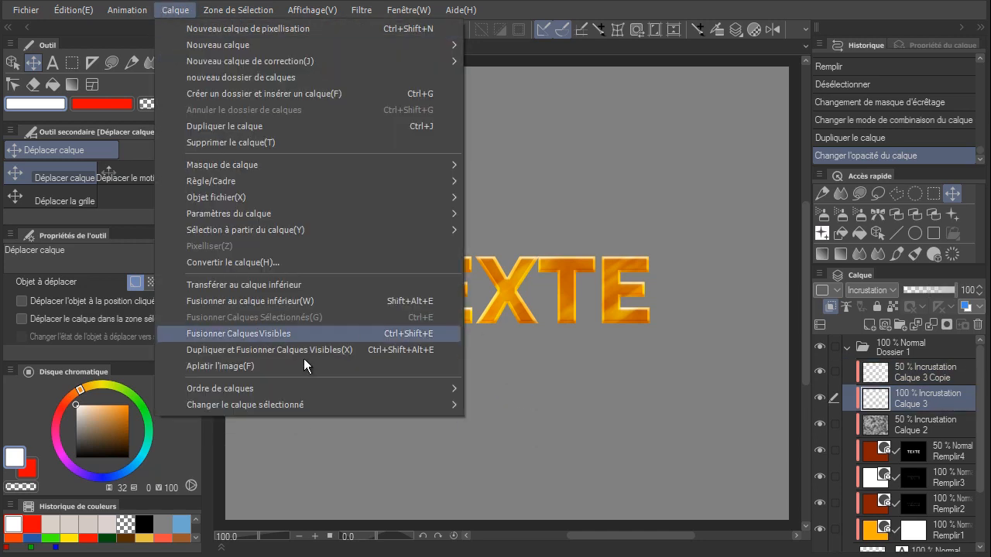
click(302, 339)
click(820, 272)
mouse_move(884, 477)
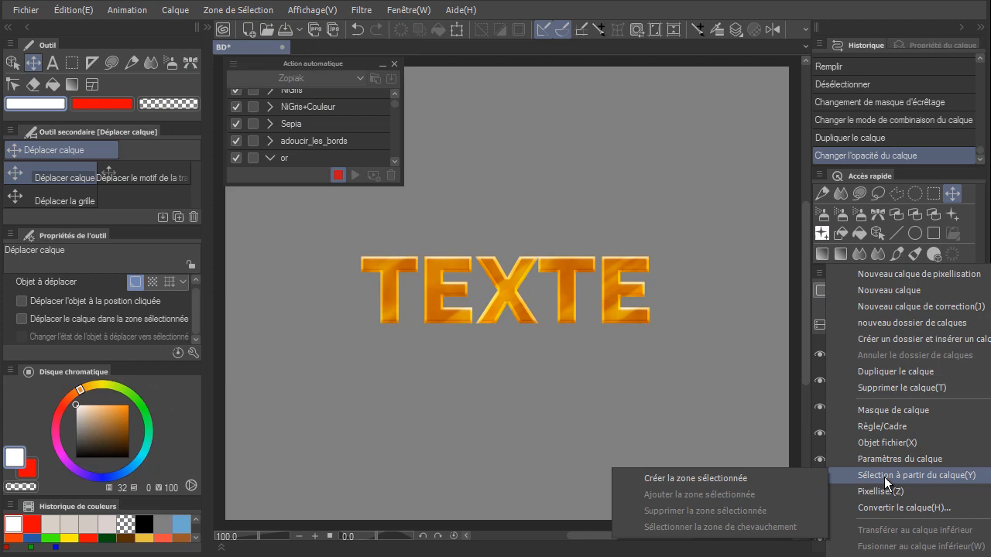
click(724, 479)
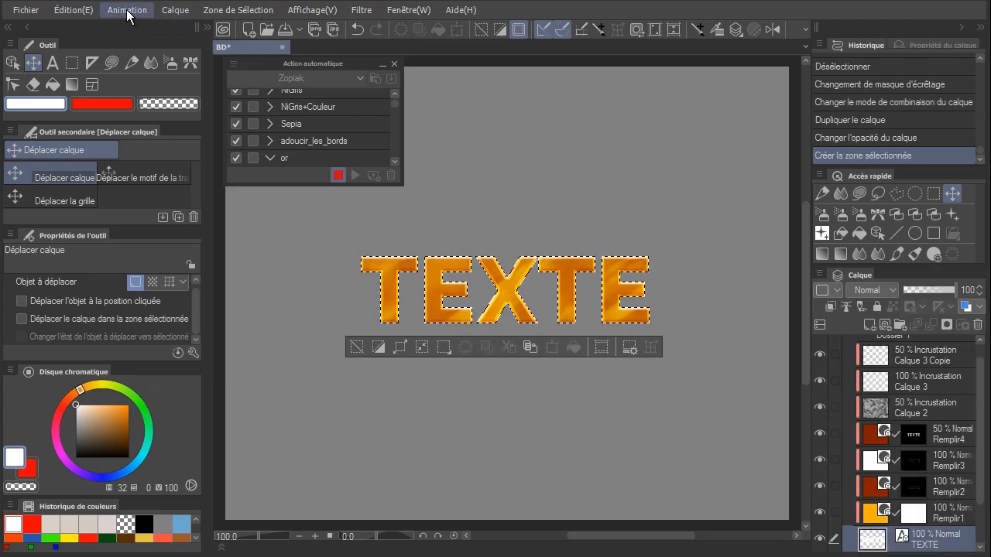
Step the active layer up one at a time from TEXTE to the topmost layer, Calque 3 Copie, keeping the letter selection.
click(172, 10)
mouse_move(425, 406)
click(505, 410)
click(175, 10)
click(507, 408)
click(175, 10)
click(505, 409)
click(175, 10)
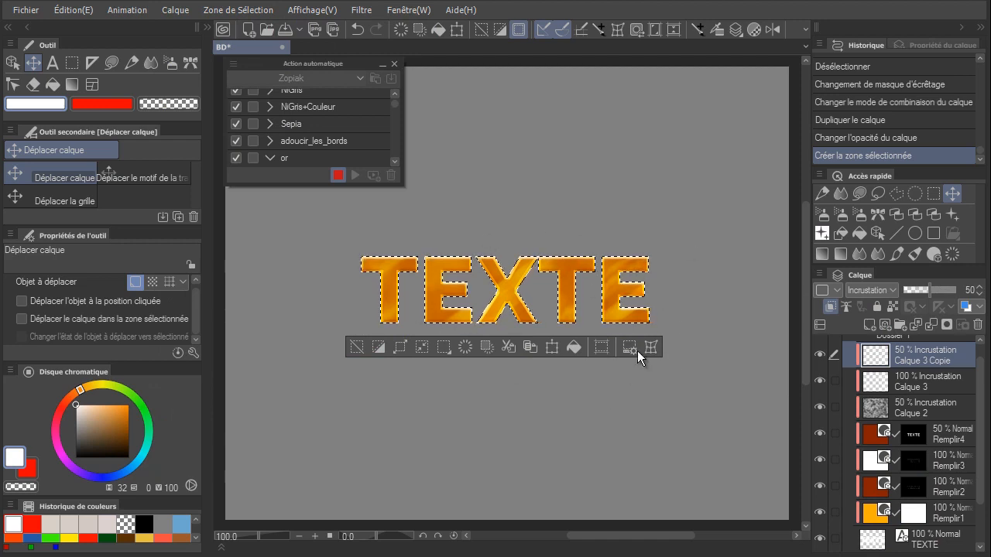
Expand the letter selection by 20 px with rounded corners and shrink it back to the letters' outer edges, bridging the gaps between them.
click(398, 347)
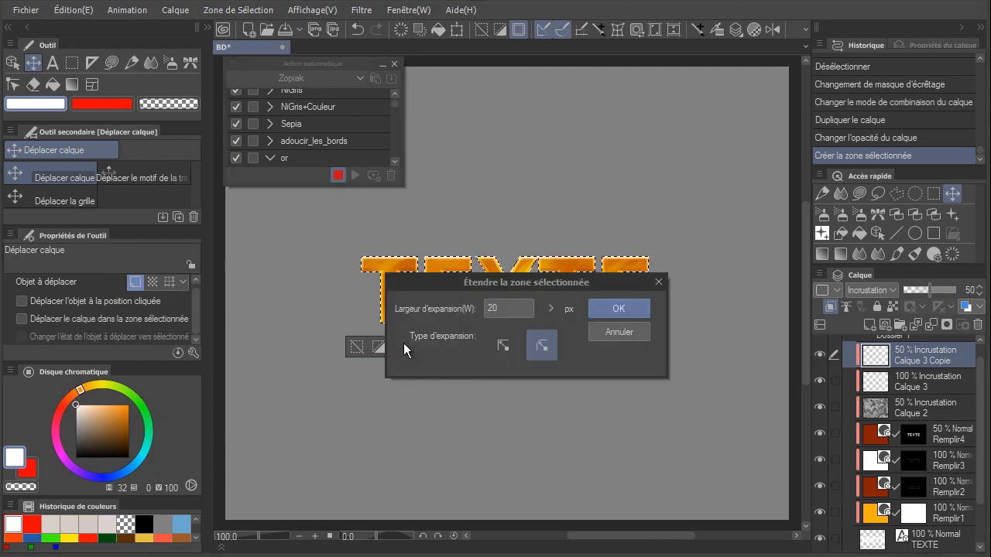
click(620, 309)
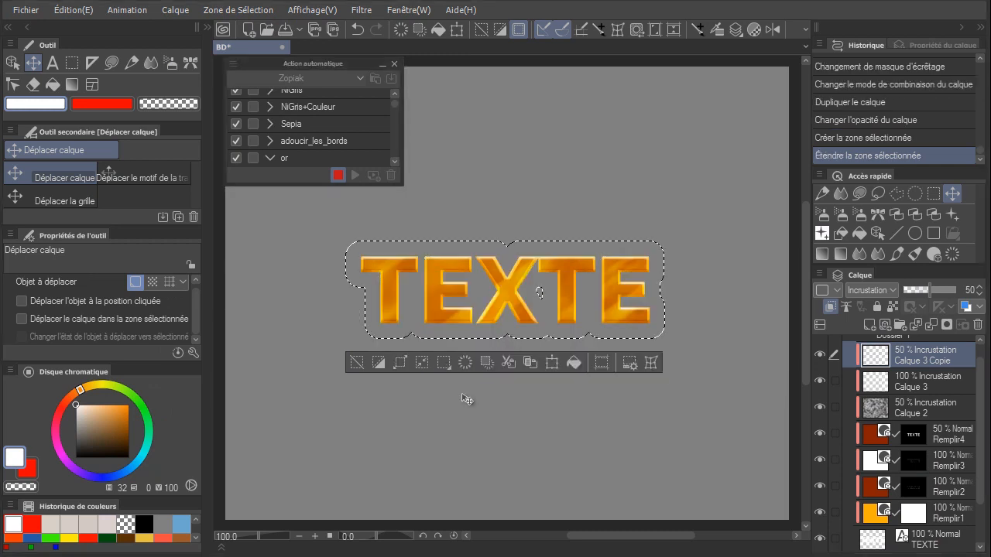
click(424, 362)
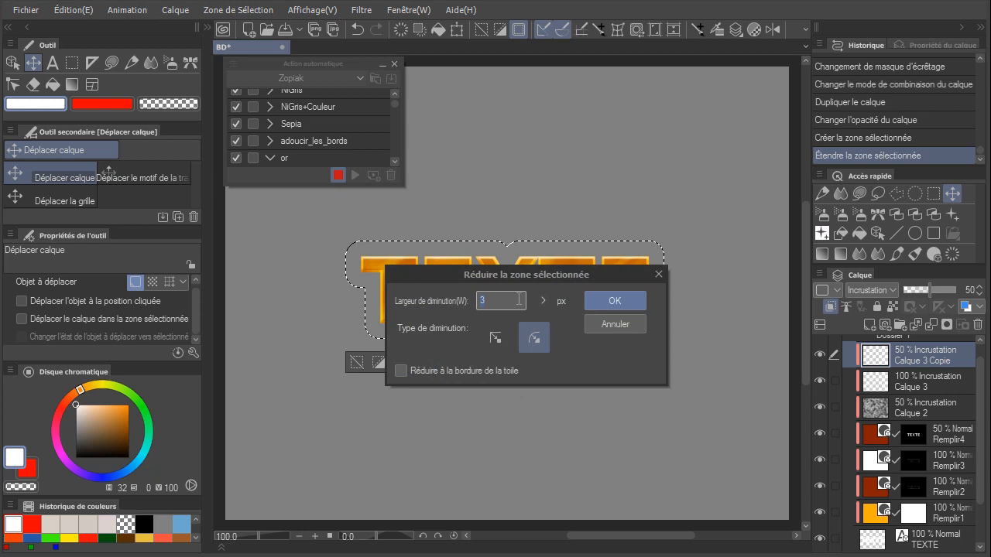
click(641, 299)
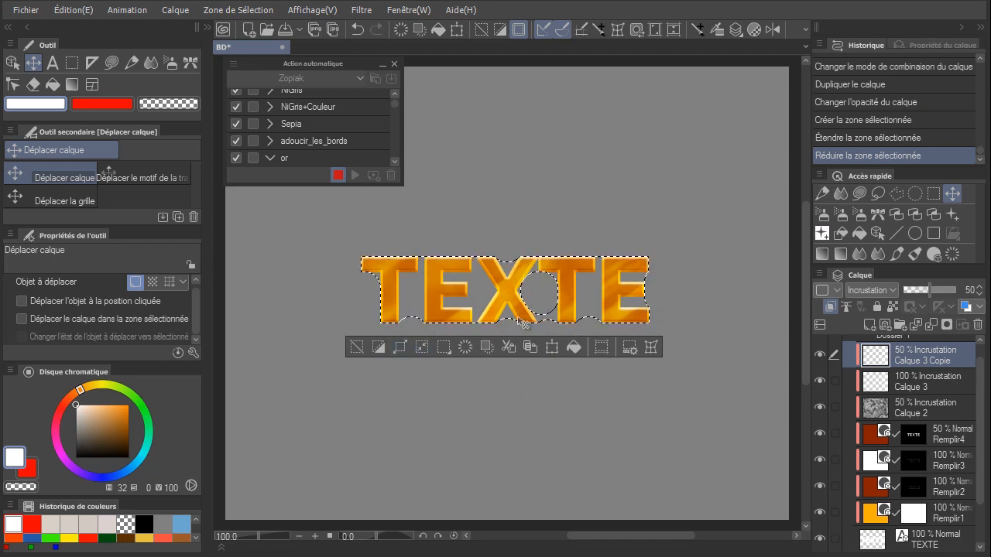
Create a new fill layer in colour FEB000 from the merged letter selection, above the streak layers.
click(175, 10)
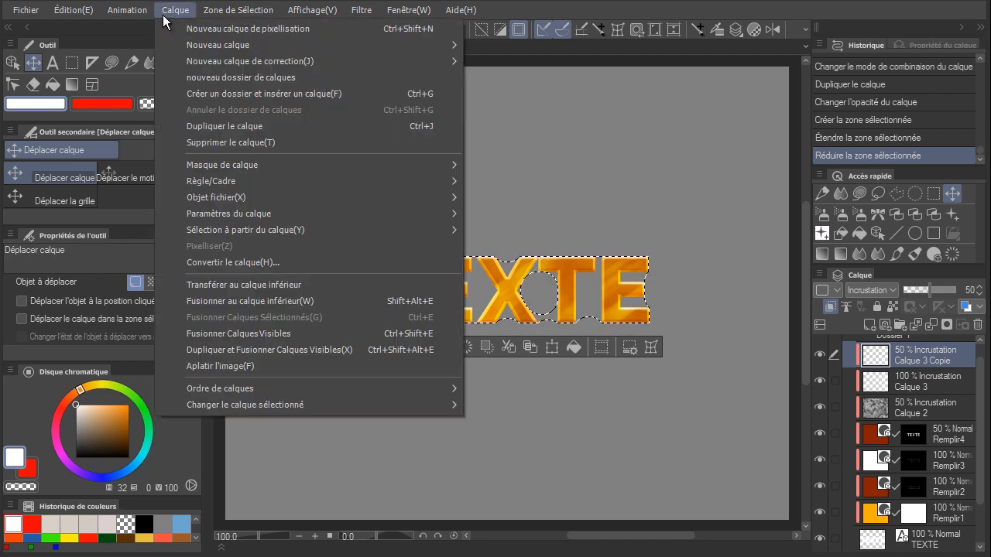
mouse_move(200, 44)
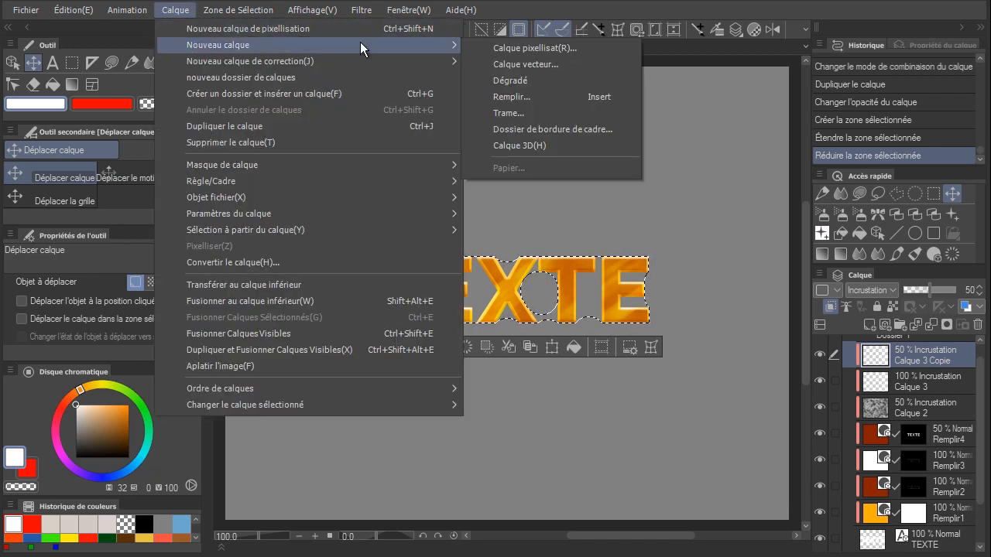
click(539, 93)
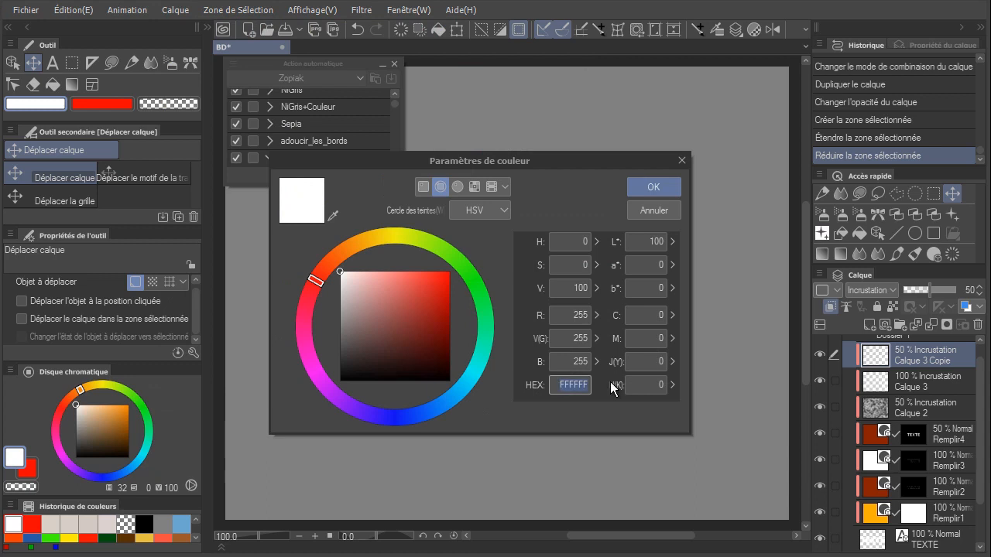
text(FEB000)
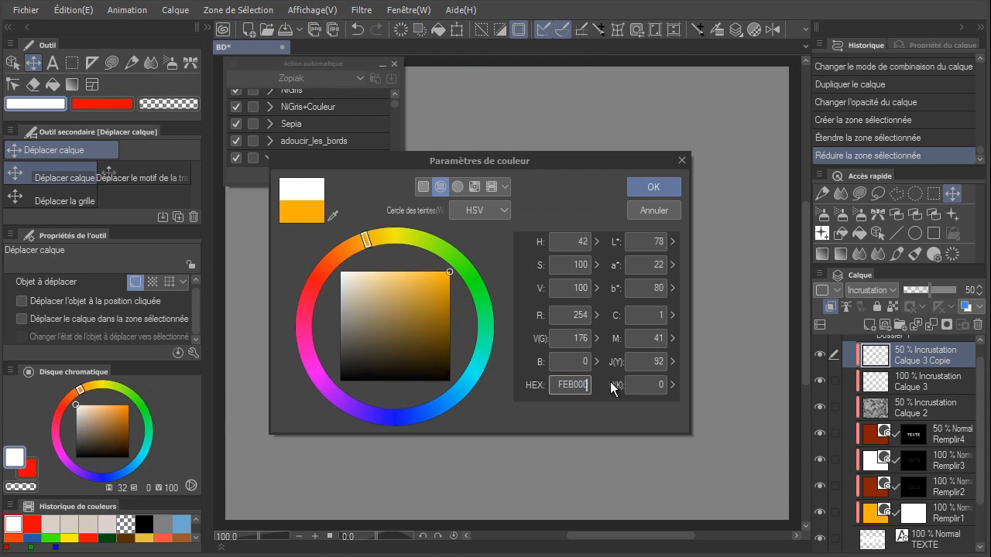
key(Return)
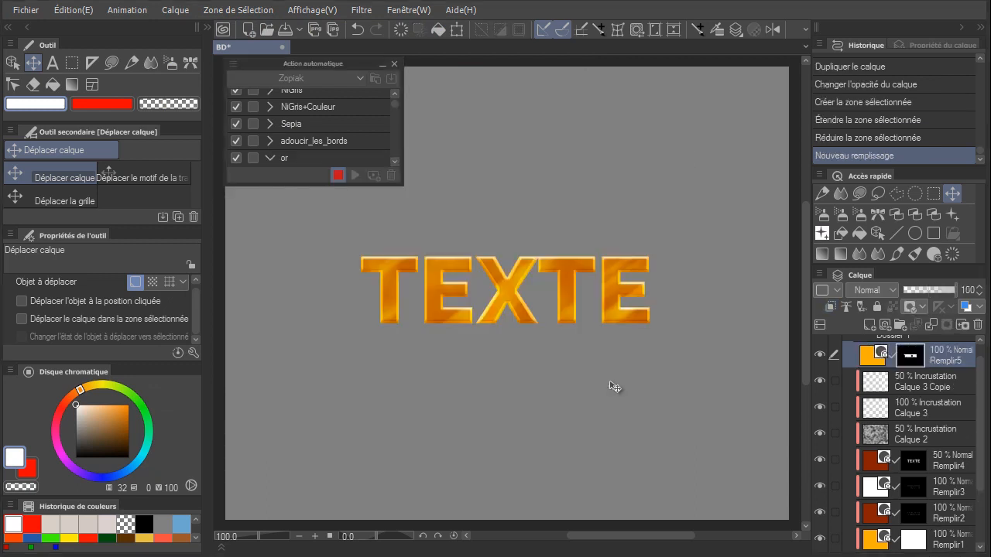
Apply a Gaussian blur of 96.94 to the new fill's mask to form a soft glow around the letters.
click(362, 10)
mouse_move(419, 79)
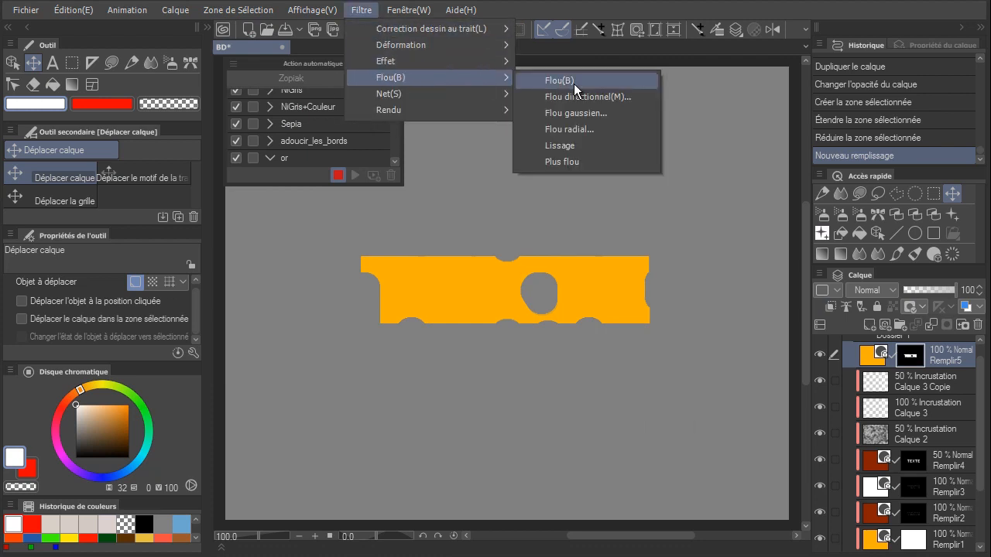
click(593, 114)
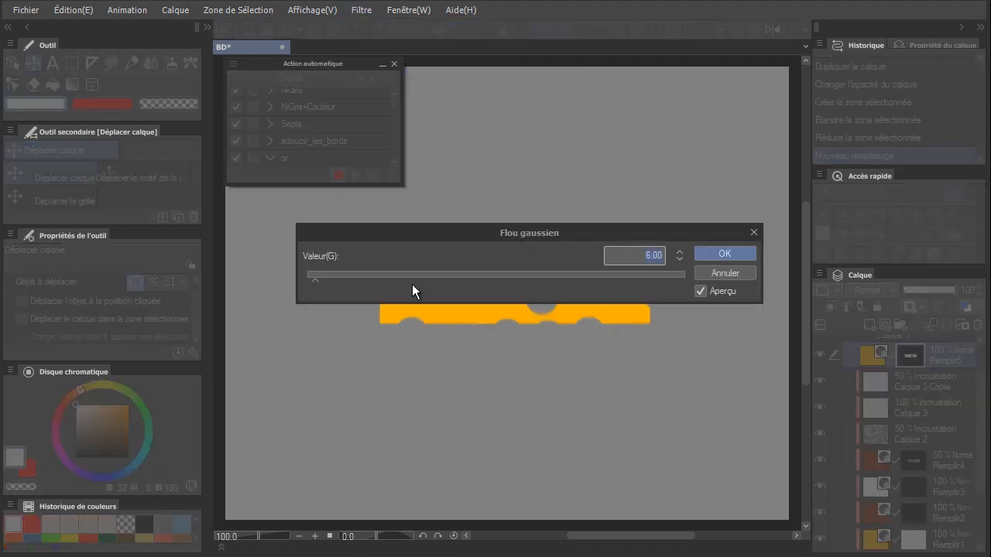
drag(360, 280, 397, 280)
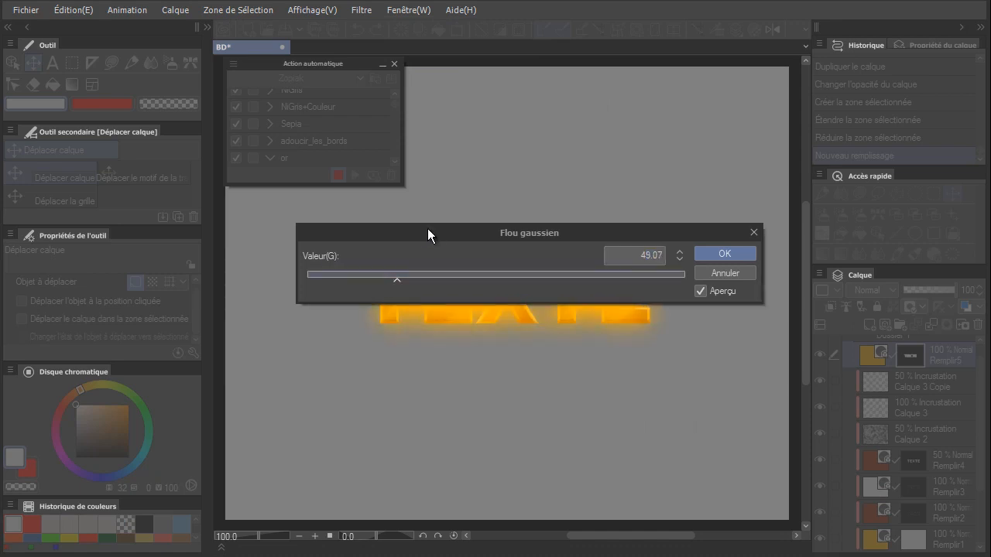
drag(426, 232, 504, 120)
click(497, 162)
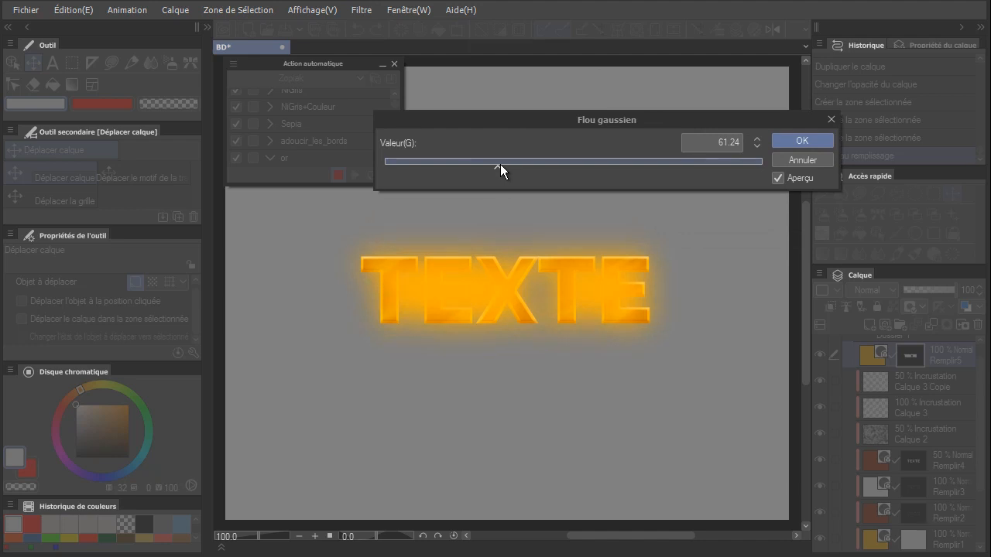
drag(502, 170, 563, 165)
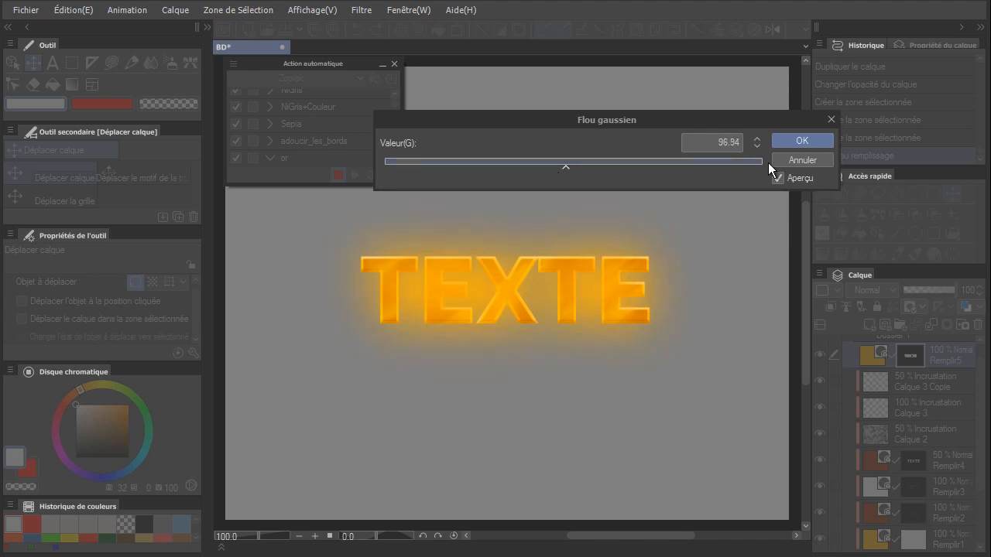
click(787, 144)
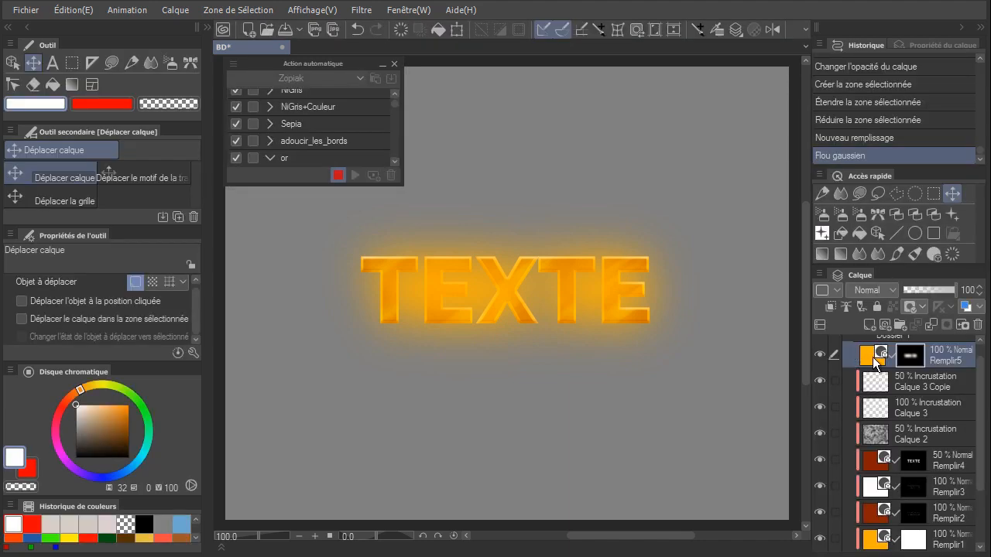
Set the glow fill's blend mode to Ajouter (éclat) and its opacity to 25%.
click(871, 291)
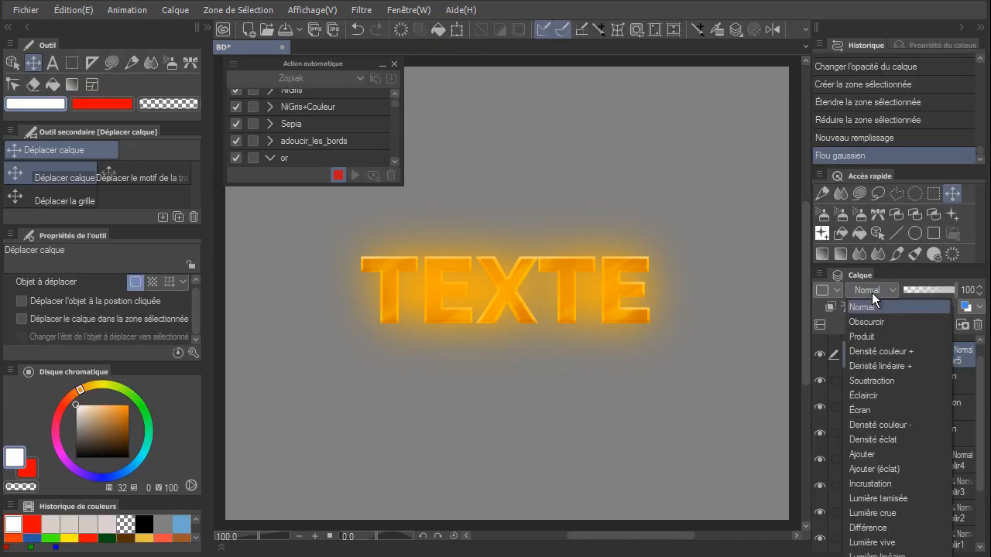
click(893, 469)
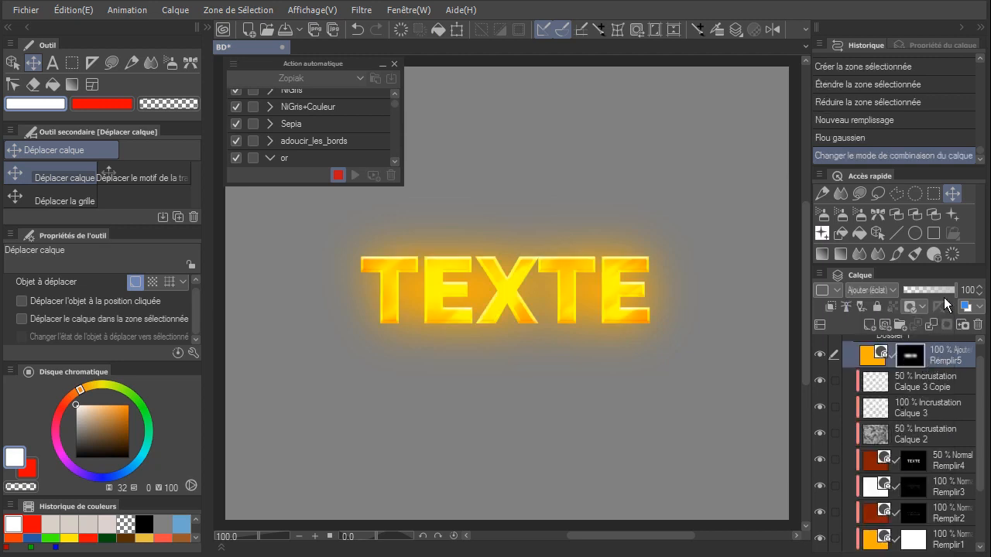
click(966, 290)
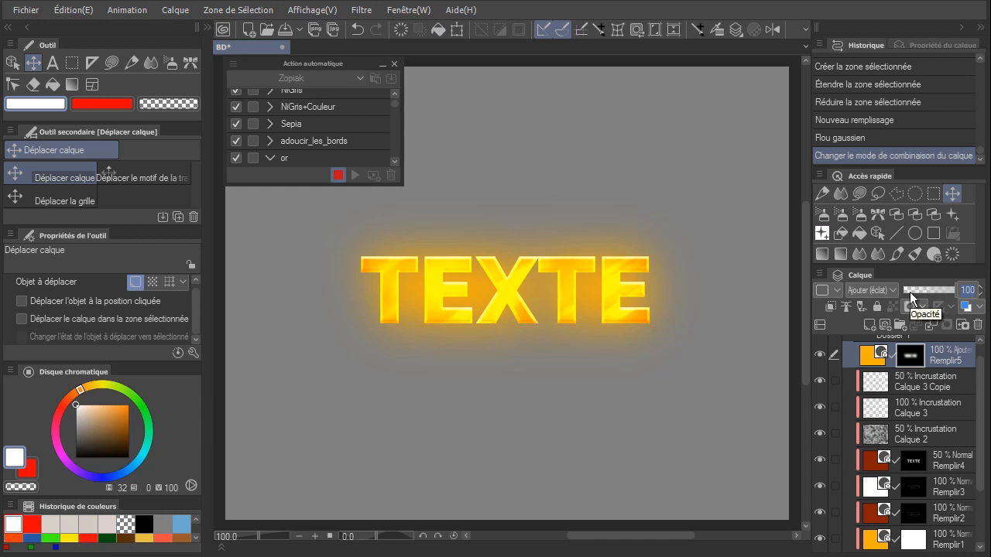
text(25)
key(Return)
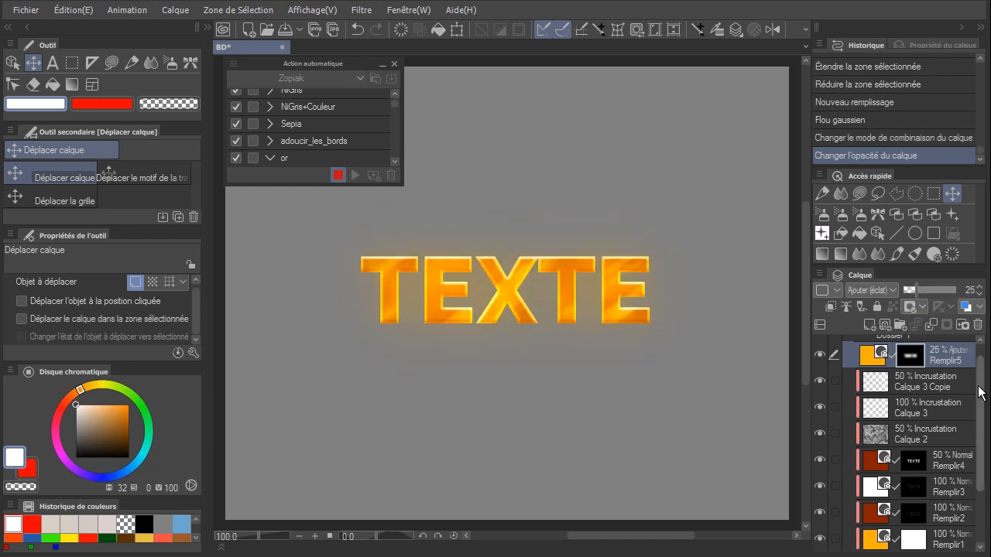
Move the active layer up to the enclosing folder Dossier 1 and set the folder's blend mode to Au travers.
scroll(982, 391, up, 1)
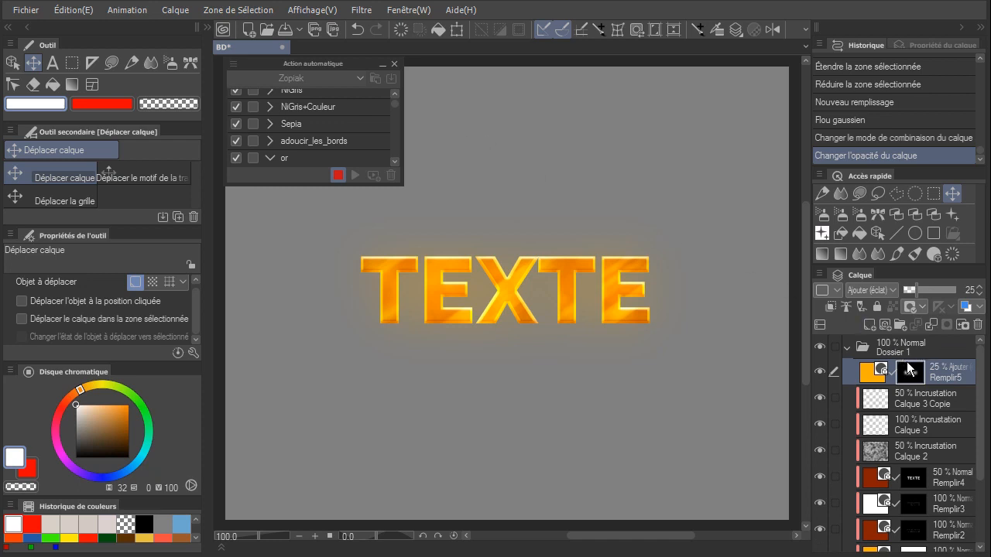
click(175, 10)
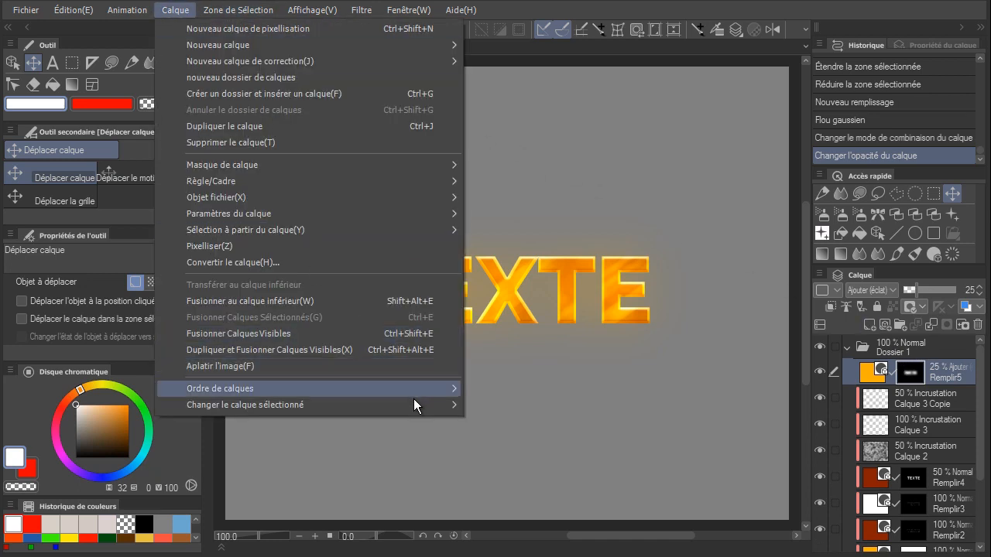
mouse_move(413, 403)
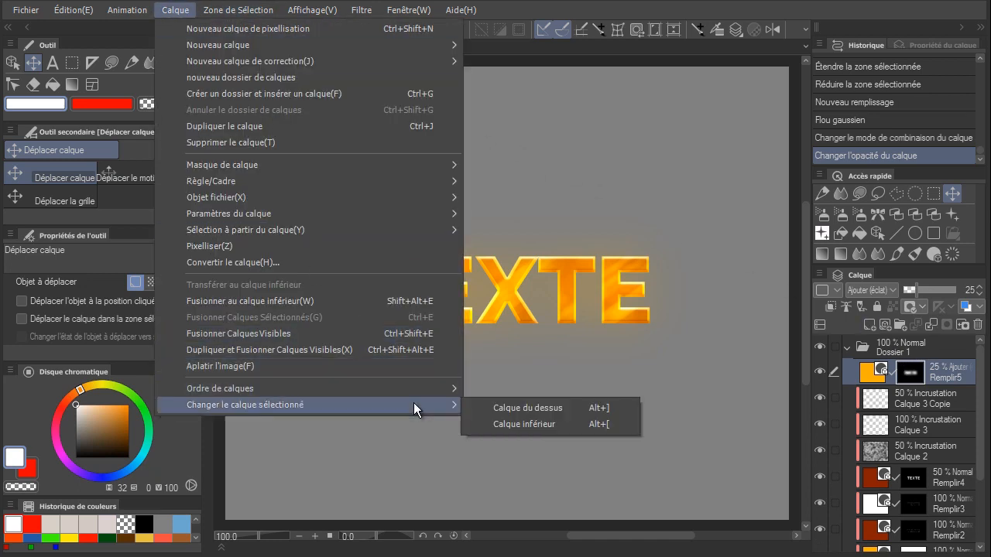
click(560, 410)
click(864, 288)
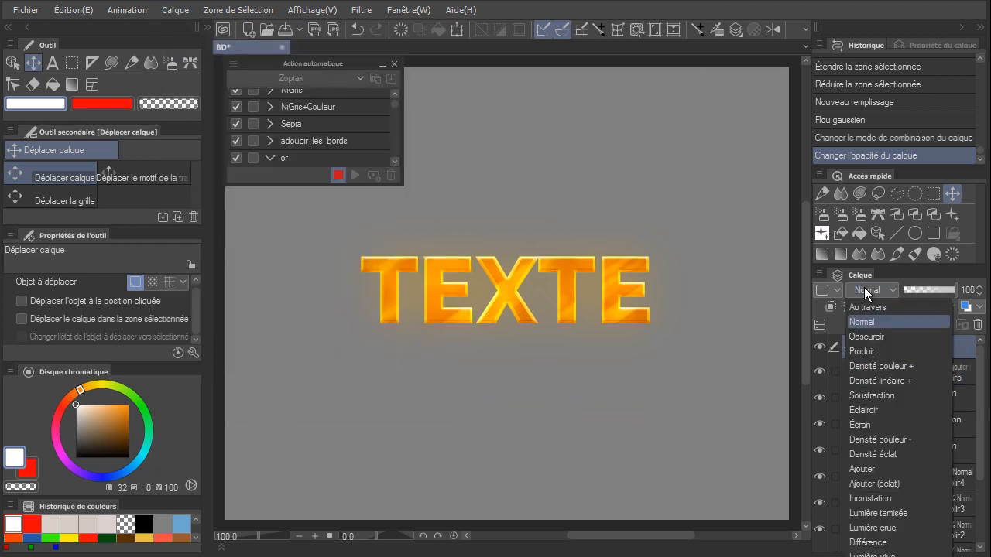
click(878, 306)
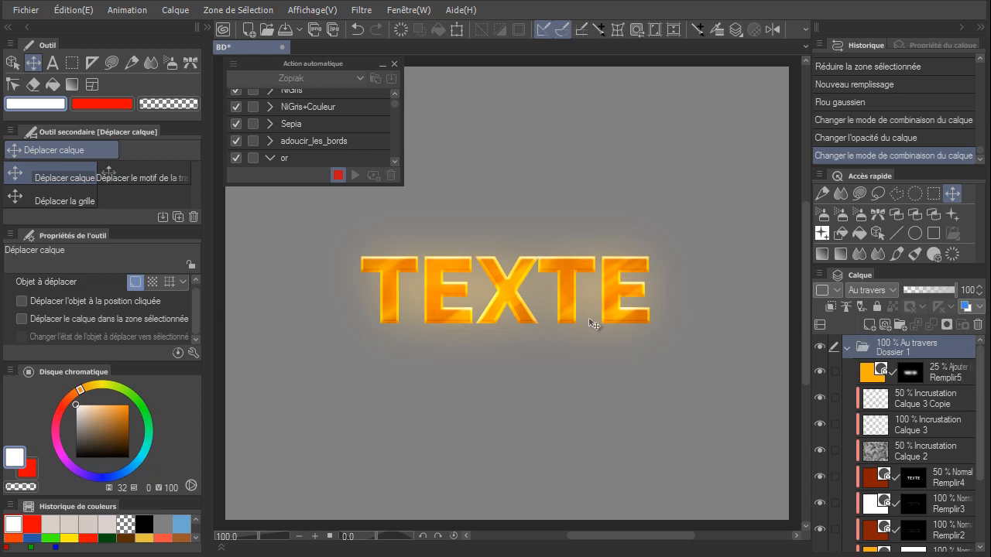
Stop recording the auto action, and collapse and hide the folder Dossier 1.
click(847, 348)
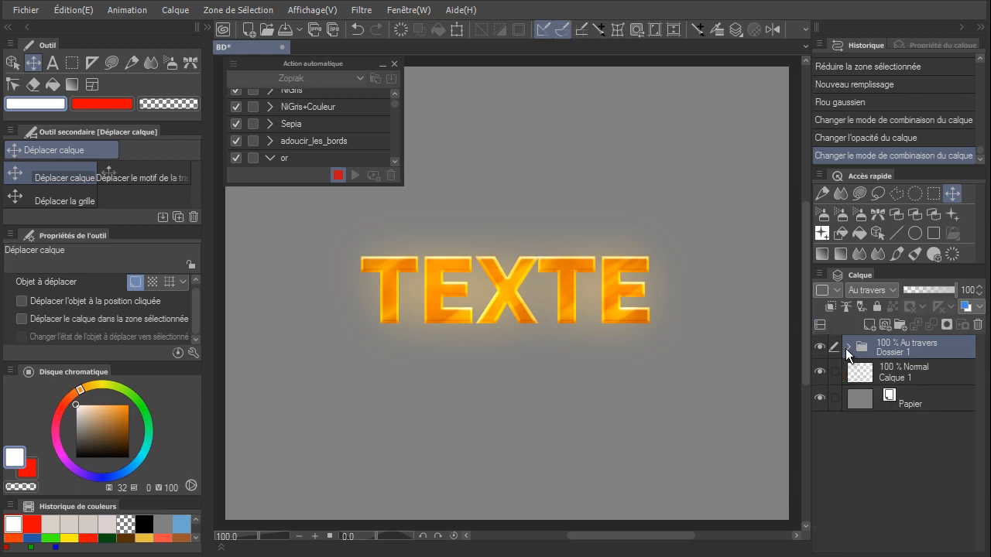
click(337, 175)
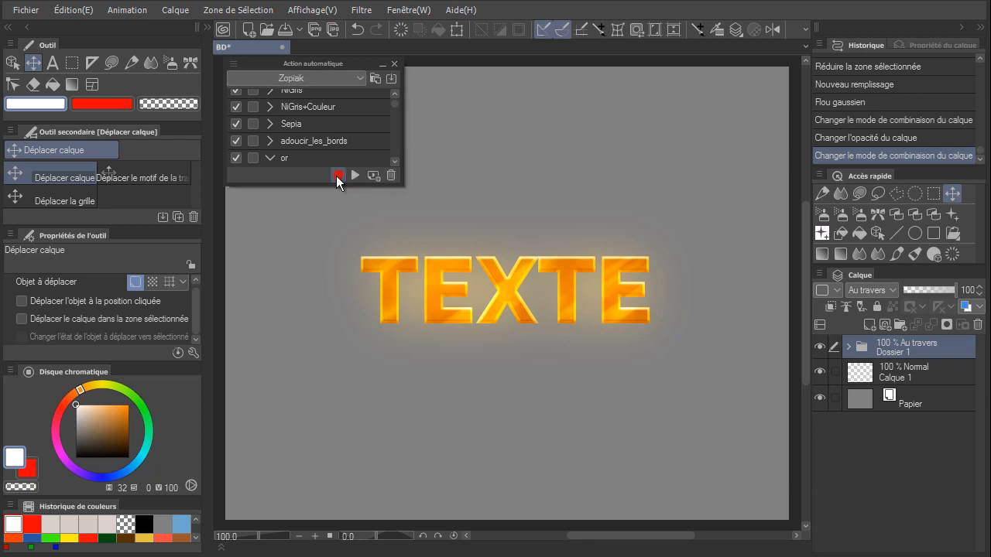
click(818, 347)
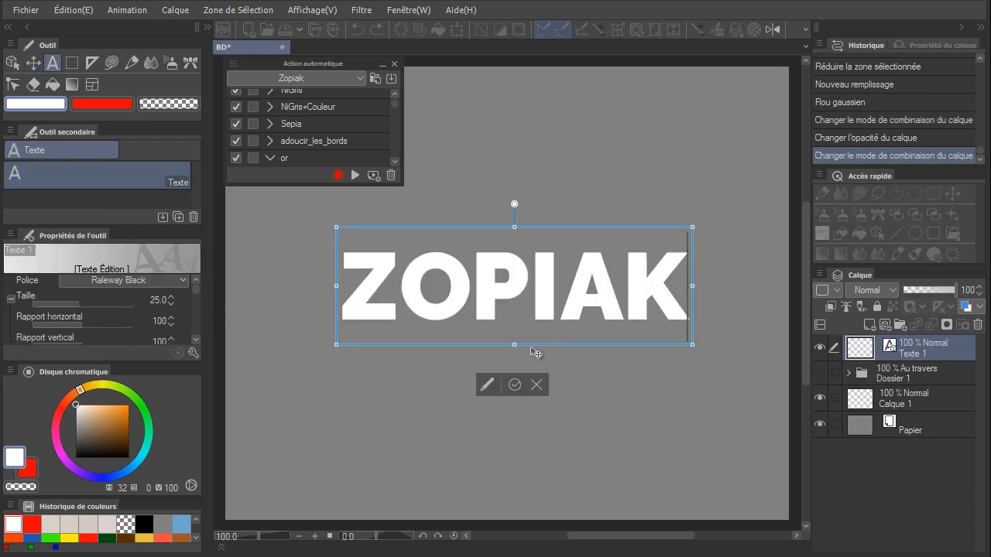
Place a white ZOPIAK text layer in the middle of the canvas and run the "or" auto action on it.
drag(536, 354, 538, 369)
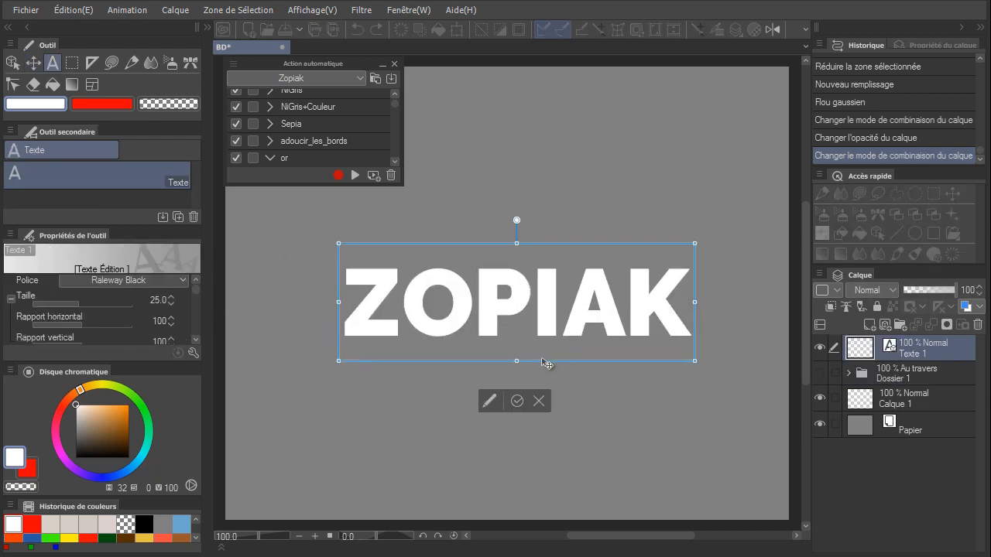
click(518, 400)
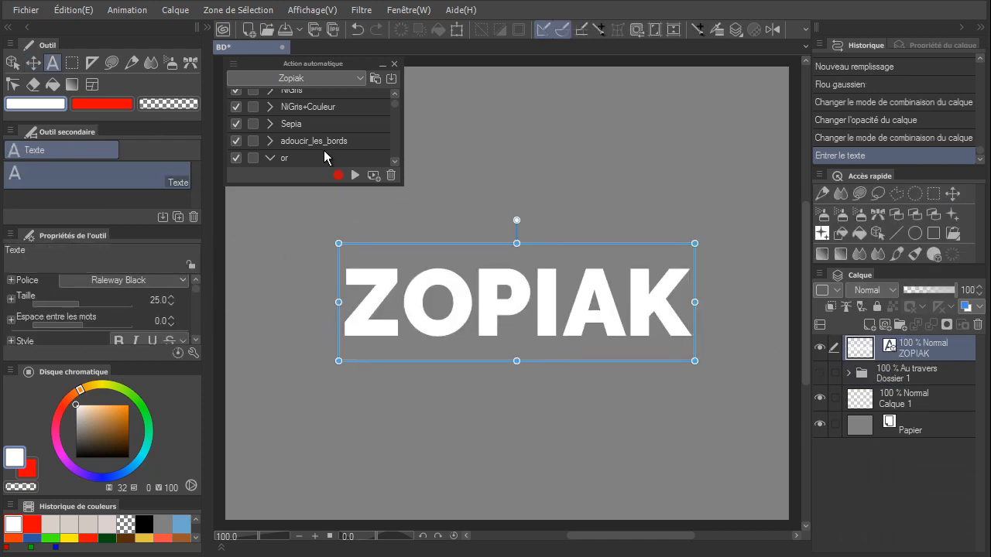
click(293, 160)
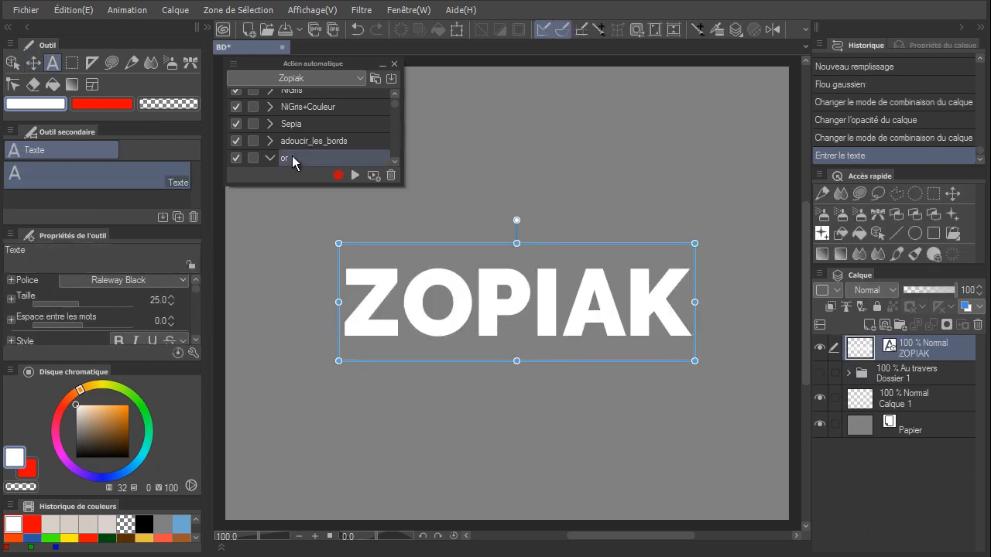
click(357, 181)
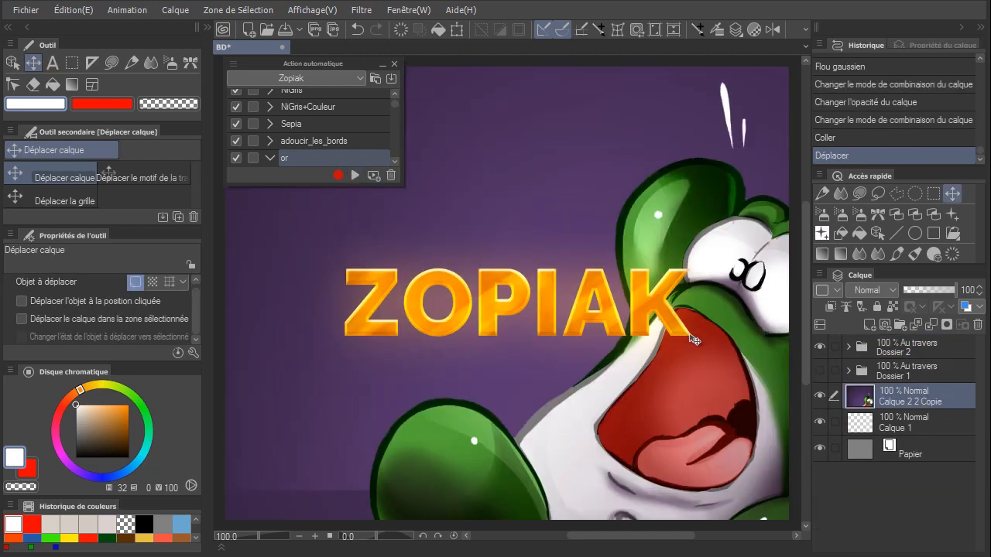
Nudge the pasted cartoon artwork, layer Calque 2 2 Copie, slightly into position behind the gold ZOPIAK text.
mouse_move(689, 325)
mouse_down()
mouse_move(725, 342)
mouse_move(701, 337)
mouse_up()
Switch Dossier 2's blend mode to Normal to compare the glow over the artwork, and restore Au travers.
click(908, 348)
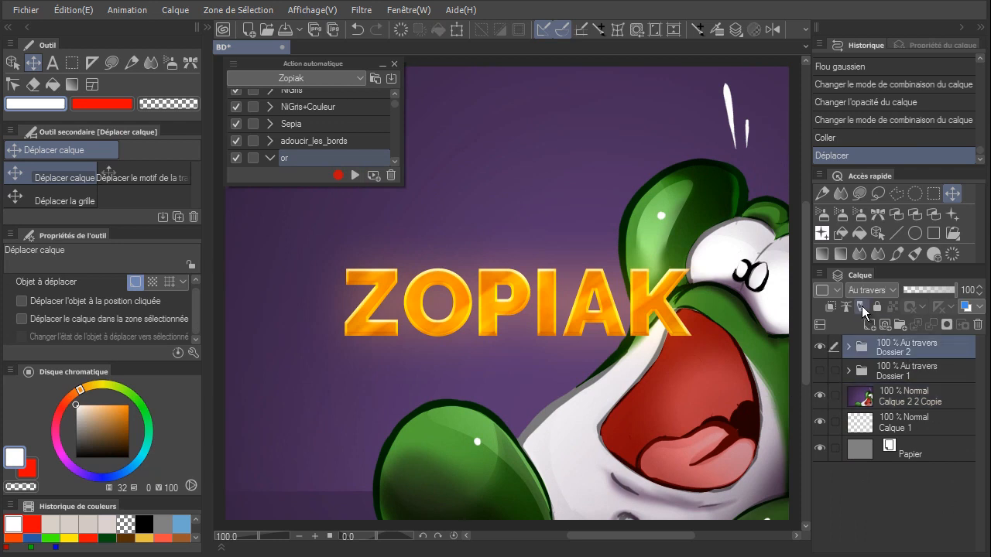
click(870, 291)
click(891, 321)
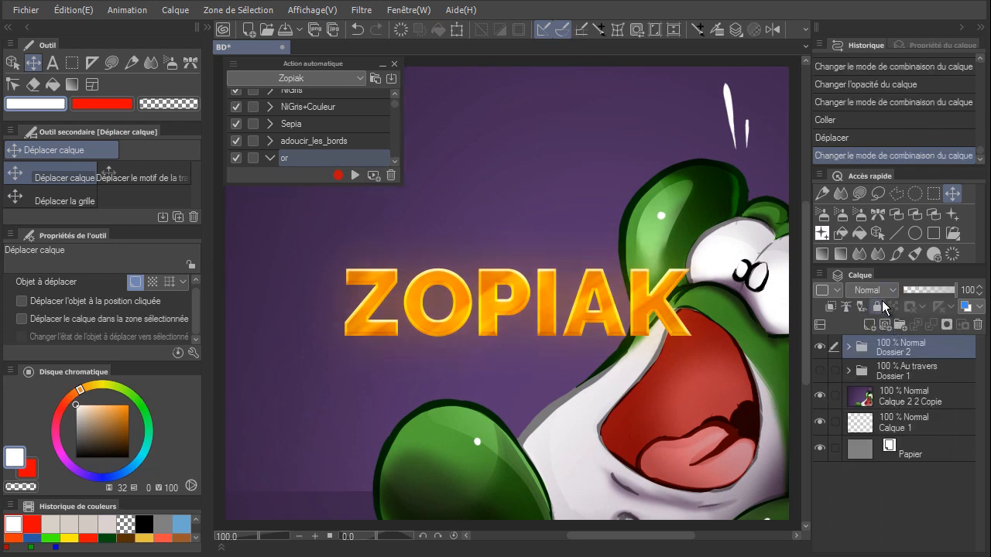
click(871, 291)
click(885, 308)
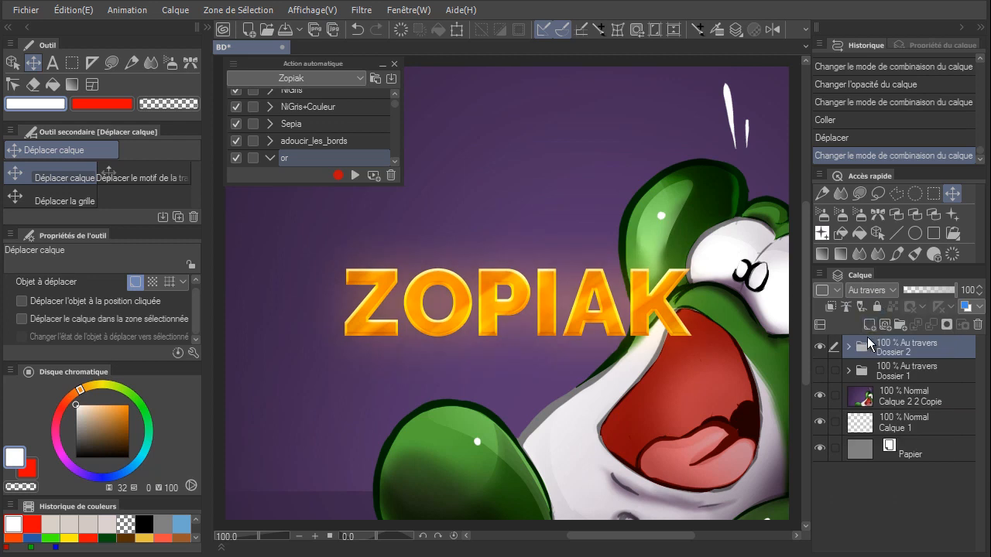
Expand Dossier 2 and raise the opacity of the glow fill Remplir10 to 60%.
click(949, 368)
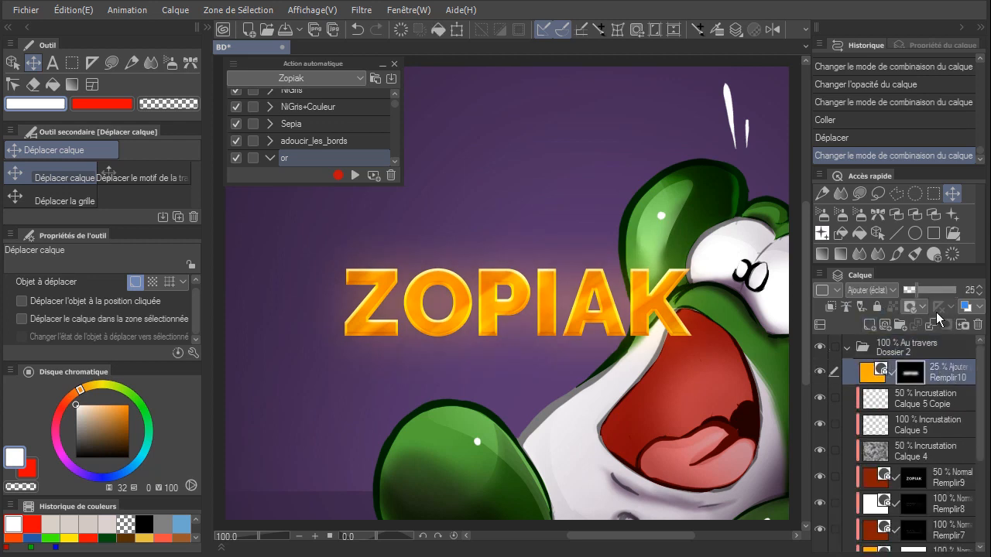
mouse_move(922, 288)
mouse_down()
mouse_move(946, 287)
mouse_move(935, 286)
mouse_up()
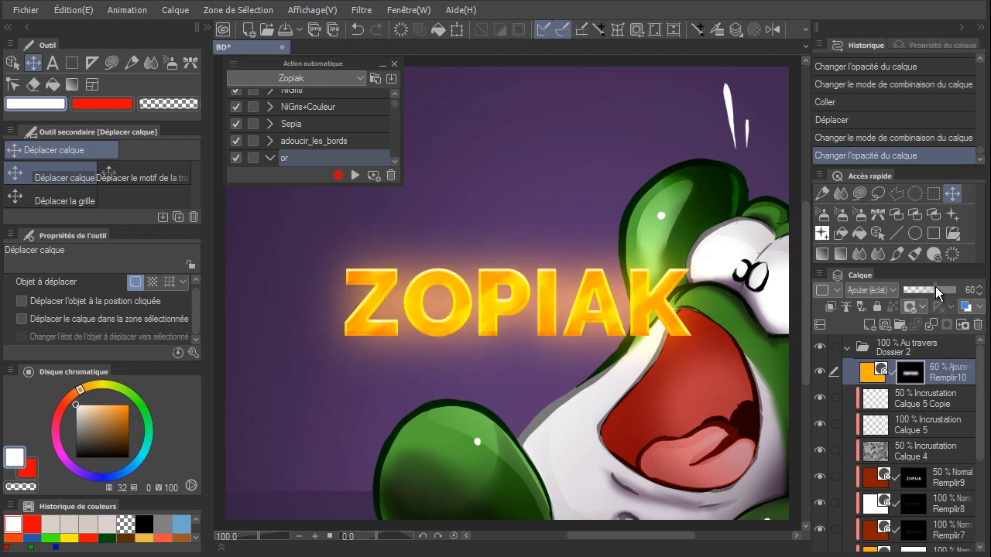
Hide and show the streak layer Calque 5 to compare, and shift its streaks slightly across the ZOPIAK letters.
click(931, 420)
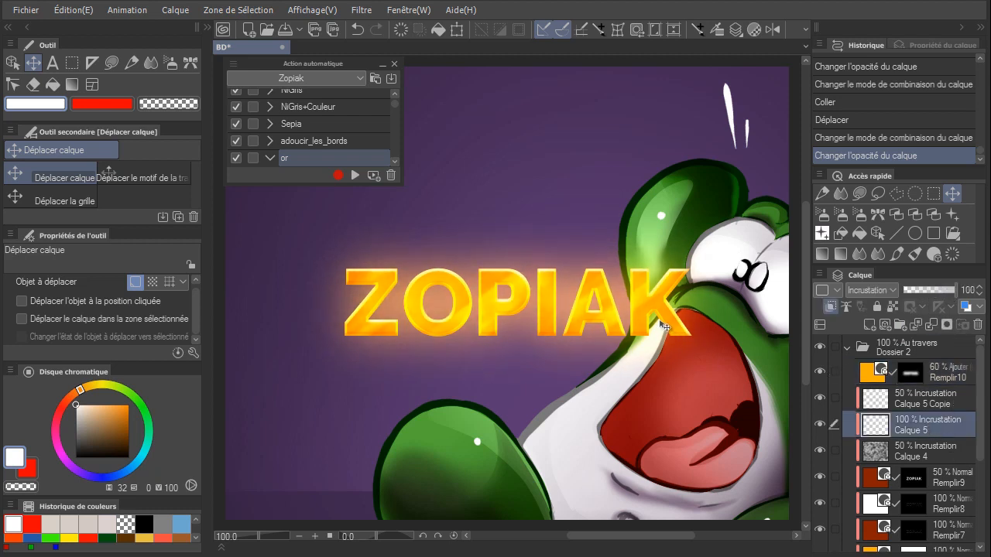
click(821, 424)
click(820, 424)
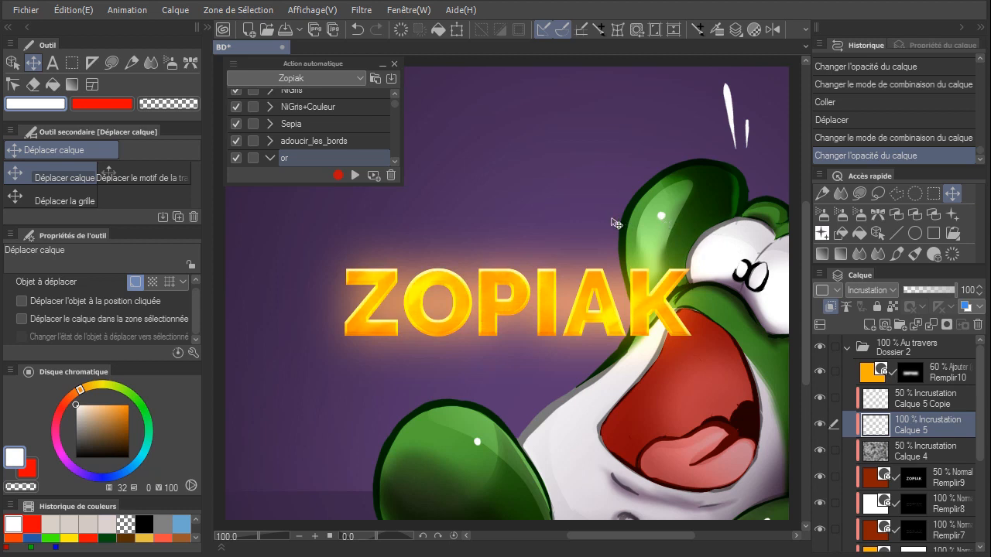
drag(593, 228, 610, 235)
Try Calque 5 at 56% opacity, return it to 100% and reposition its streaks over the letters.
click(932, 290)
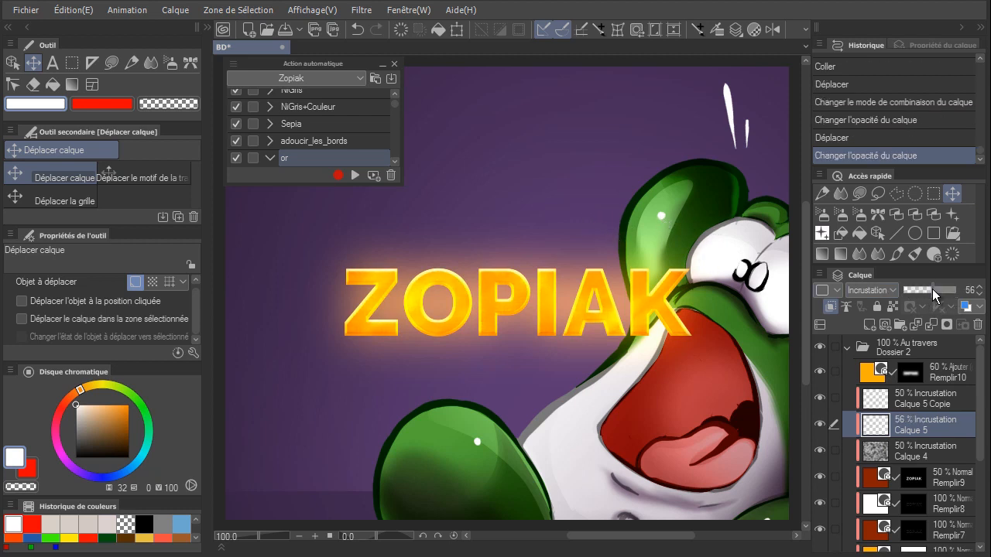
drag(934, 291, 985, 284)
drag(642, 300, 673, 331)
Raise the opacity of the streak copy Calque 5 Copie and the texture layer Calque 4 to 100%.
click(911, 401)
drag(945, 291, 977, 292)
click(921, 451)
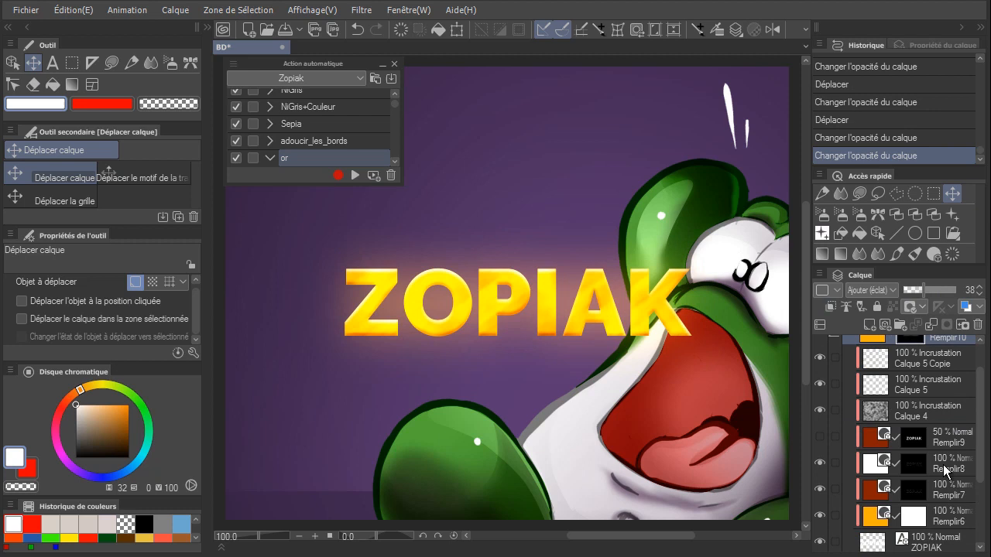
Set the blend mode of the white highlight fill Remplir8 to Incrustation.
click(944, 468)
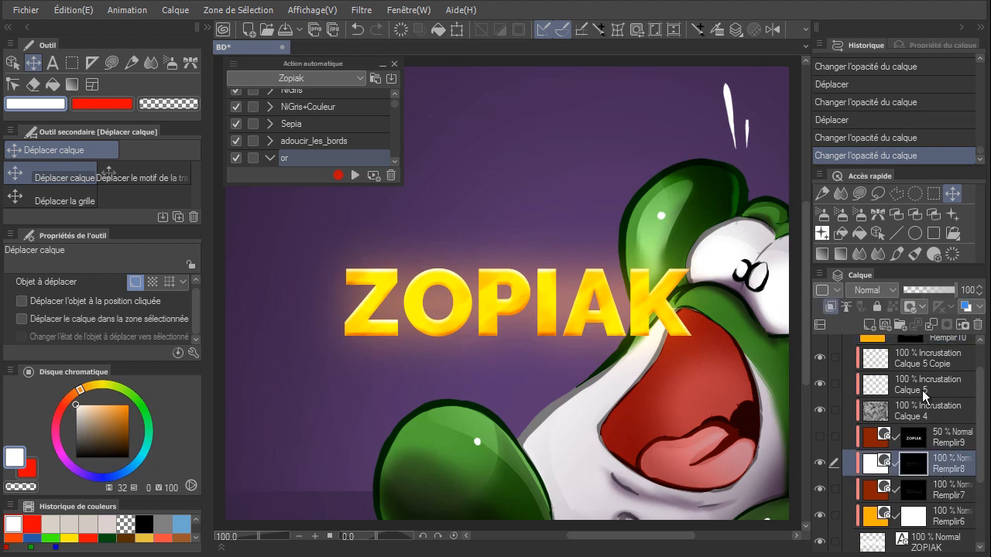
click(885, 293)
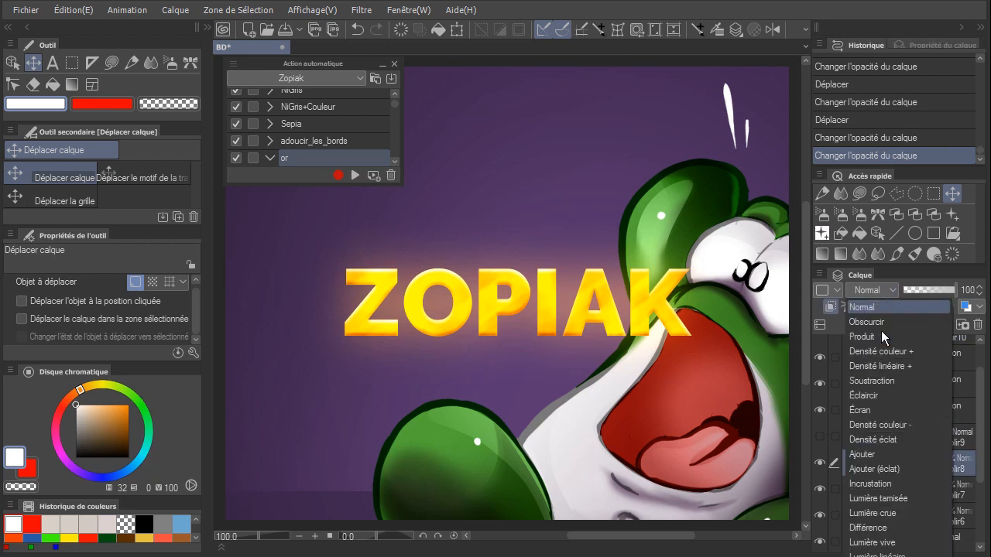
click(893, 486)
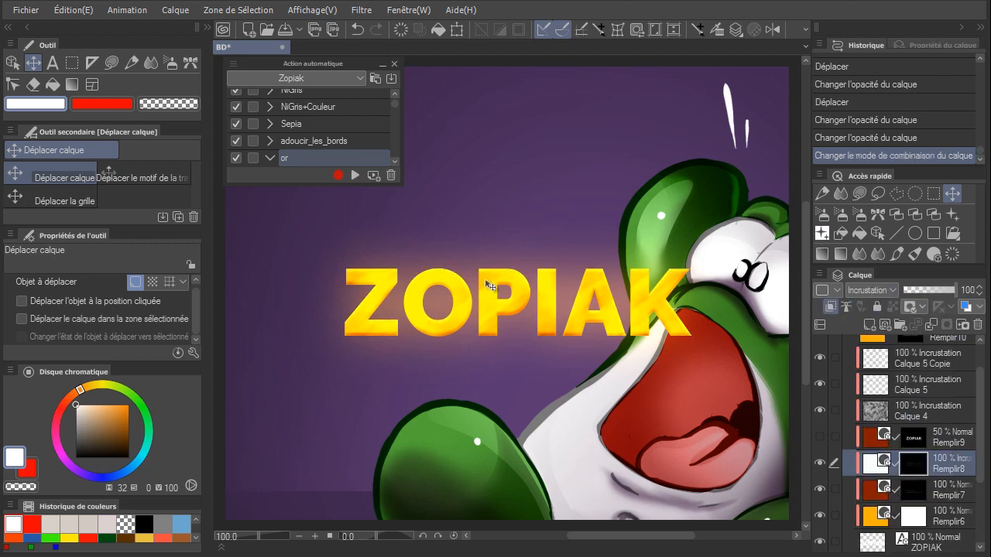